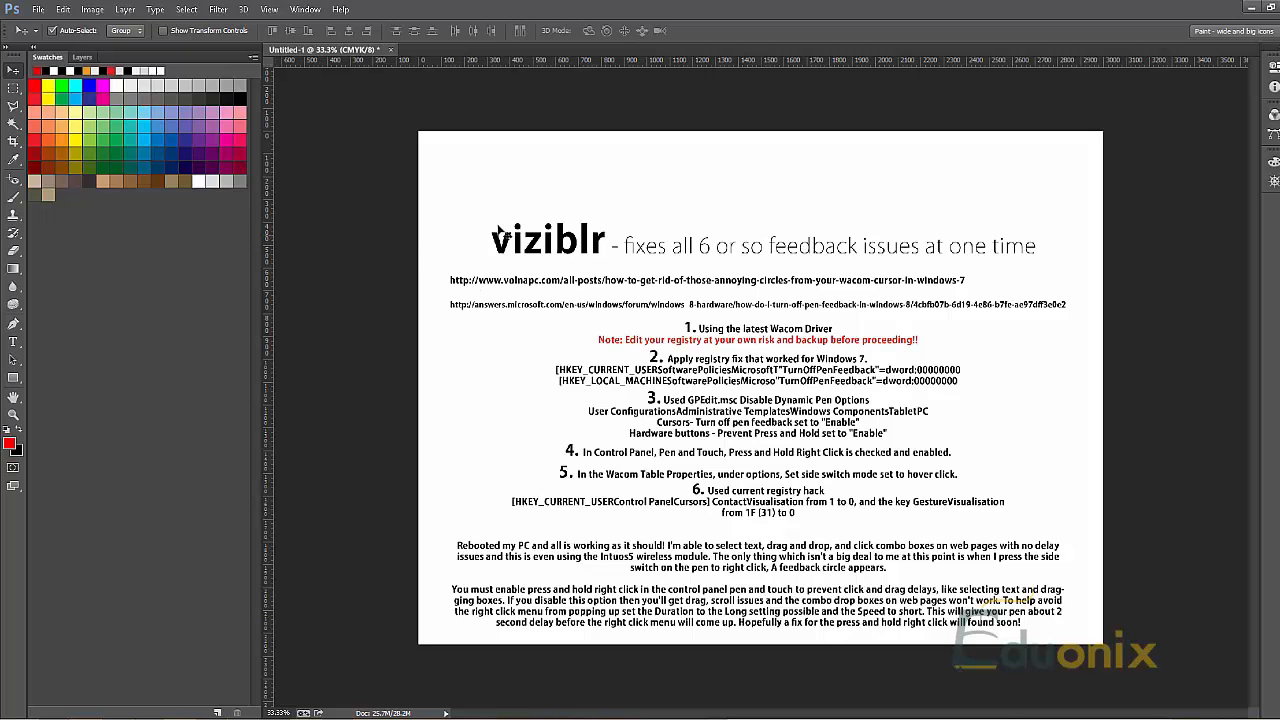
# Move all layers of the document up and stretch them vertically to 112.67% with Free Transform
pyautogui.moveTo(396, 198); pyautogui.dragTo(1156, 654)
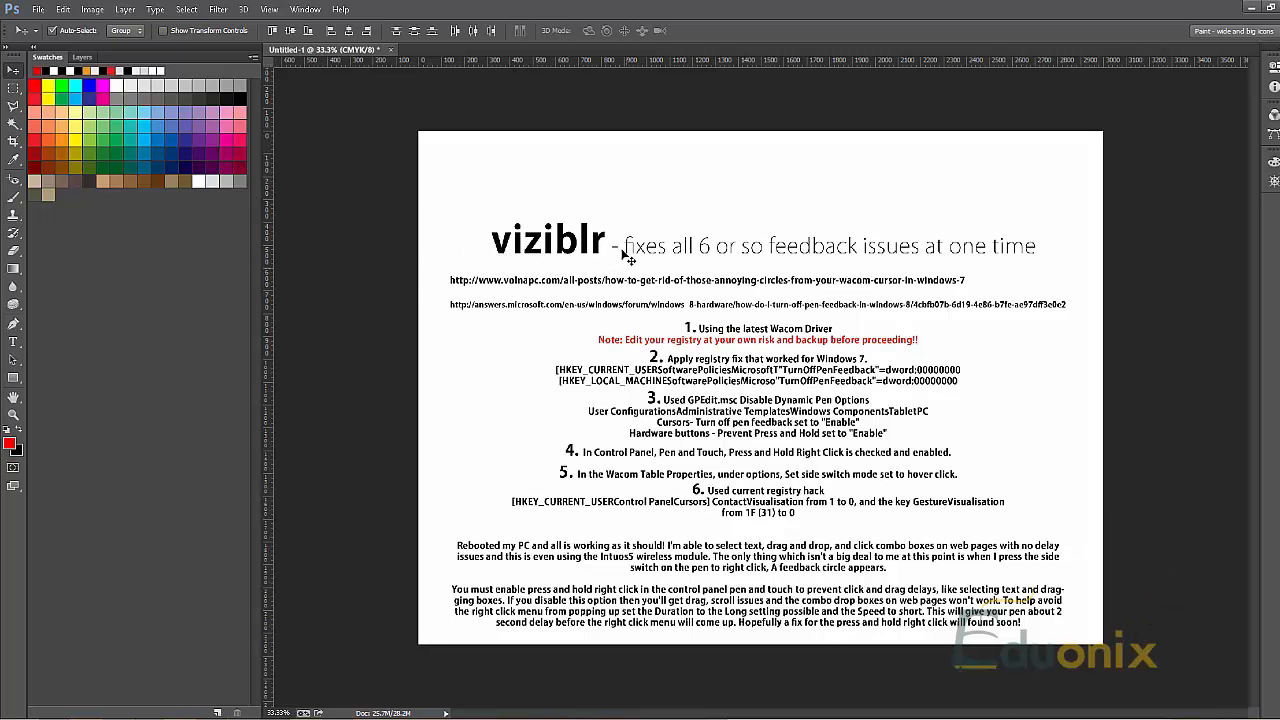
pyautogui.moveTo(601, 255); pyautogui.dragTo(628, 213)
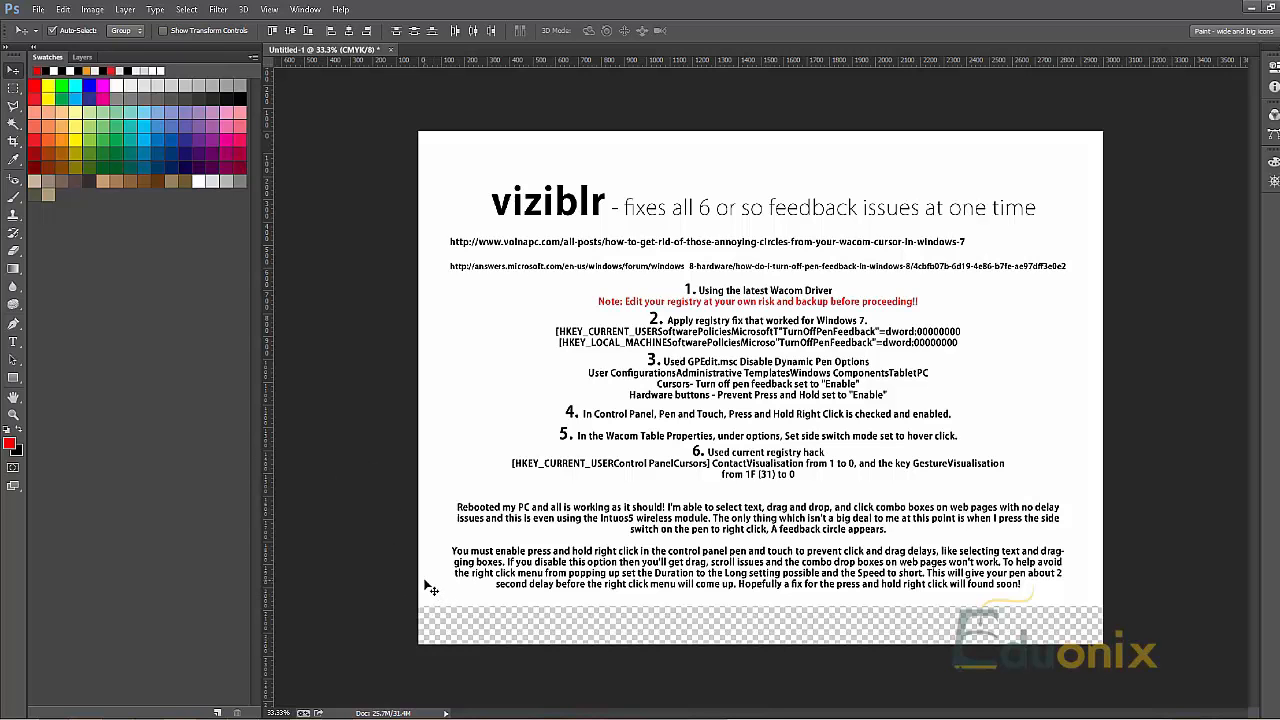
pyautogui.hotkey('ctrl', 't')
pyautogui.moveTo(761, 604); pyautogui.dragTo(775, 645)
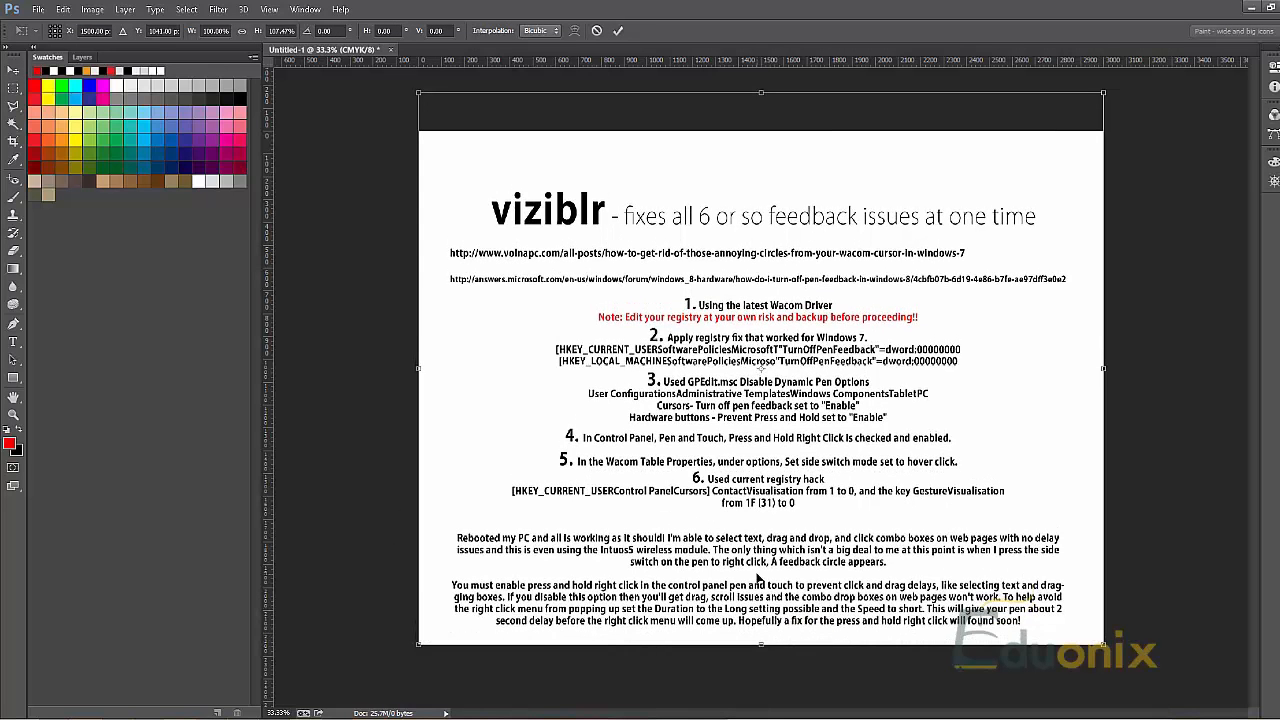
pyautogui.moveTo(761, 92); pyautogui.dragTo(749, 63)
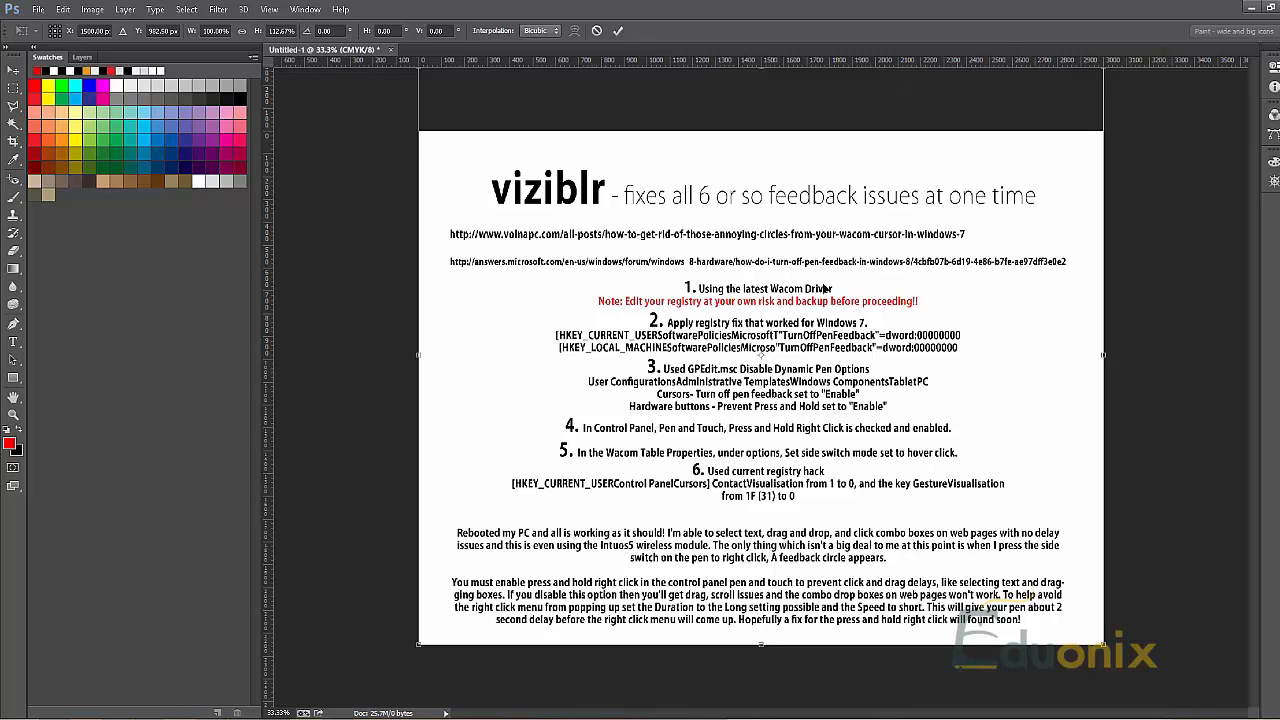
pyautogui.click(15, 72)
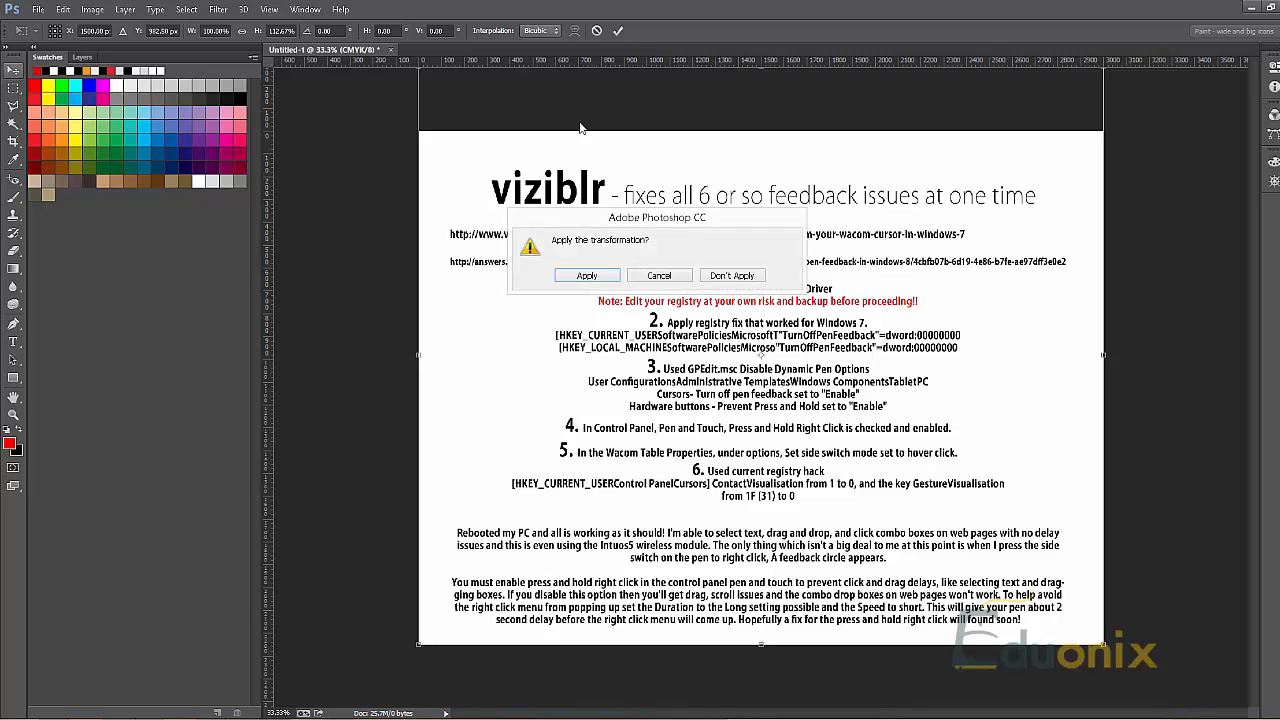
pyautogui.click(618, 272)
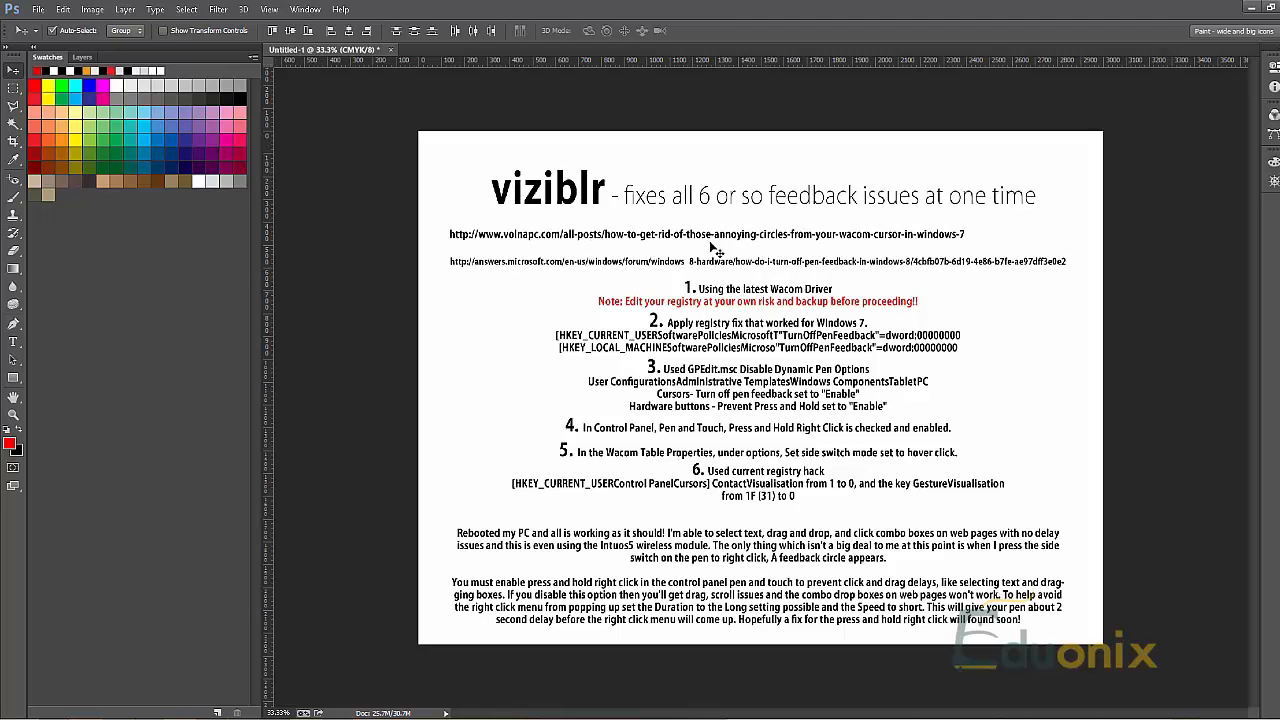
pyautogui.moveTo(668, 240); pyautogui.dragTo(667, 233)
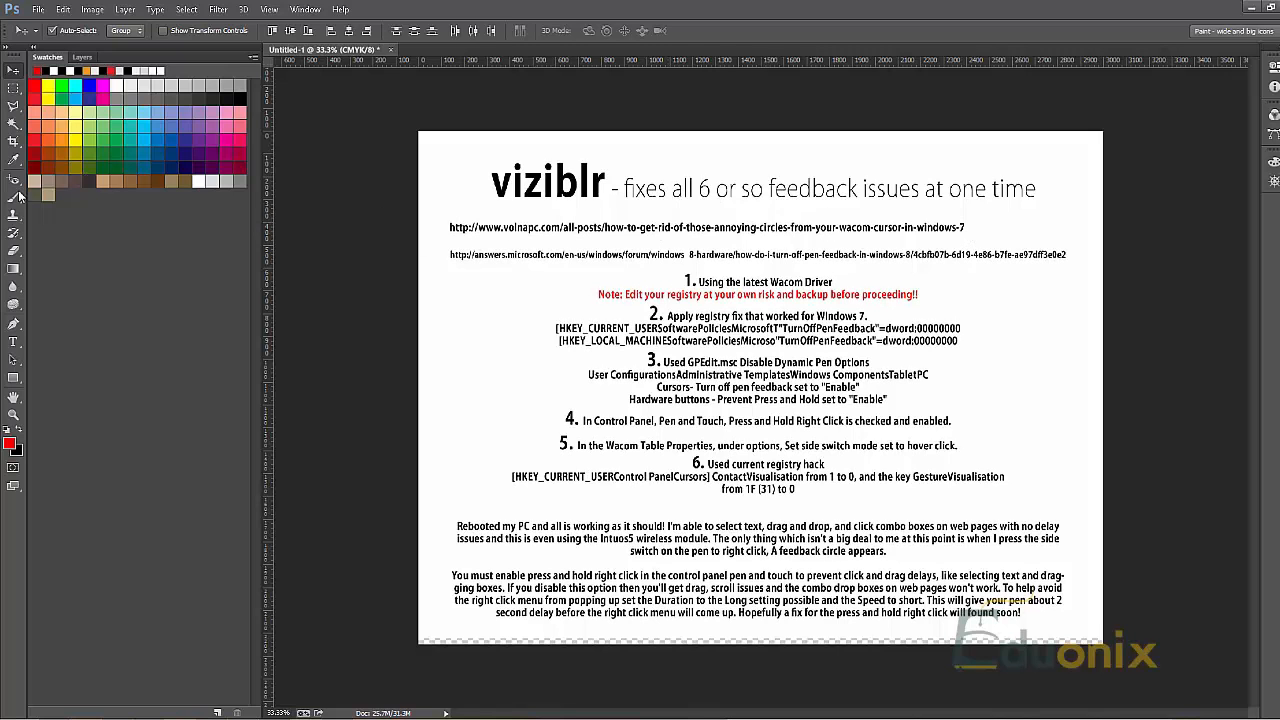
# Fill a thin full-width horizontal strip below the first web address with red on a new layer and move it slightly down
pyautogui.click(14, 89)
pyautogui.moveTo(418, 233); pyautogui.dragTo(1173, 241)
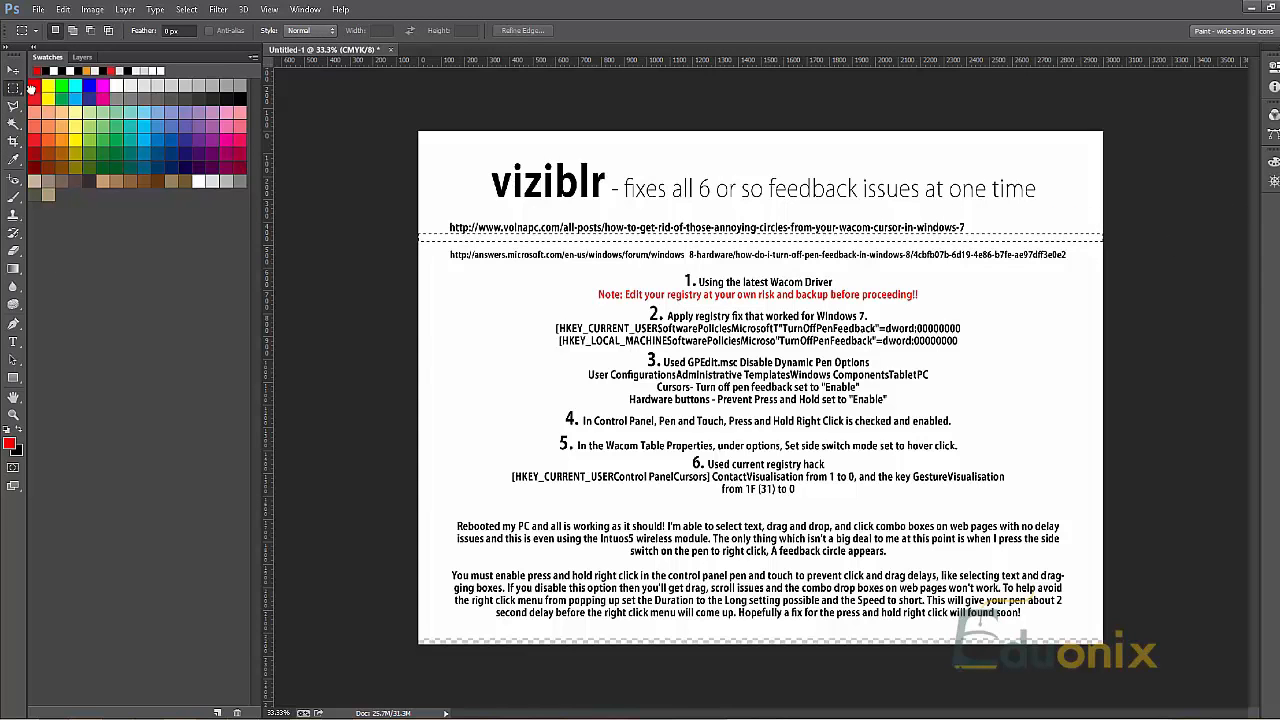
pyautogui.press('g')
pyautogui.hotkey('shift', 'g')
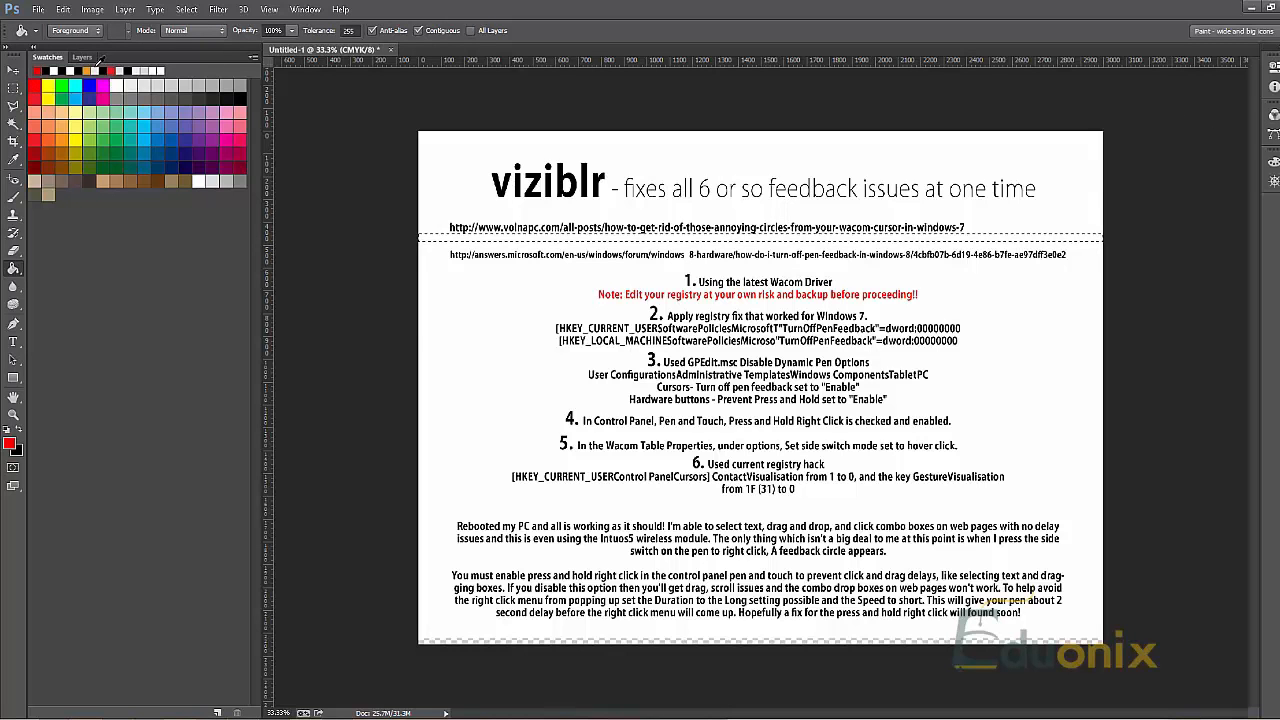
pyautogui.click(82, 57)
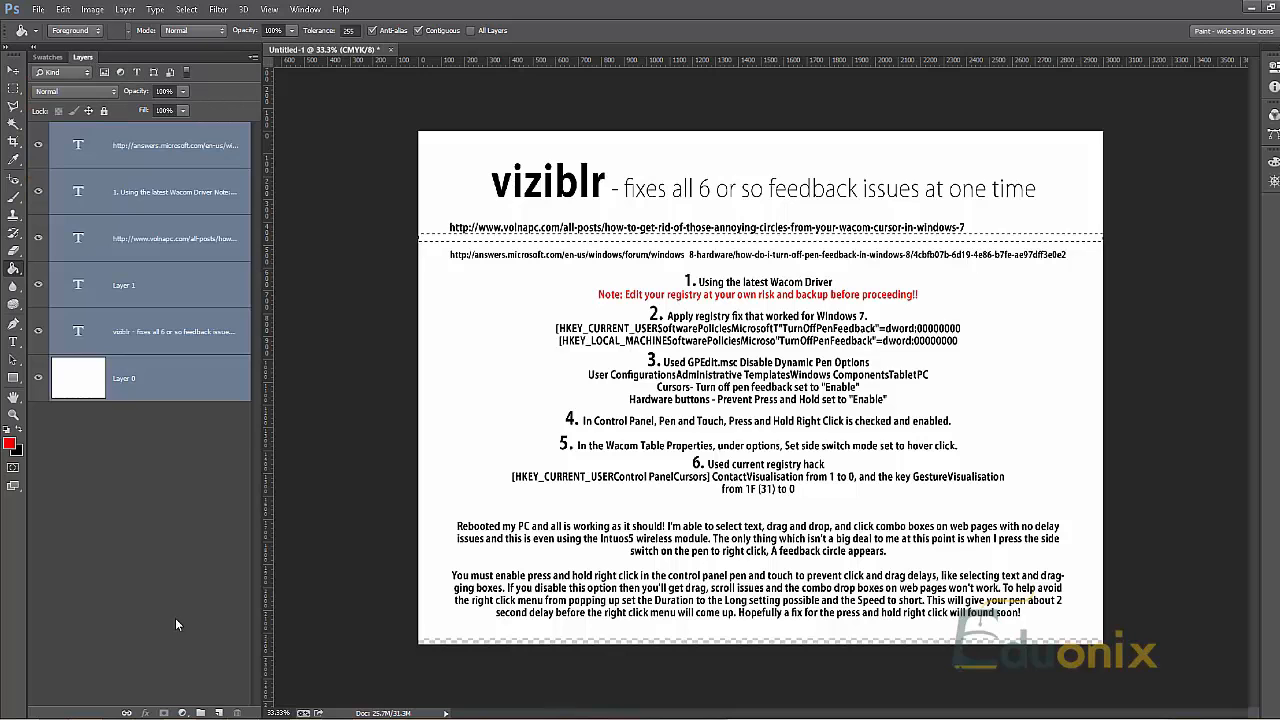
pyautogui.click(219, 712)
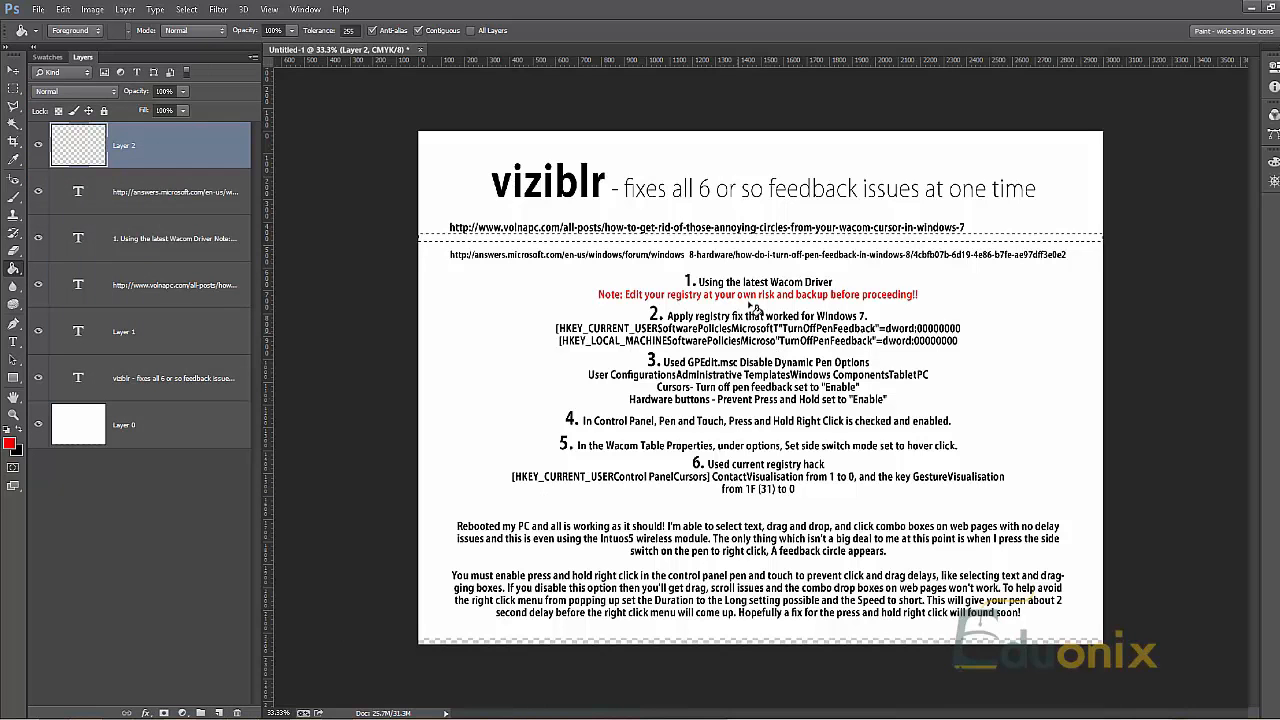
pyautogui.click(776, 246)
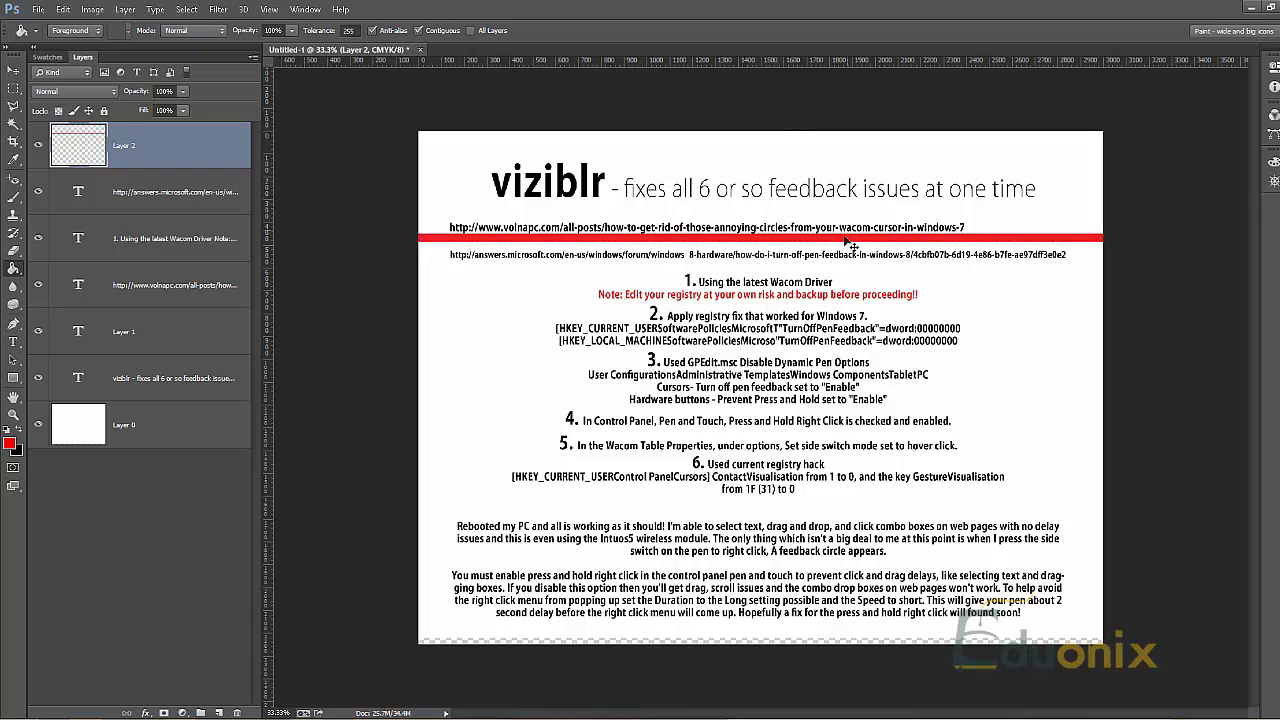
pyautogui.moveTo(851, 238); pyautogui.dragTo(850, 246)
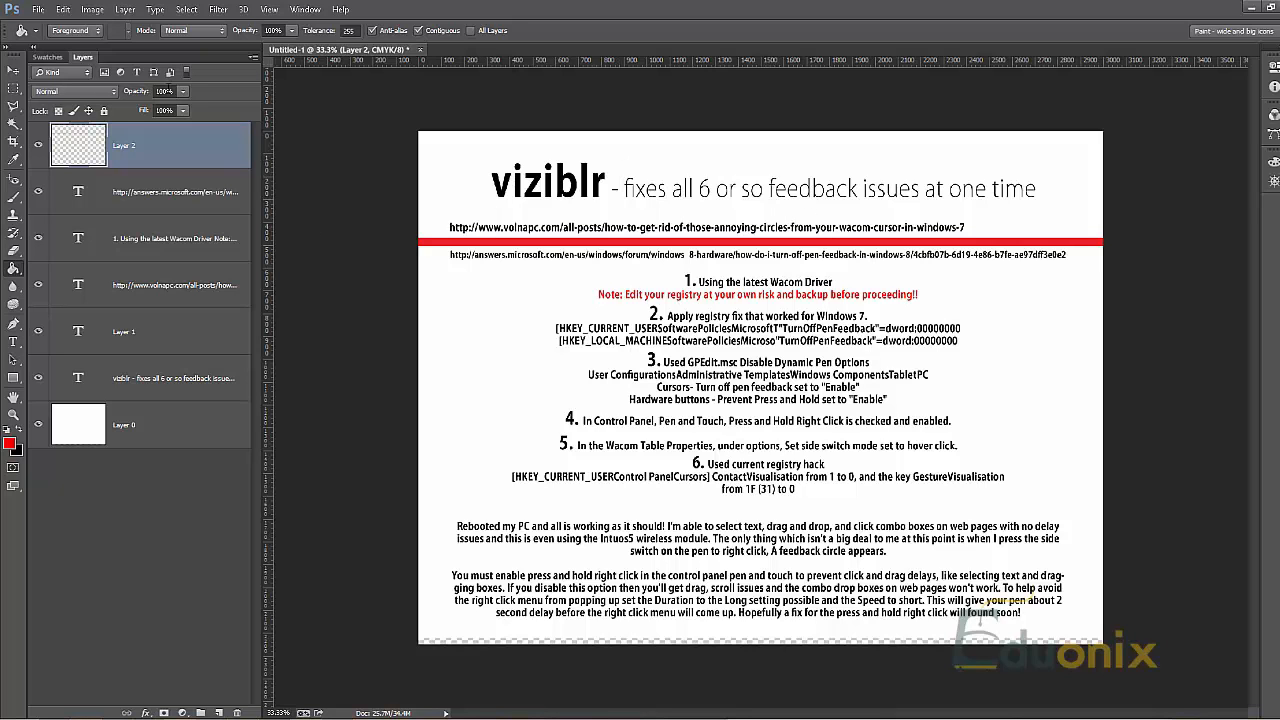
pyautogui.click(13, 71)
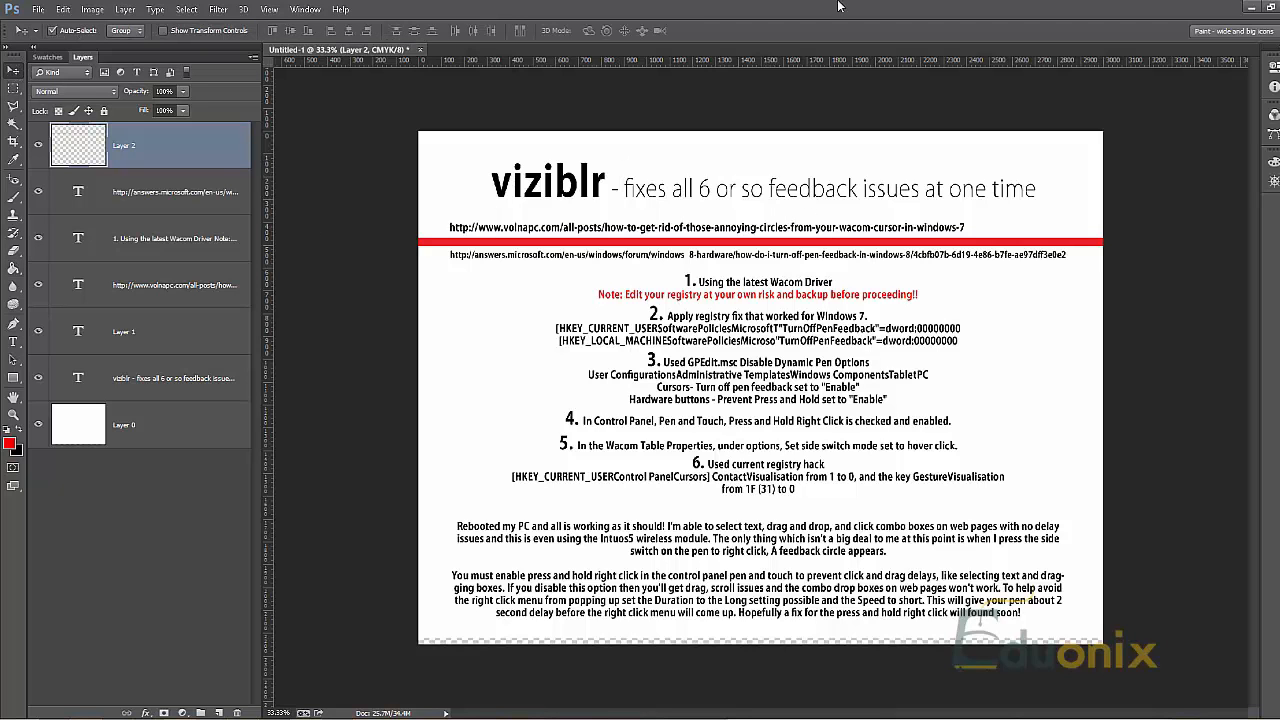
pyautogui.click(1123, 147)
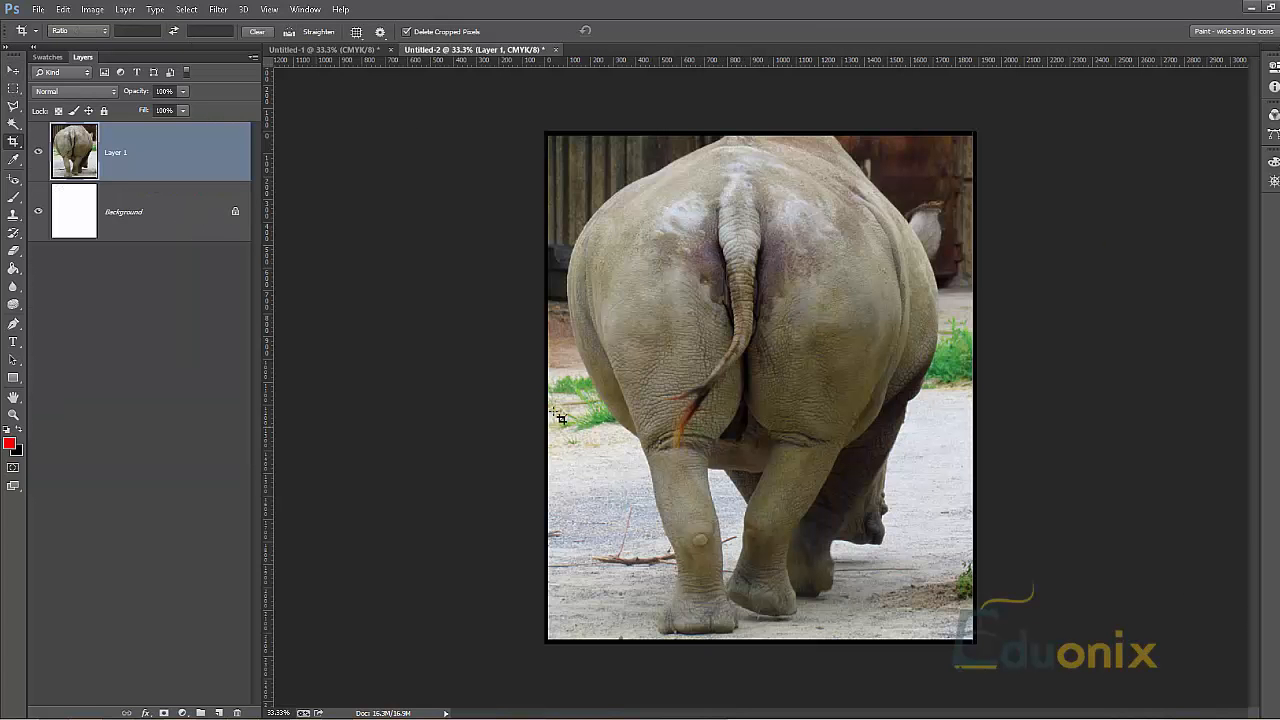
# Trace the rhino's left flank and its inner skin fold in red with the Brush on a new layer above the photo
pyautogui.click(8, 72)
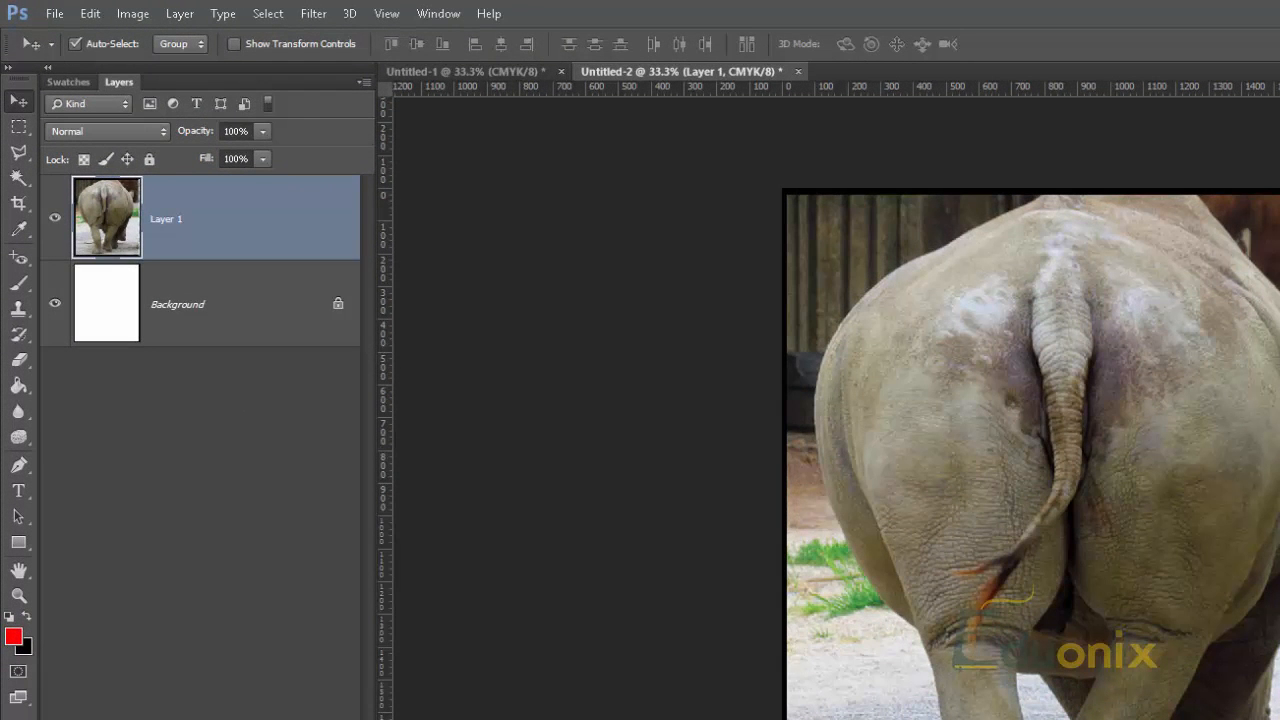
pyautogui.hotkey('ctrl', 'shift', 'alt', 'n')
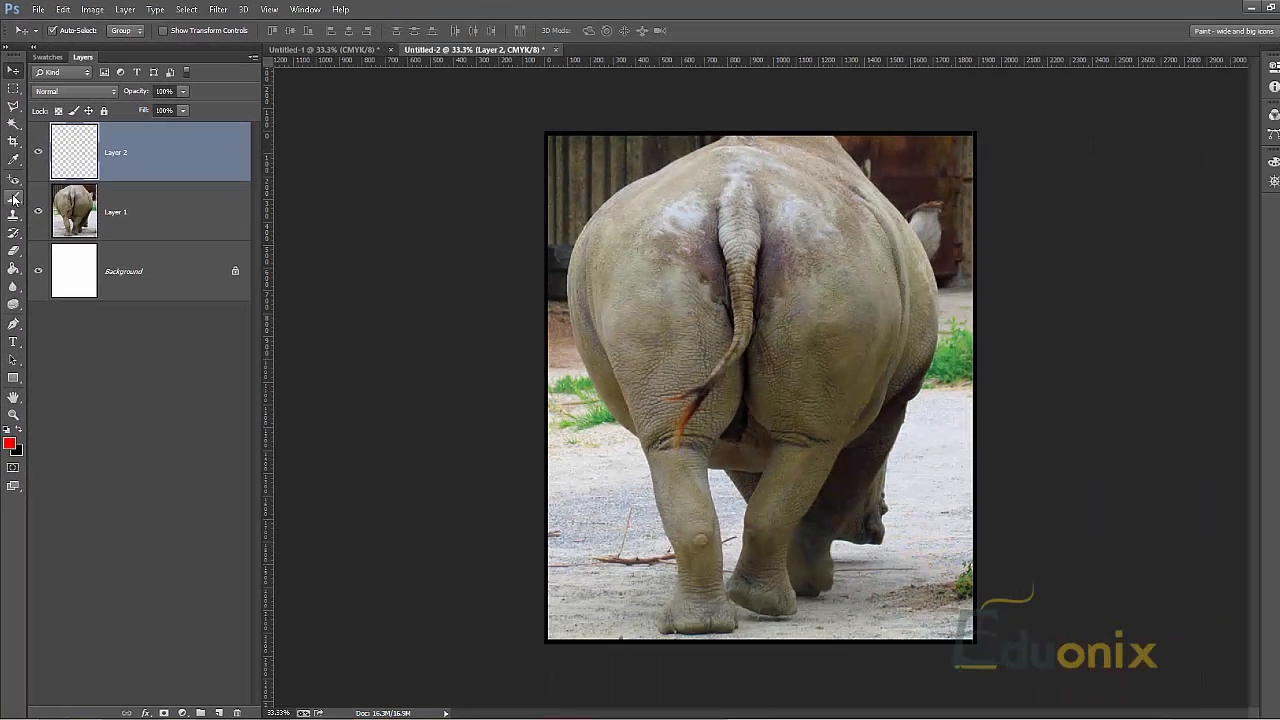
pyautogui.press('b')
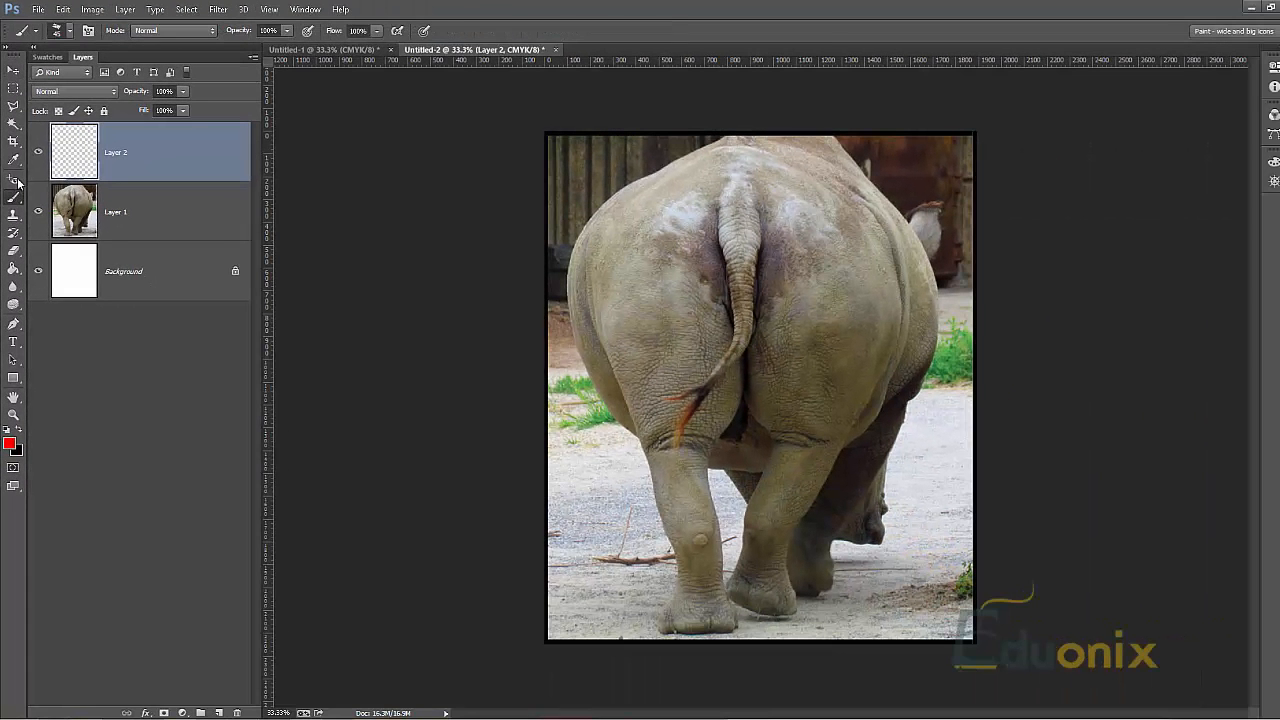
pyautogui.click(18, 431)
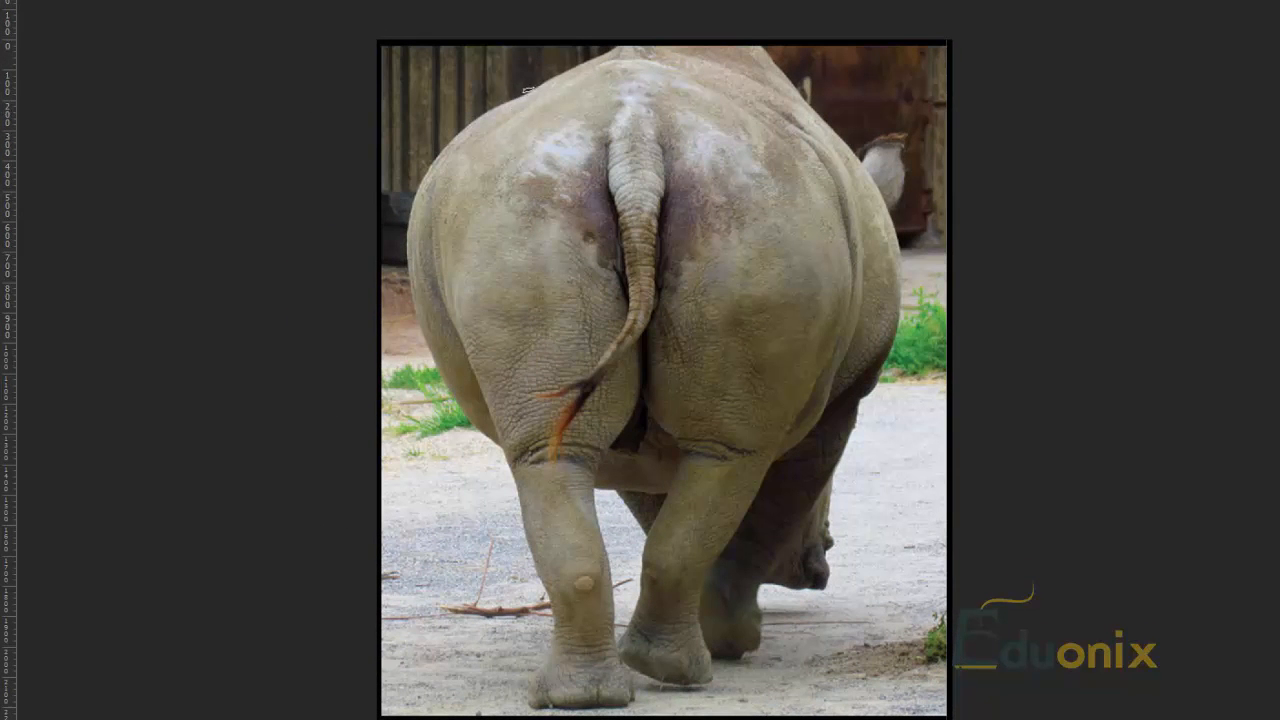
pyautogui.moveTo(520, 95); pyautogui.dragTo(498, 104)
pyautogui.moveTo(447, 145); pyautogui.dragTo(432, 166)
pyautogui.moveTo(410, 219)
pyautogui.mouseDown()
pyautogui.moveTo(424, 338)
pyautogui.moveTo(495, 442)
pyautogui.mouseUp()
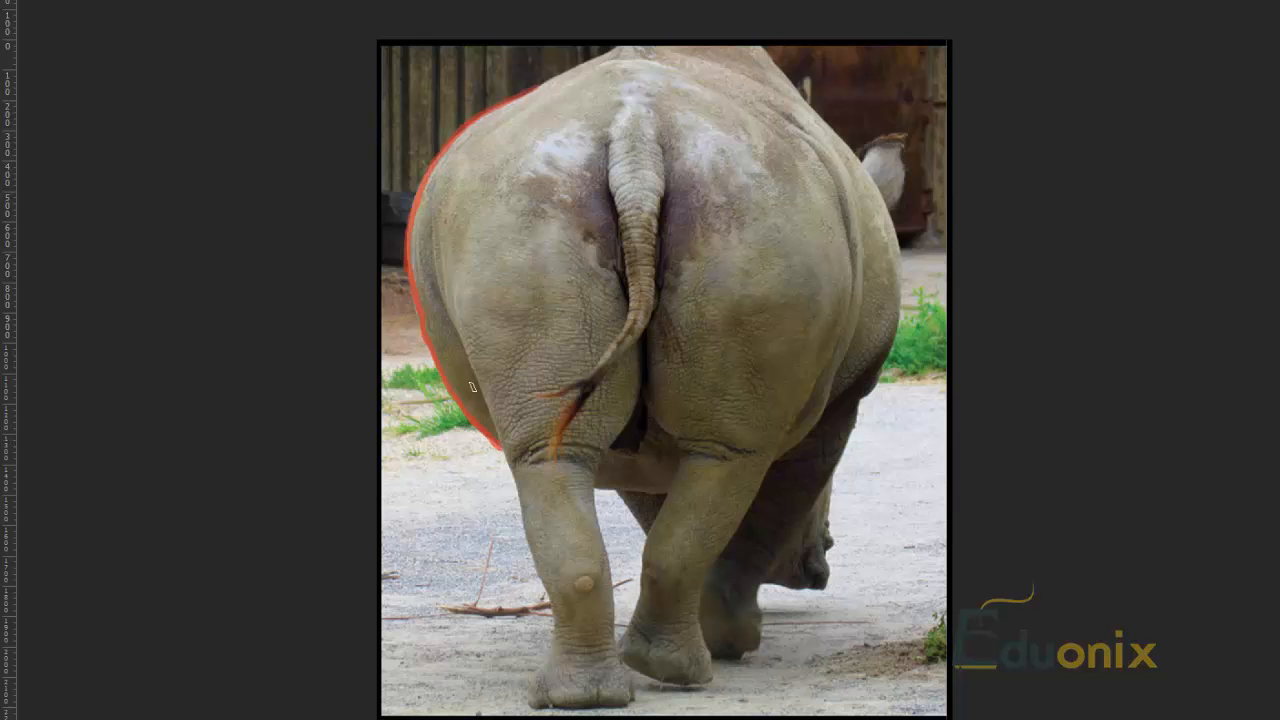
pyautogui.moveTo(440, 293); pyautogui.dragTo(458, 341)
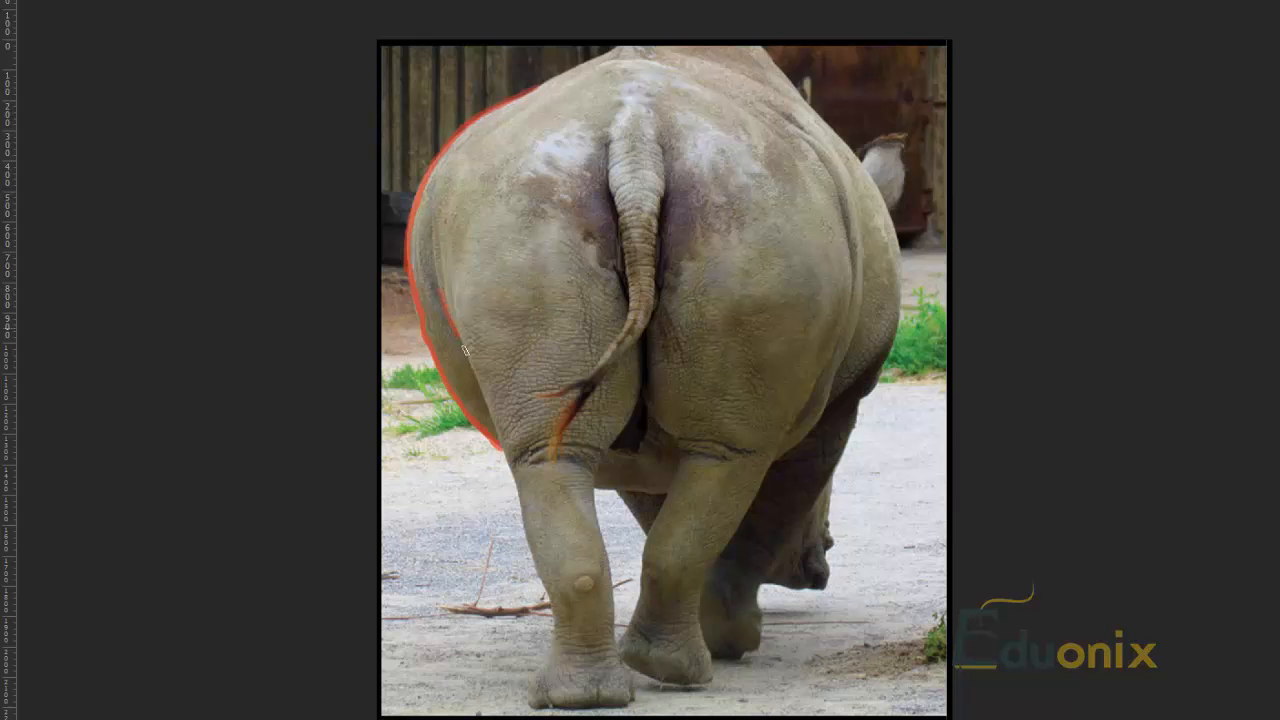
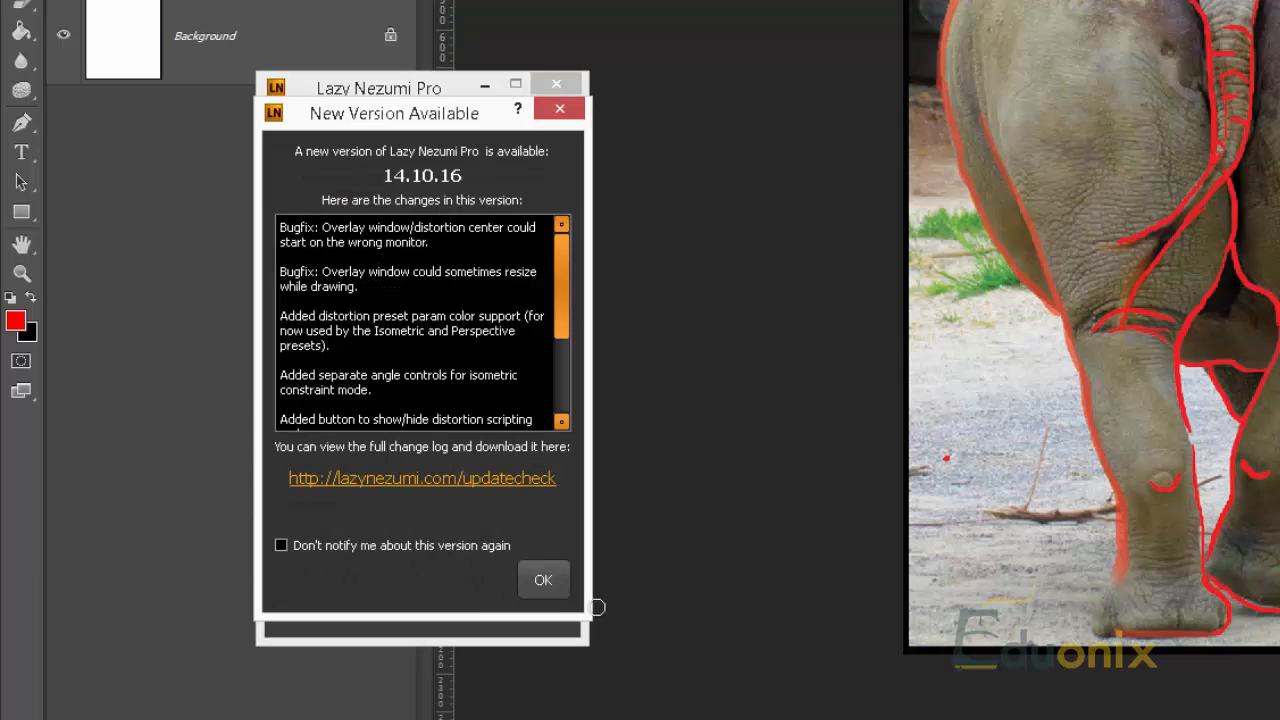
# Dismiss the Lazy Nezumi Pro update notice and move its window closer to the rhino drawing
pyautogui.click(543, 580)
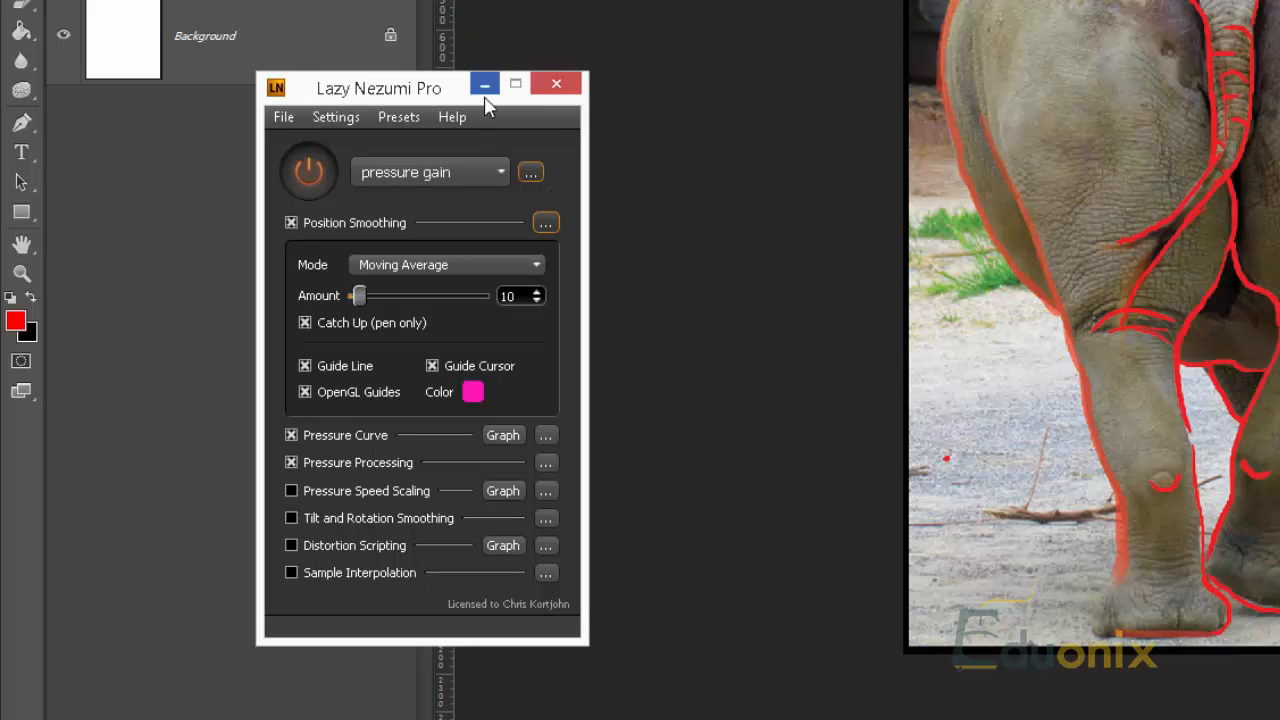
pyautogui.moveTo(443, 94); pyautogui.dragTo(653, 0)
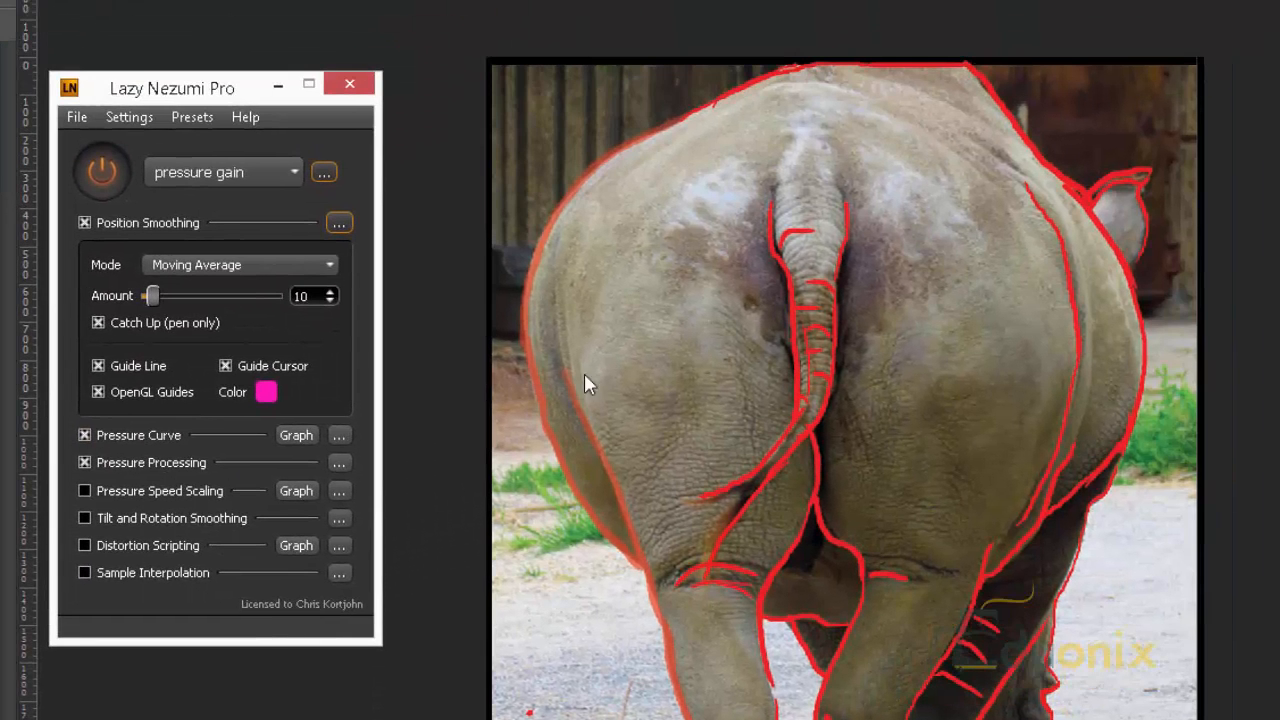
pyautogui.click(193, 175)
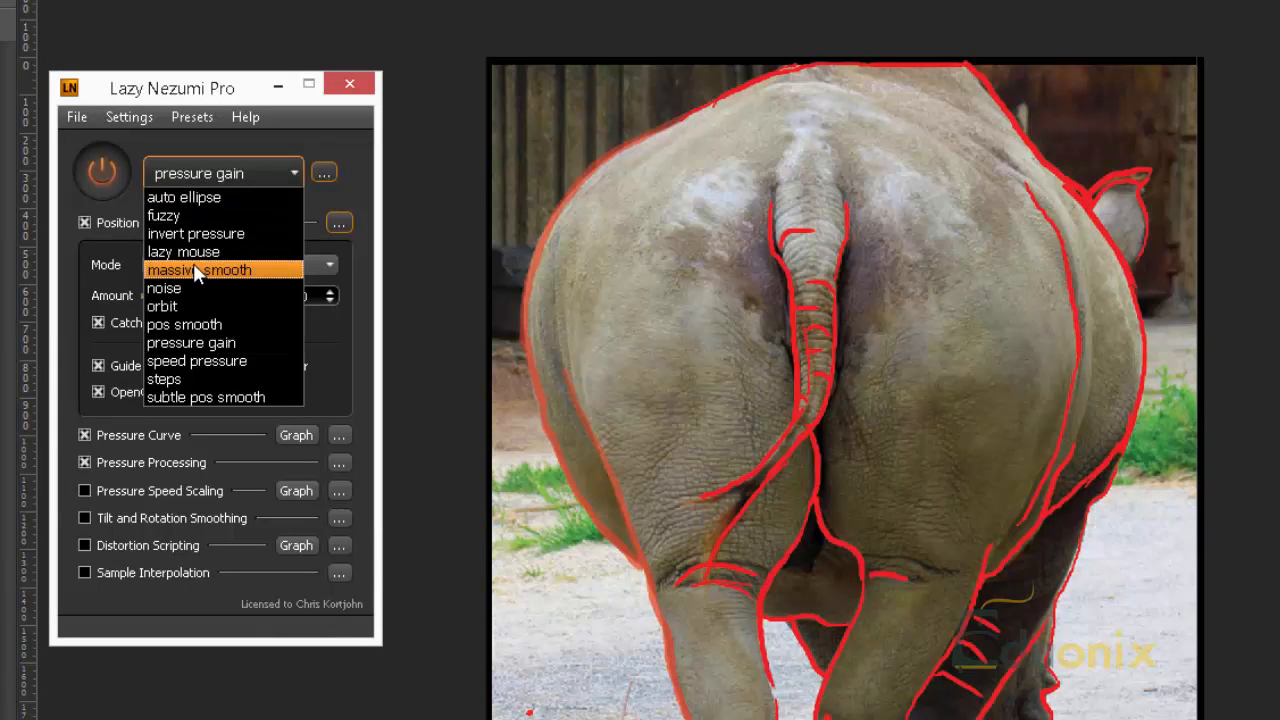
pyautogui.click(336, 142)
pyautogui.click(187, 116)
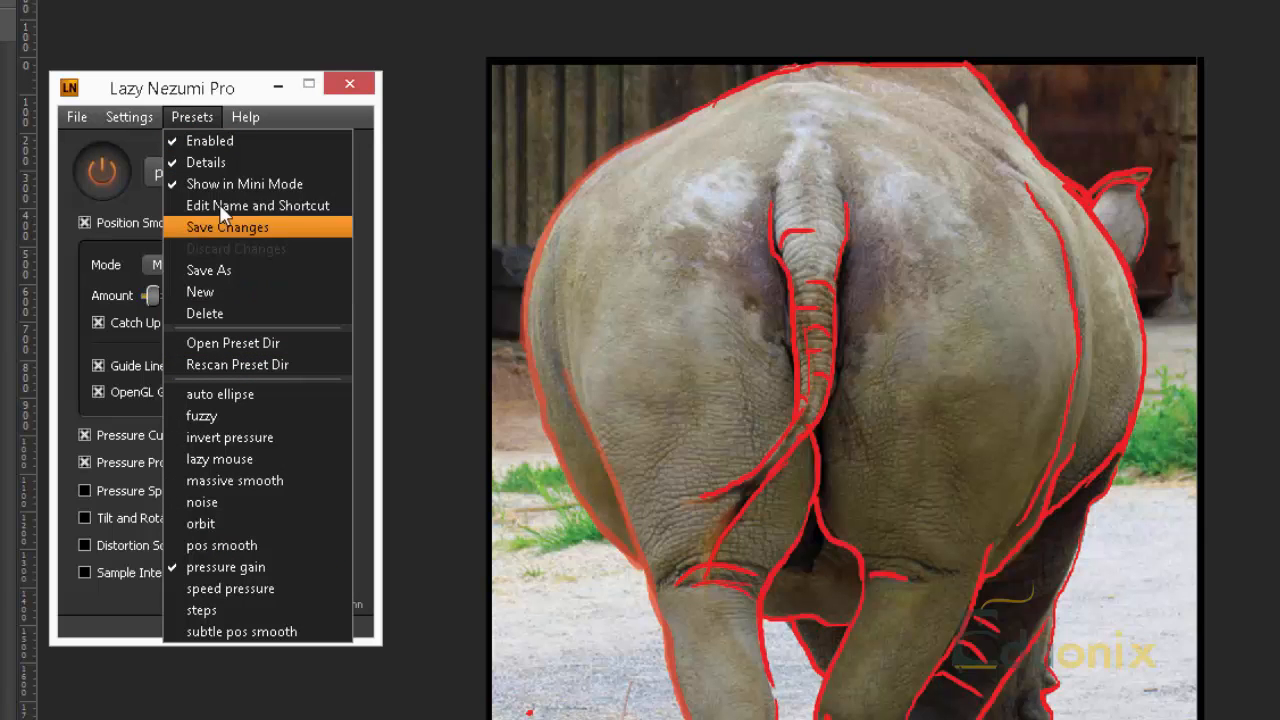
pyautogui.click(192, 116)
# Set Lazy Nezumi Pro's App Cursor option to Hide when Drawing
pyautogui.click(129, 116)
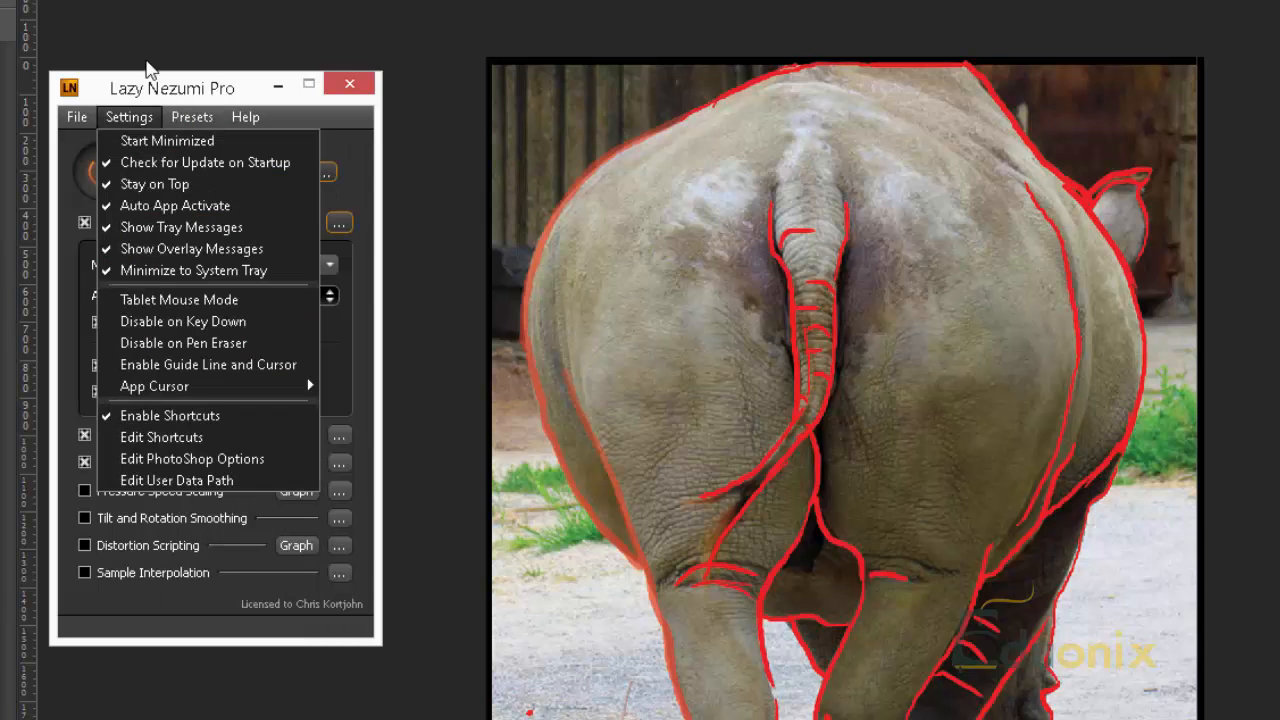
pyautogui.moveTo(214, 390)
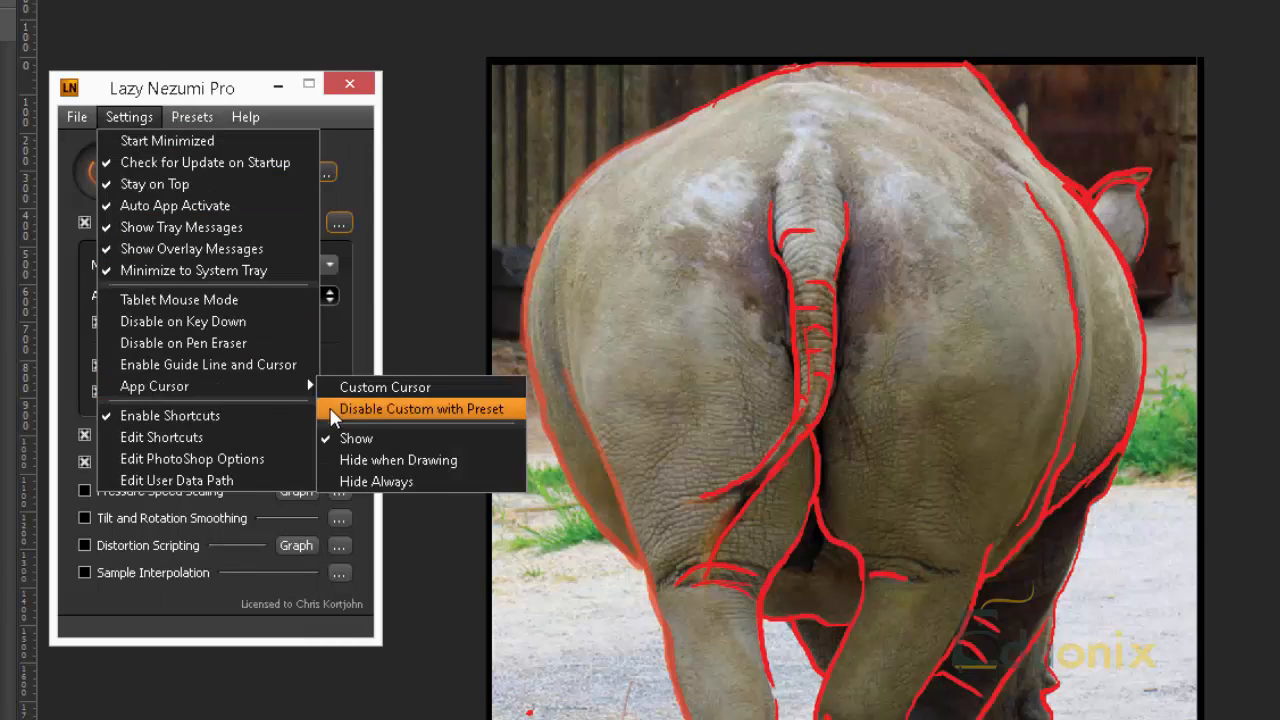
pyautogui.click(383, 464)
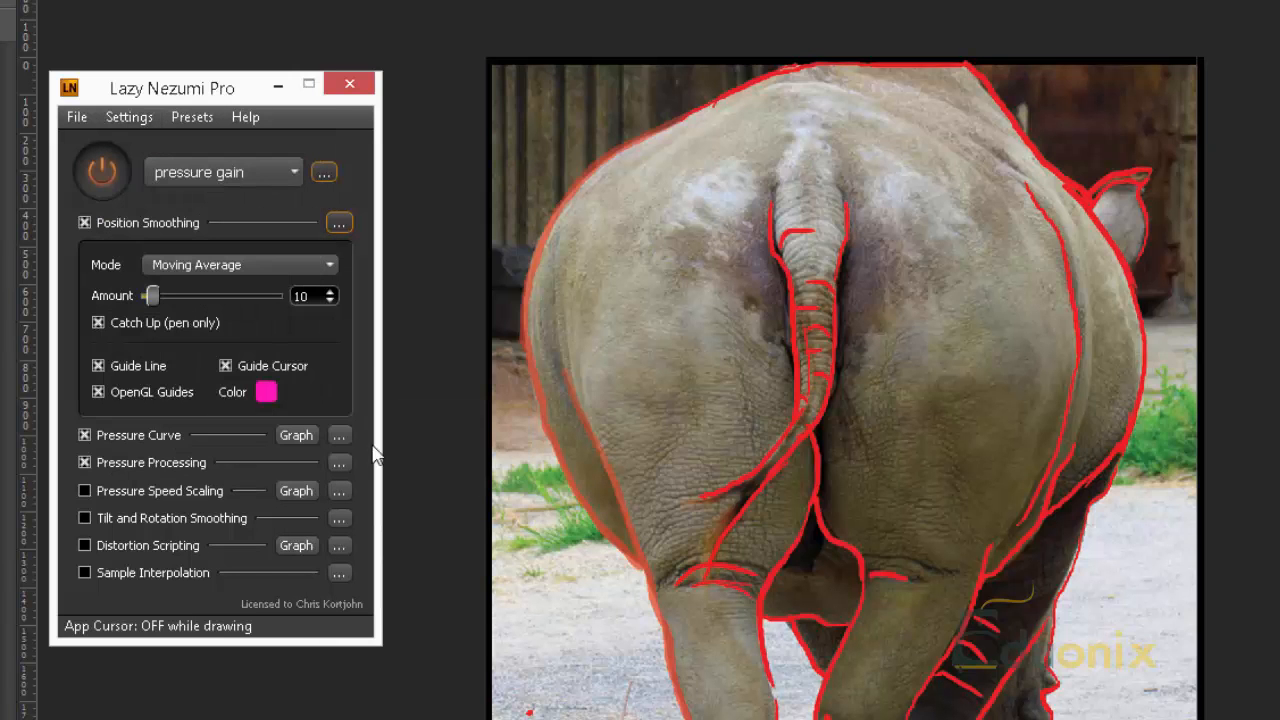
# Test the pressure gain preset with freehand red brush strokes beside the rhino's left leg and undo them
pyautogui.click(587, 603)
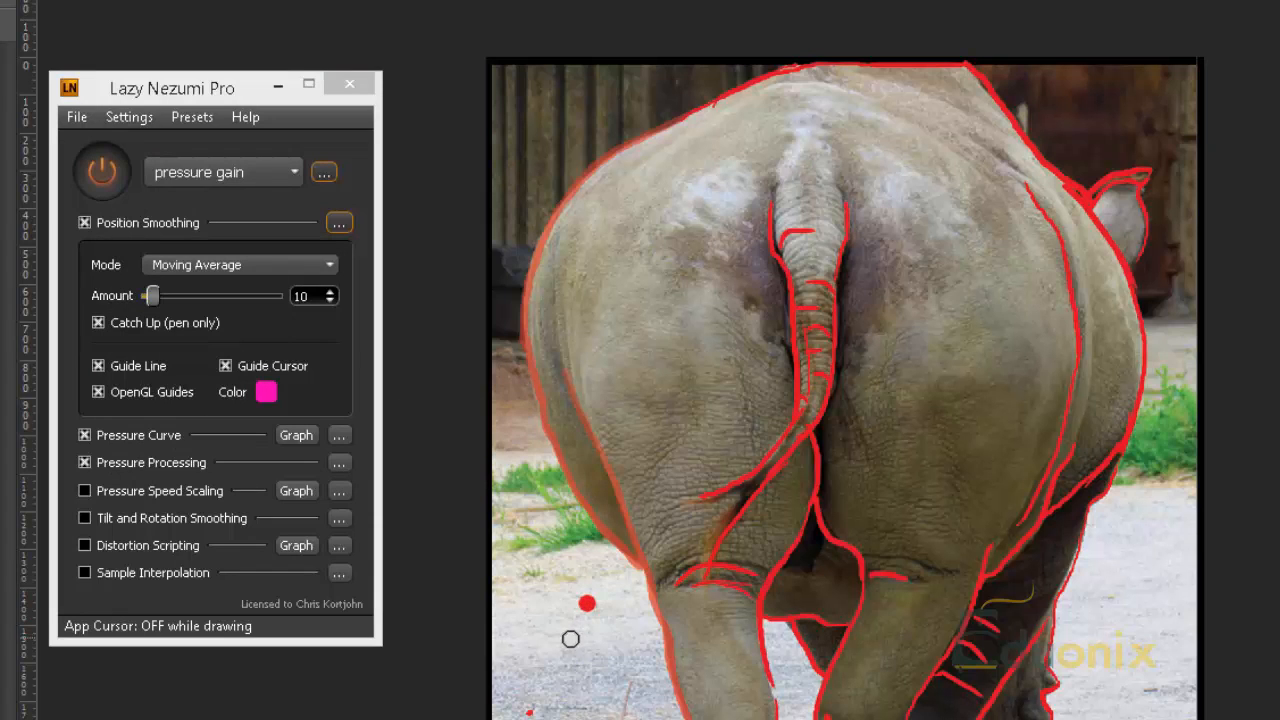
pyautogui.moveTo(549, 556)
pyautogui.mouseDown()
pyautogui.moveTo(541, 630)
pyautogui.moveTo(568, 662)
pyautogui.moveTo(566, 718)
pyautogui.moveTo(627, 668)
pyautogui.moveTo(628, 718)
pyautogui.mouseUp()
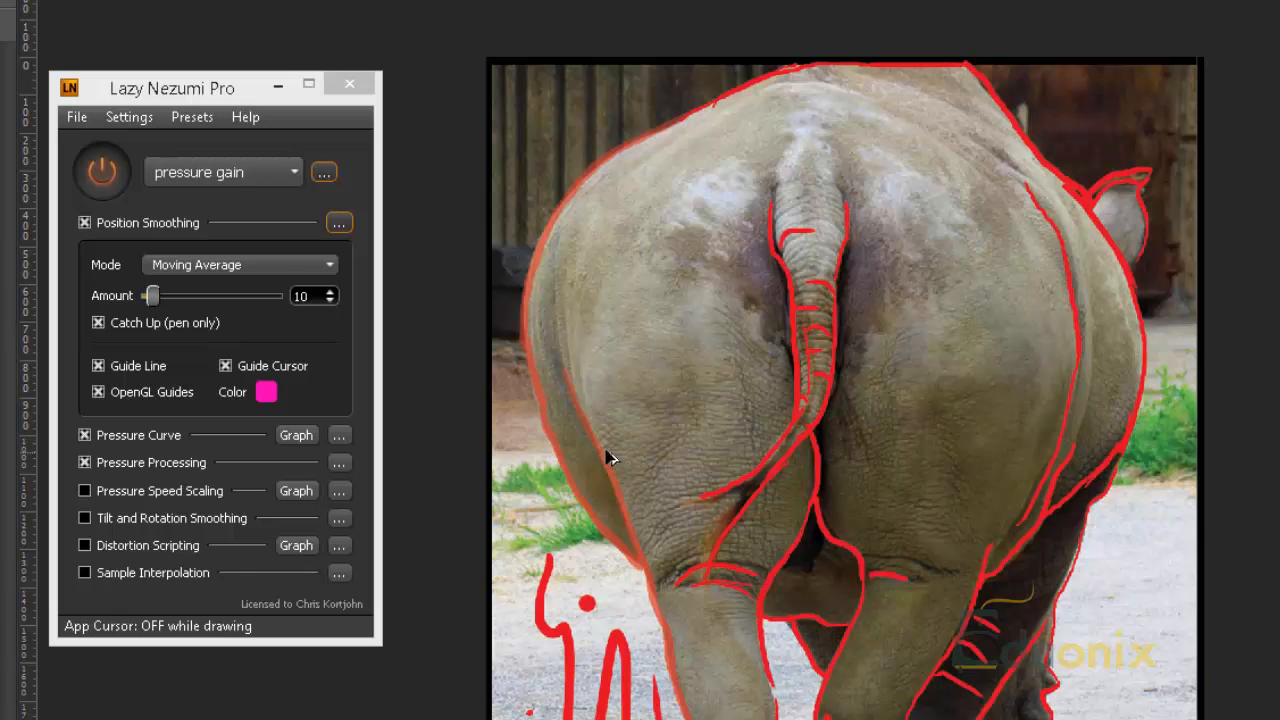
pyautogui.hotkey('ctrl', 'z')
pyautogui.hotkey('ctrl', 'z')
# Switch Lazy Nezumi Pro to the massive smooth preset, keeping Moving Average as its position smoothing mode
pyautogui.click(195, 174)
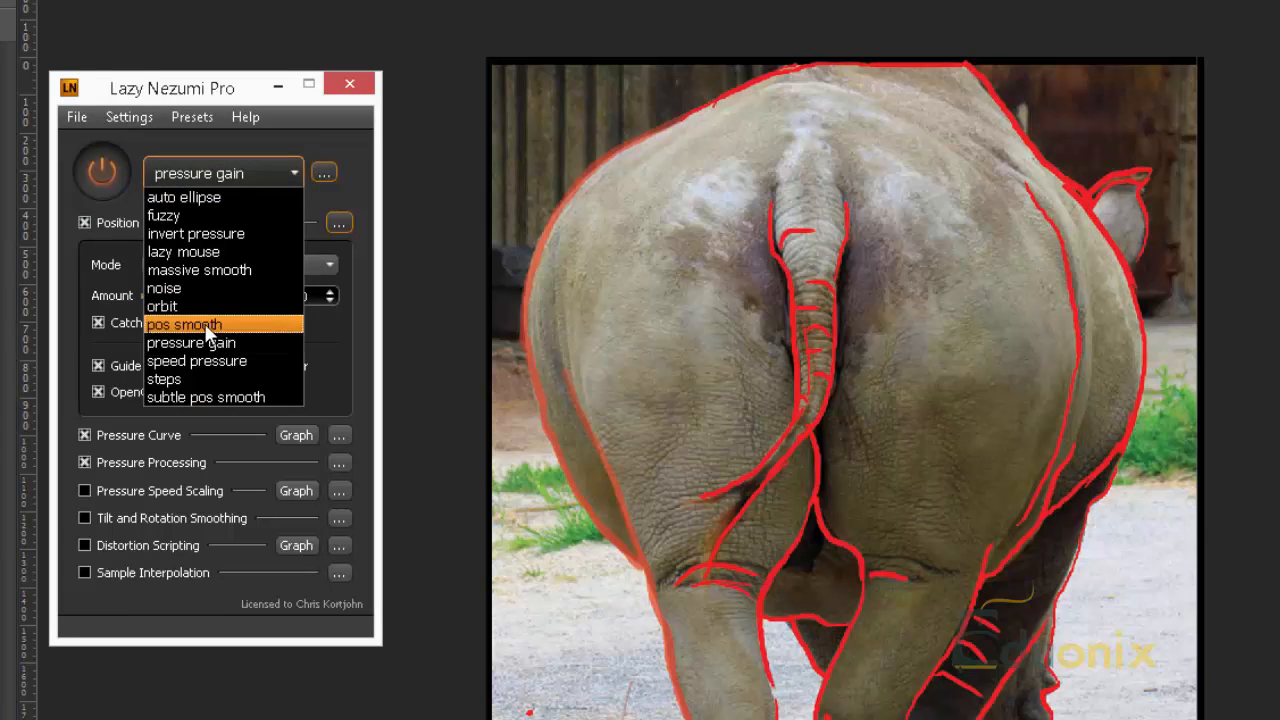
pyautogui.click(213, 270)
pyautogui.click(240, 266)
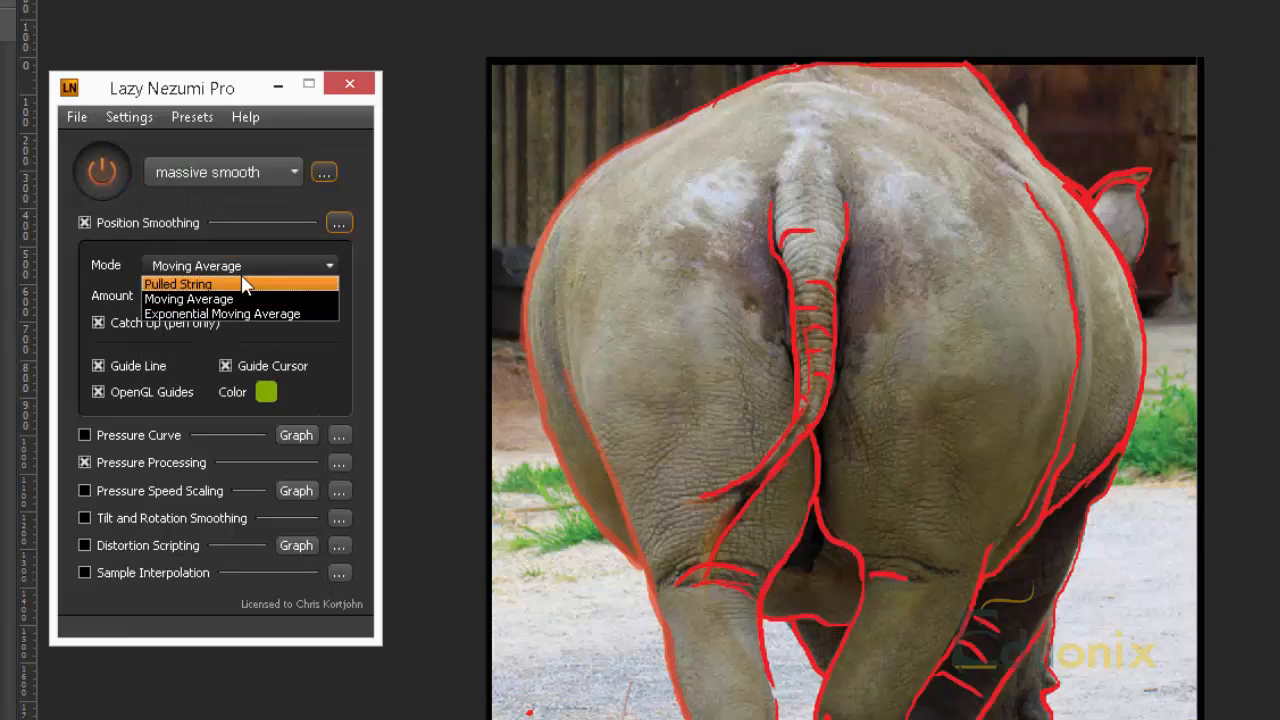
pyautogui.click(530, 512)
# Paint red test strokes with massive smooth beside the rhino's left leg and undo the last two
pyautogui.moveTo(531, 502)
pyautogui.mouseDown()
pyautogui.moveTo(570, 583)
pyautogui.moveTo(550, 718)
pyautogui.mouseUp()
pyautogui.moveTo(606, 652); pyautogui.dragTo(662, 718)
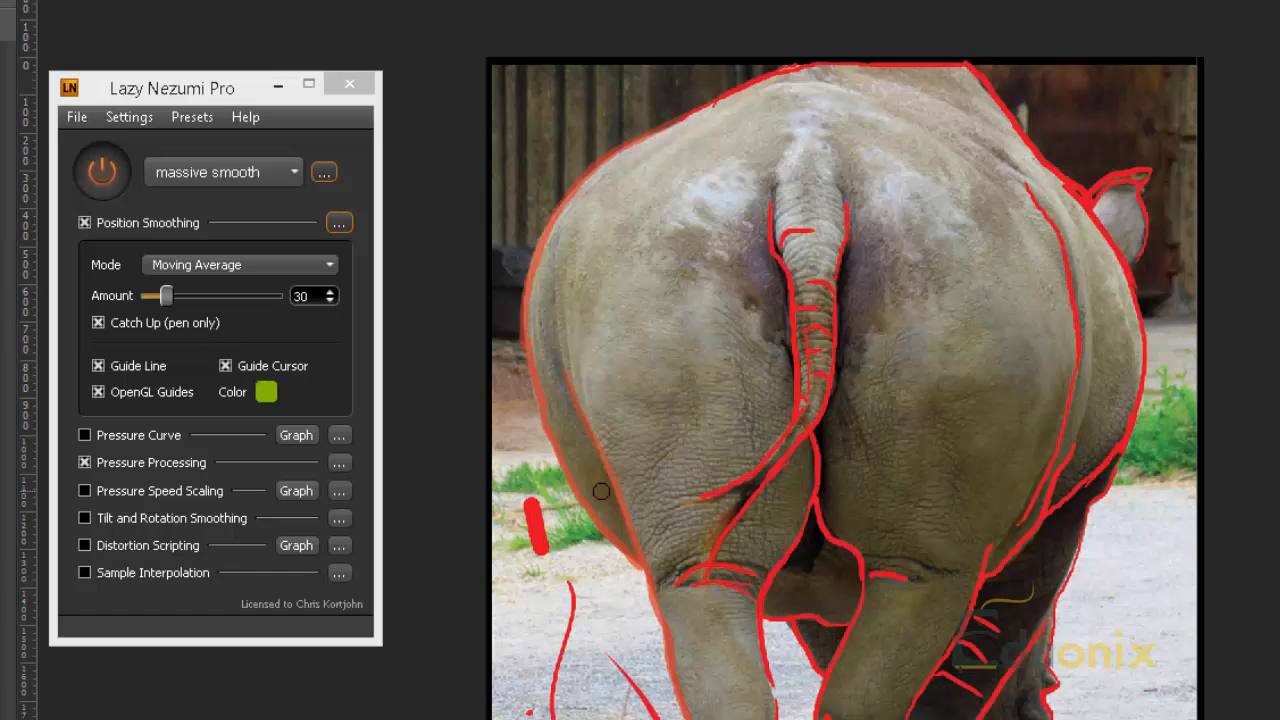
pyautogui.hotkey('ctrl', 'z')
pyautogui.hotkey('ctrl', 'z')
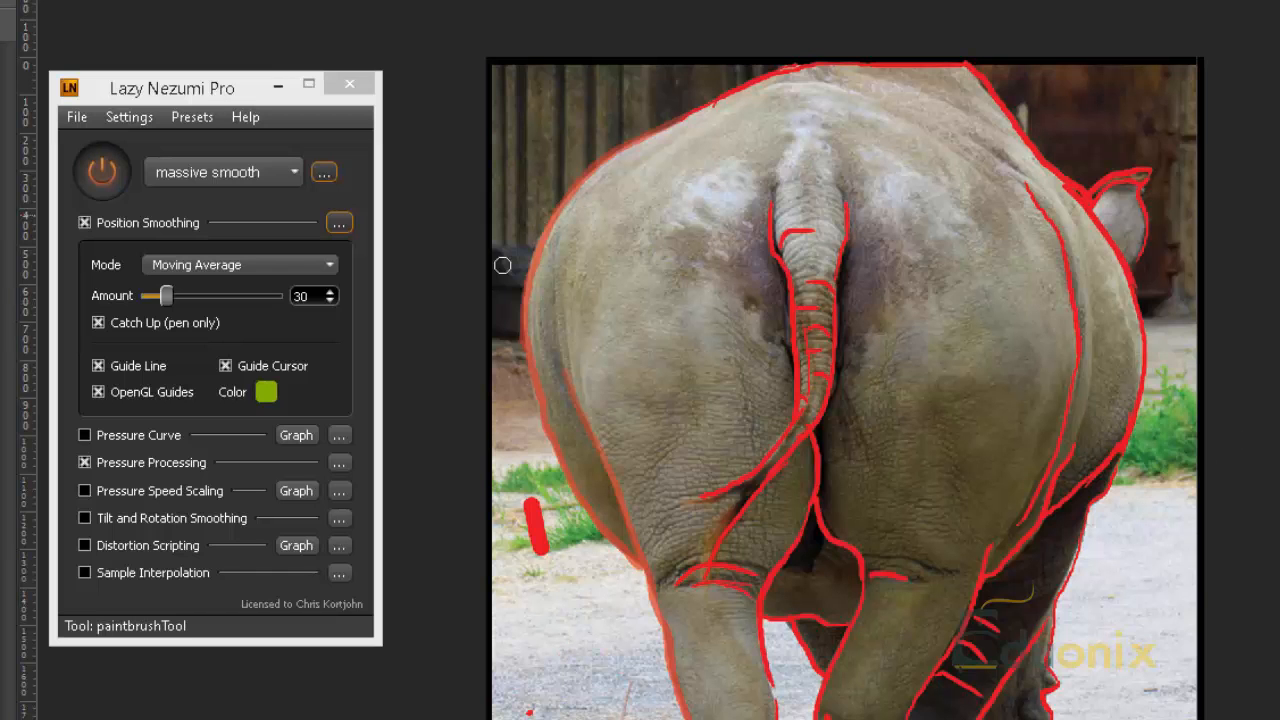
# Test massive smooth with long red curves outside the rhino's left and right outlines and undo the test strokes
pyautogui.hotkey('ctrl', 'z')
pyautogui.moveTo(516, 248); pyautogui.dragTo(557, 170)
pyautogui.moveTo(612, 122); pyautogui.dragTo(660, 95)
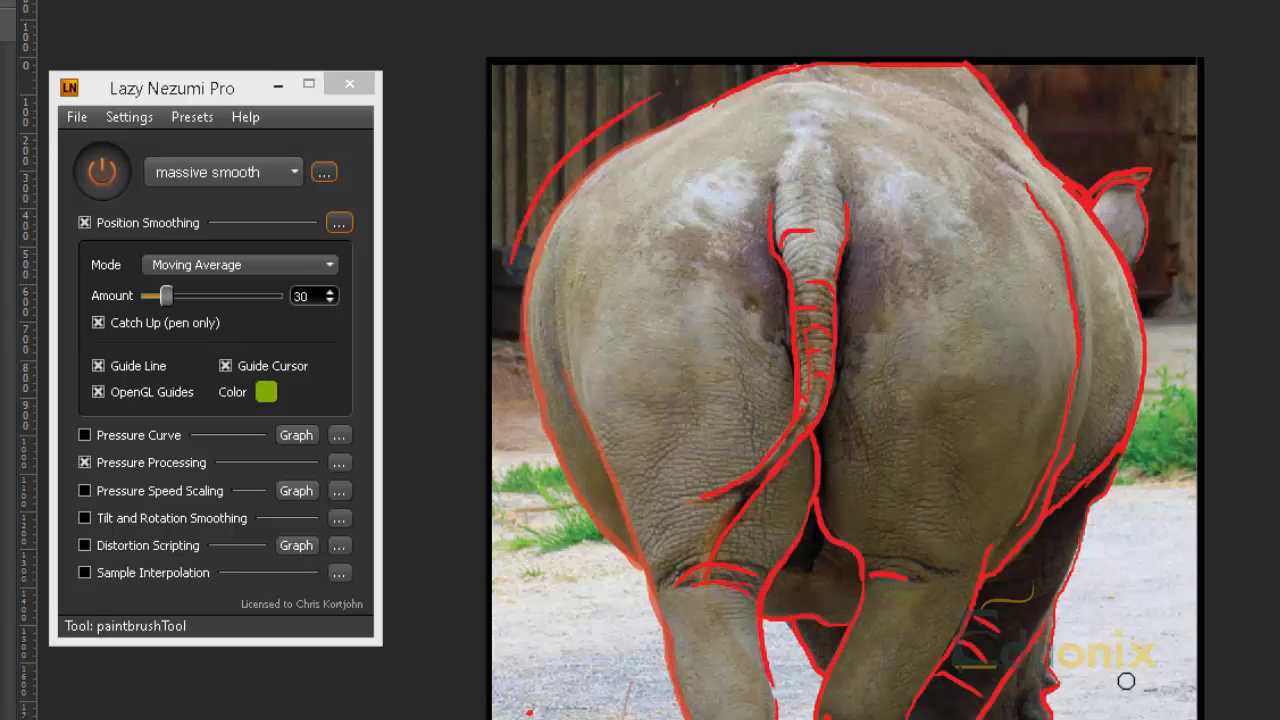
pyautogui.moveTo(1063, 655)
pyautogui.mouseDown()
pyautogui.moveTo(1178, 378)
pyautogui.moveTo(1182, 265)
pyautogui.mouseUp()
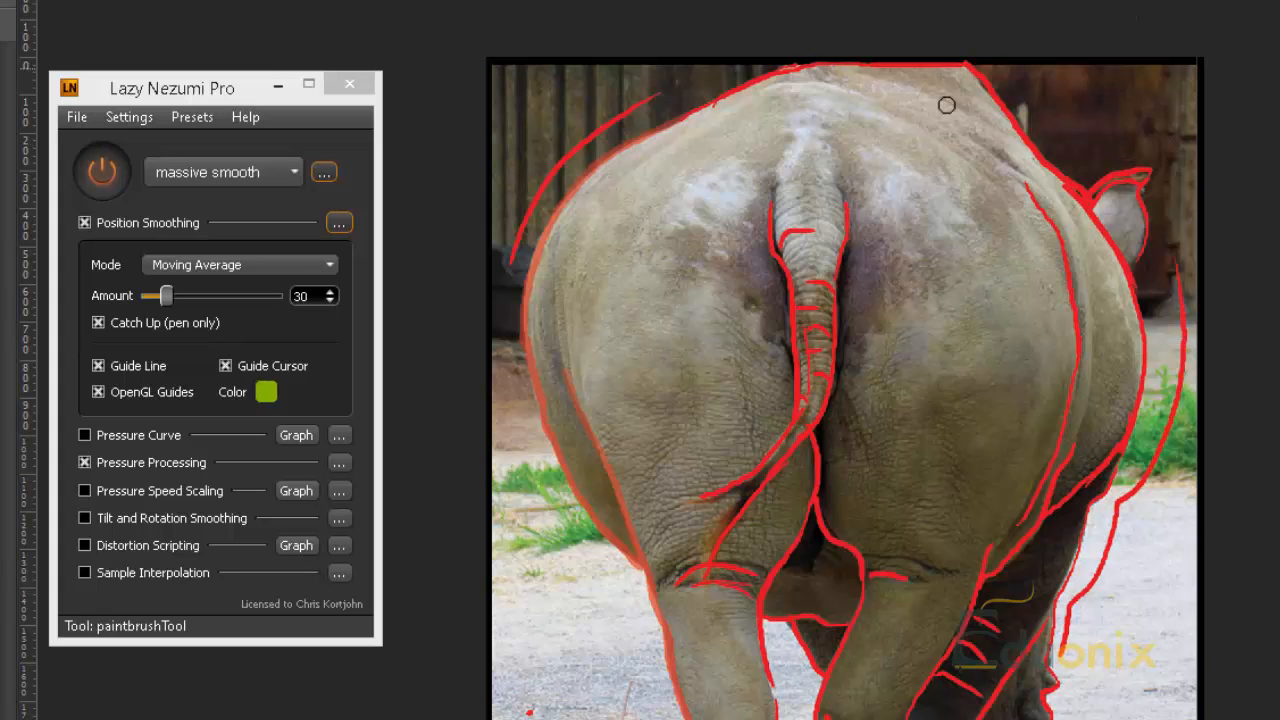
pyautogui.hotkey('ctrl', 'z')
pyautogui.hotkey('ctrl', 'z')
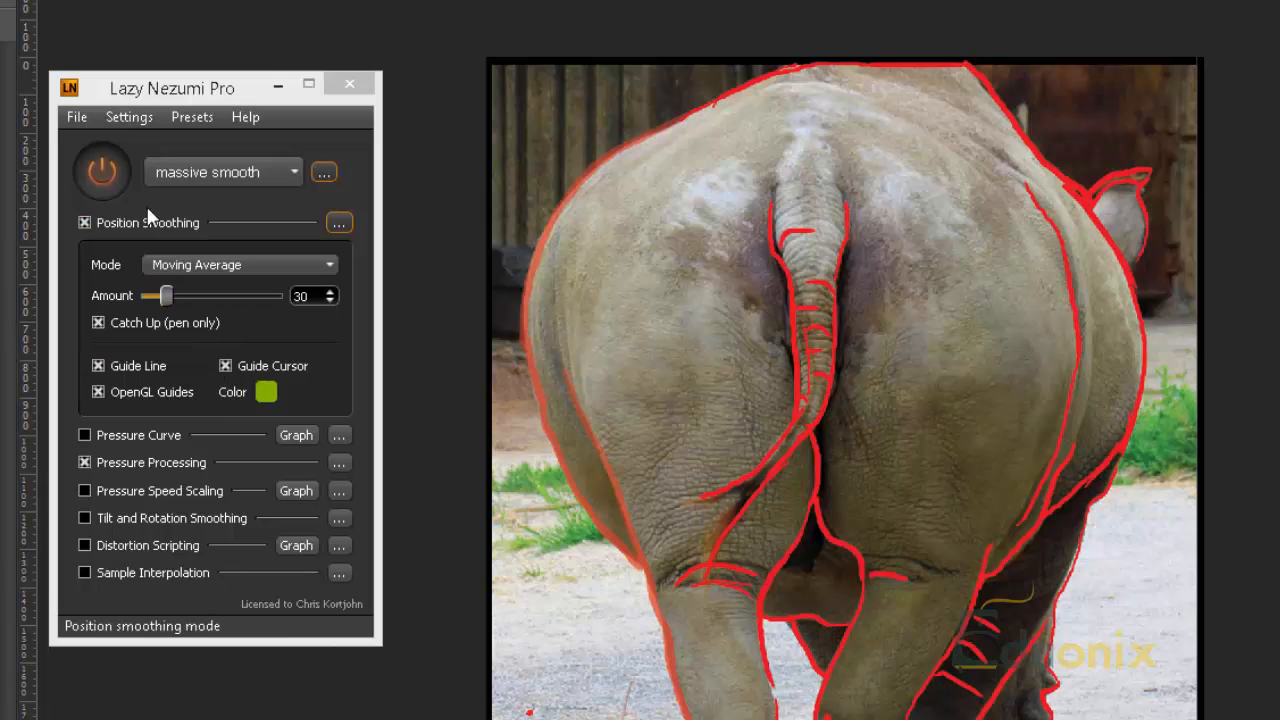
# Look through Lazy Nezumi Pro's settings and preset options, and minimize its window
pyautogui.click(150, 117)
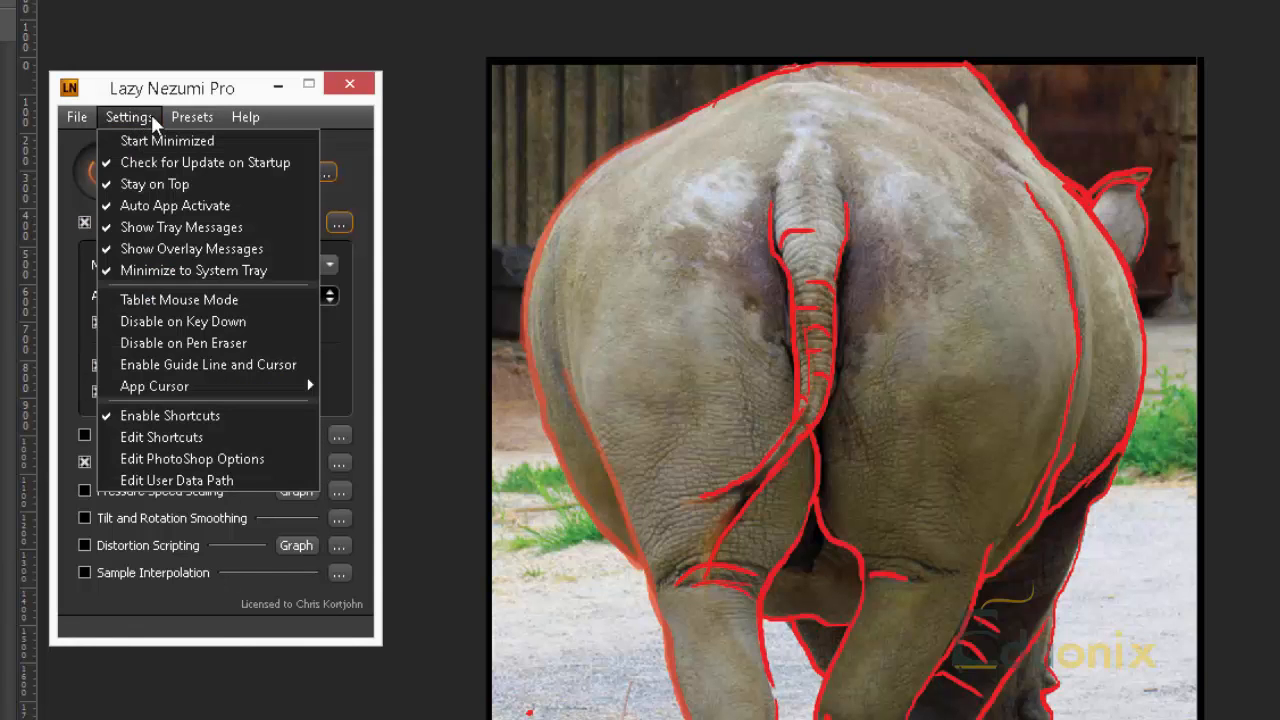
pyautogui.moveTo(190, 118)
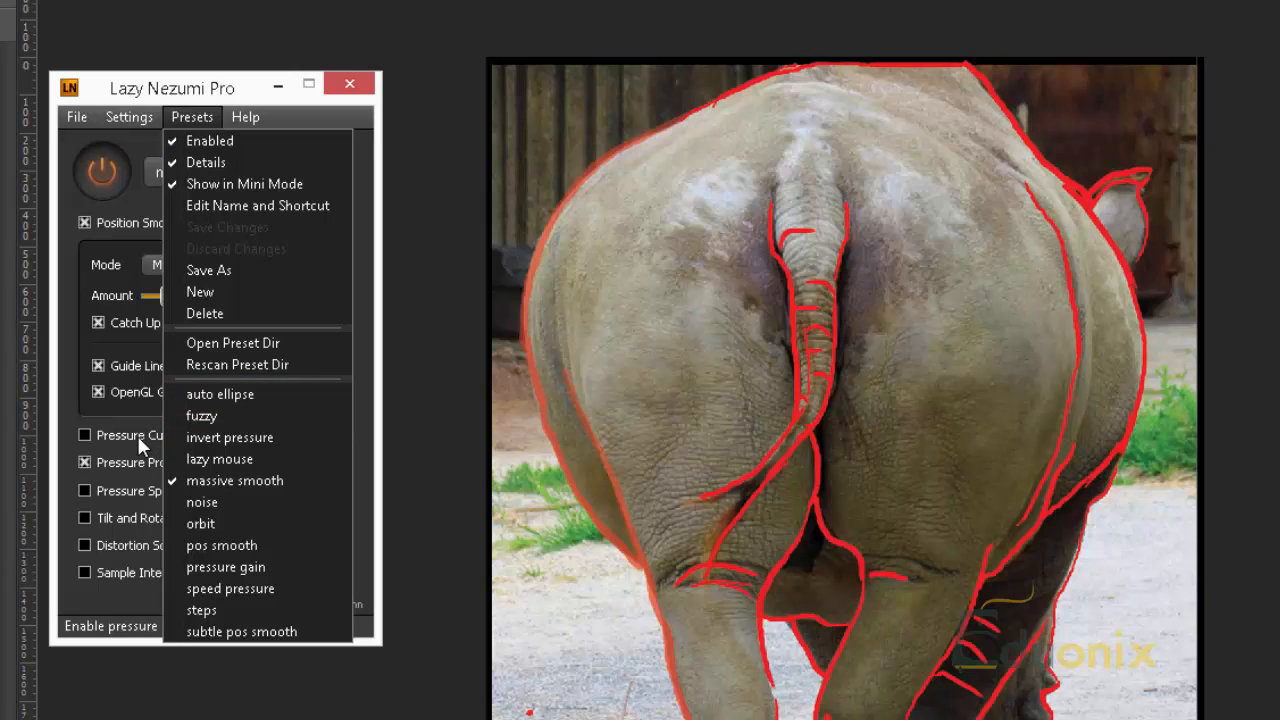
pyautogui.click(224, 86)
pyautogui.moveTo(235, 86); pyautogui.dragTo(303, 143)
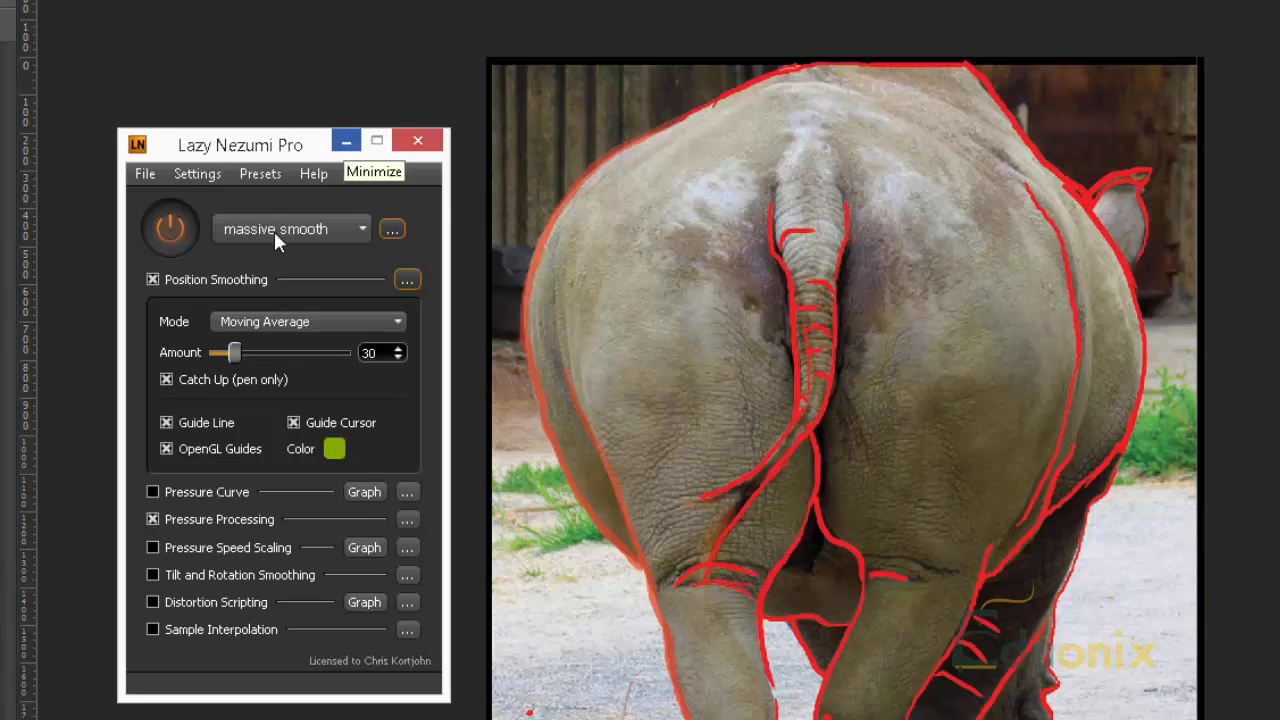
pyautogui.click(346, 141)
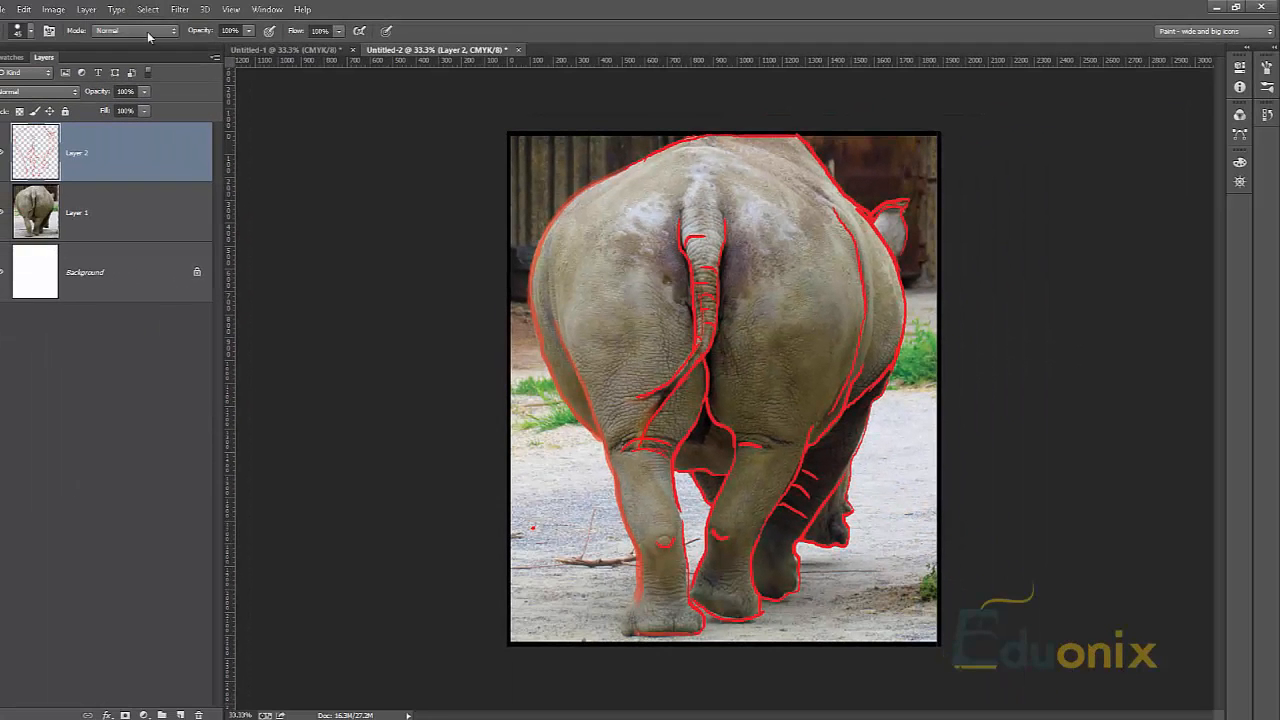
# Open the brush settings beside the rhino image and select the 25 px Flat Fan bristle tip
pyautogui.press('F5')
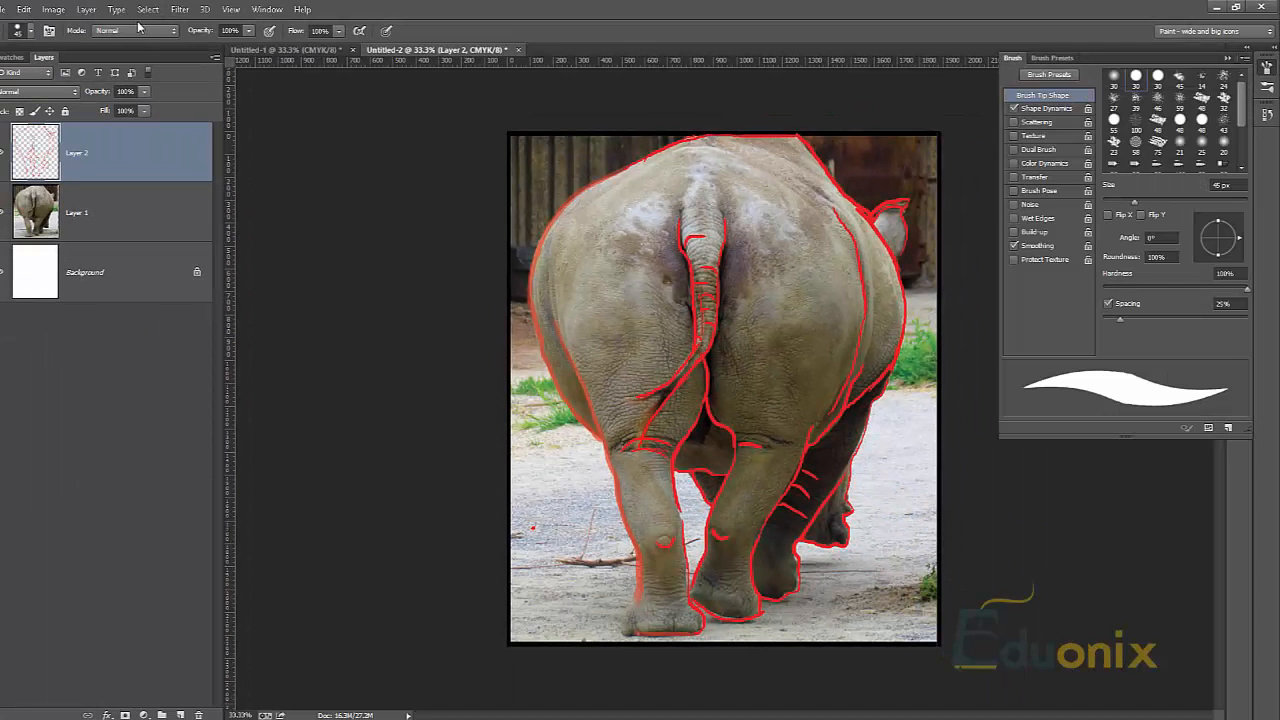
pyautogui.moveTo(1113, 62)
pyautogui.mouseDown()
pyautogui.moveTo(425, 175)
pyautogui.moveTo(362, 123)
pyautogui.mouseUp()
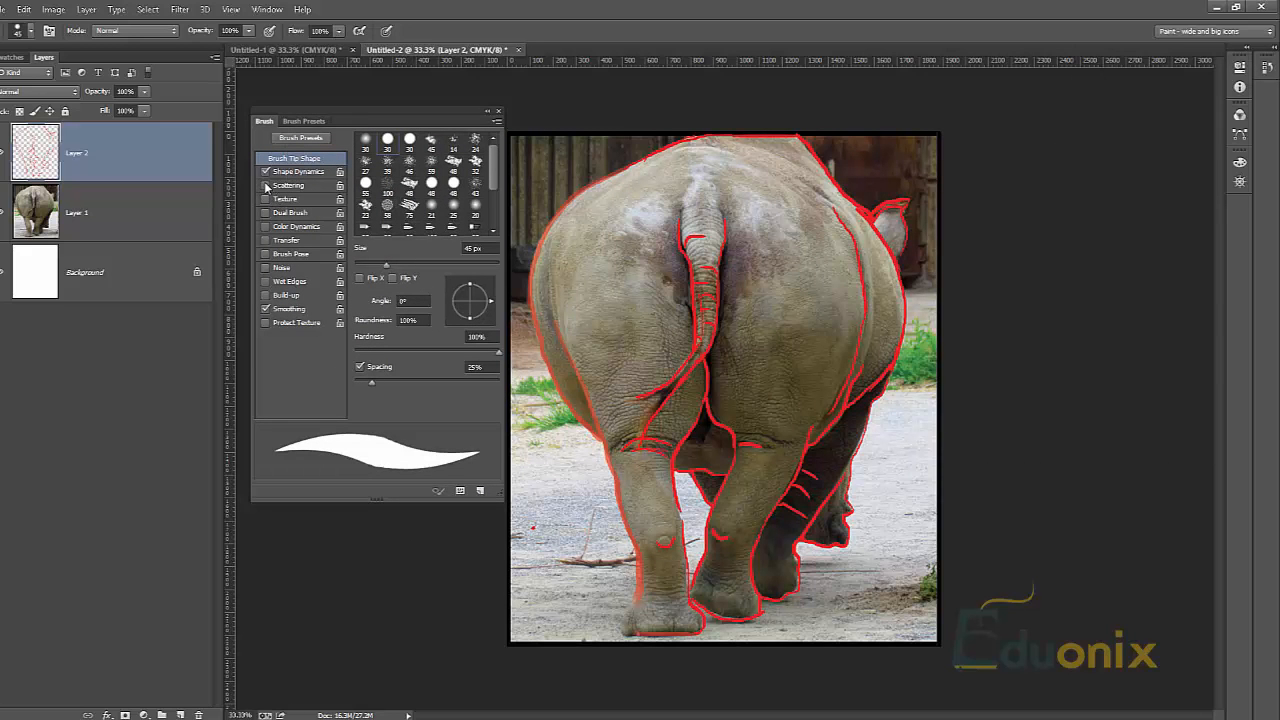
pyautogui.click(266, 186)
pyautogui.click(266, 186)
pyautogui.moveTo(495, 178)
pyautogui.mouseDown()
pyautogui.moveTo(480, 210)
pyautogui.moveTo(491, 185)
pyautogui.moveTo(479, 137)
pyautogui.moveTo(482, 204)
pyautogui.mouseUp()
pyautogui.click(409, 180)
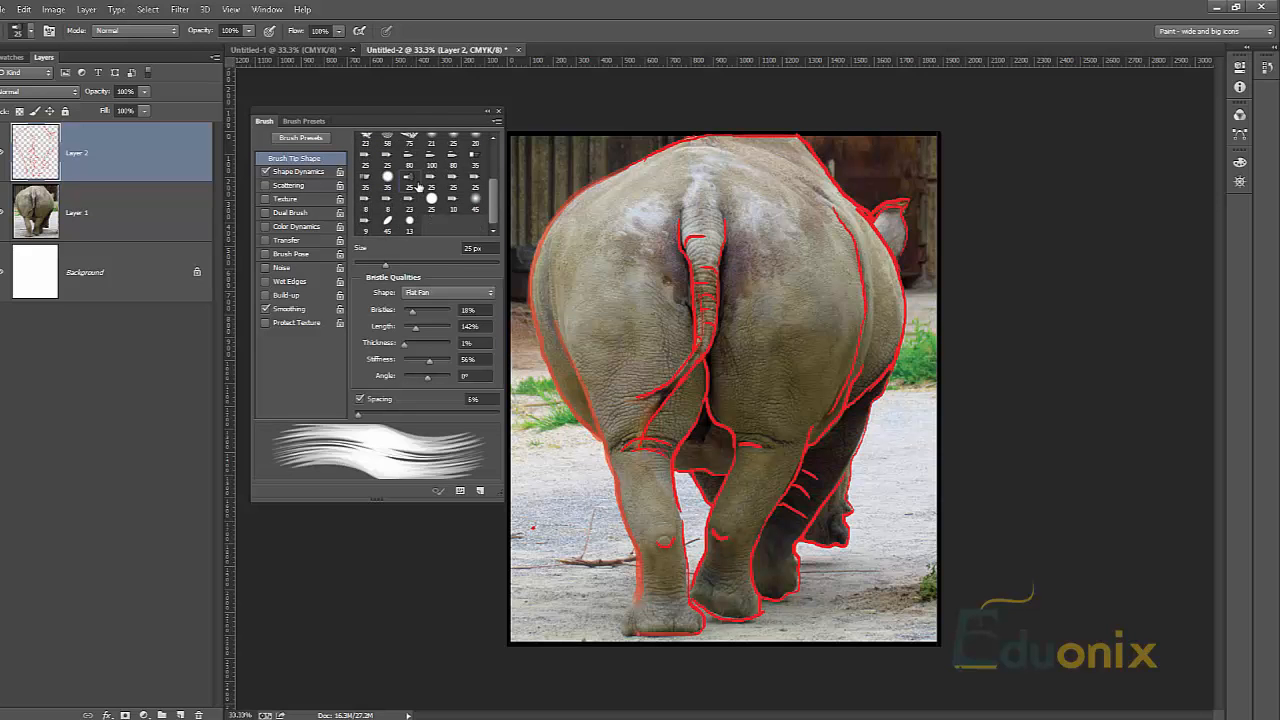
pyautogui.moveTo(421, 115); pyautogui.dragTo(419, 203)
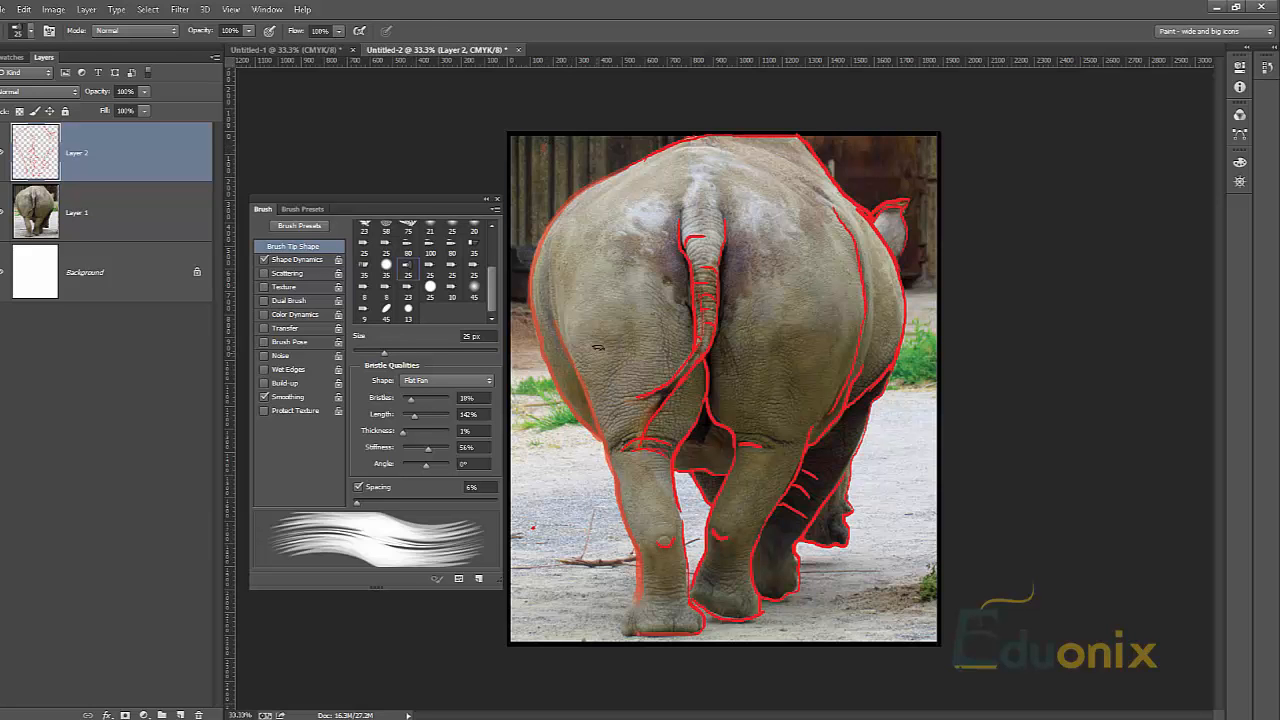
# Examine the Flat Fan brush's bristle cursor close up over the rhino's left flank
pyautogui.press('z')
pyautogui.moveTo(555, 246); pyautogui.dragTo(700, 330)
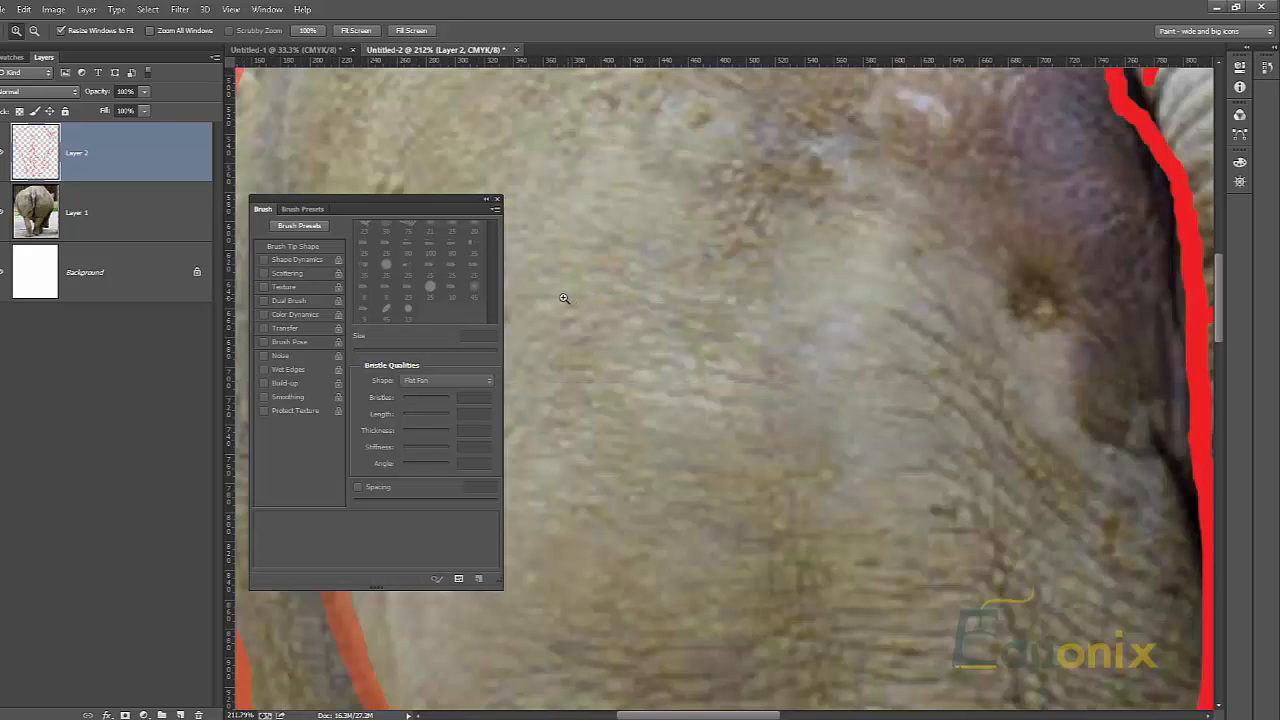
pyautogui.press('b')
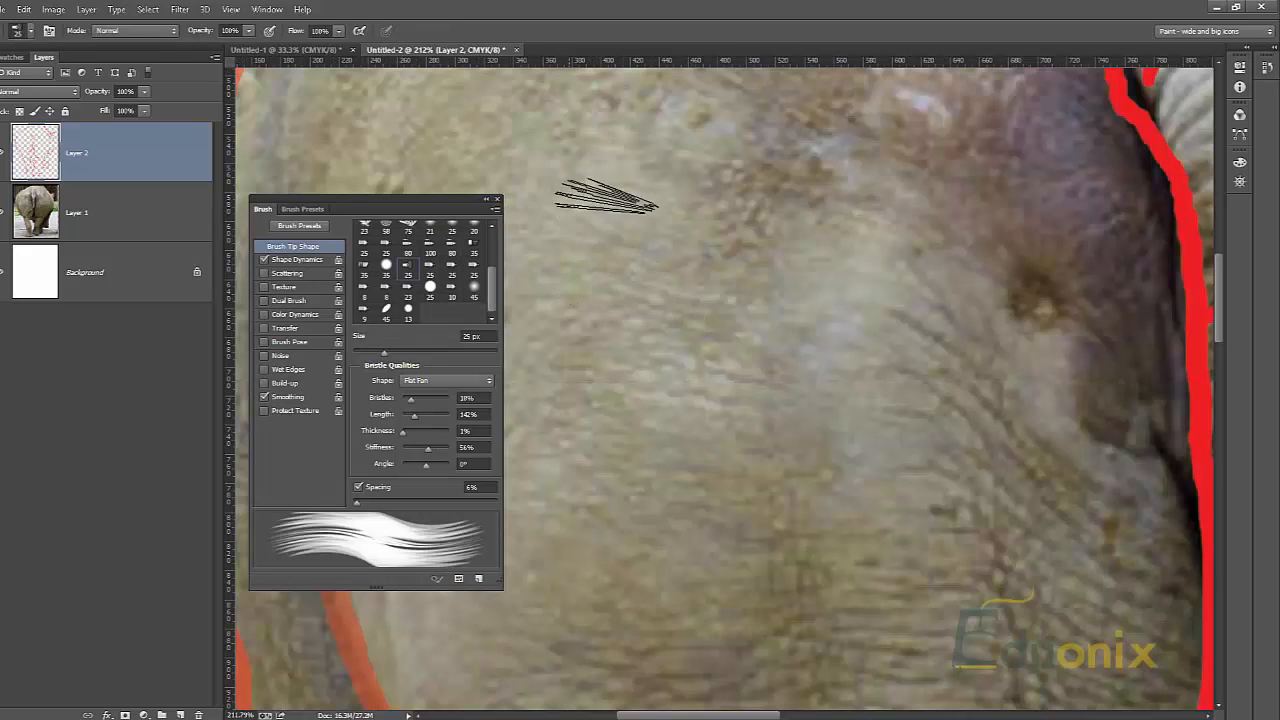
# Choose the 10 px Erodible Point tip for the brush
pyautogui.click(485, 202)
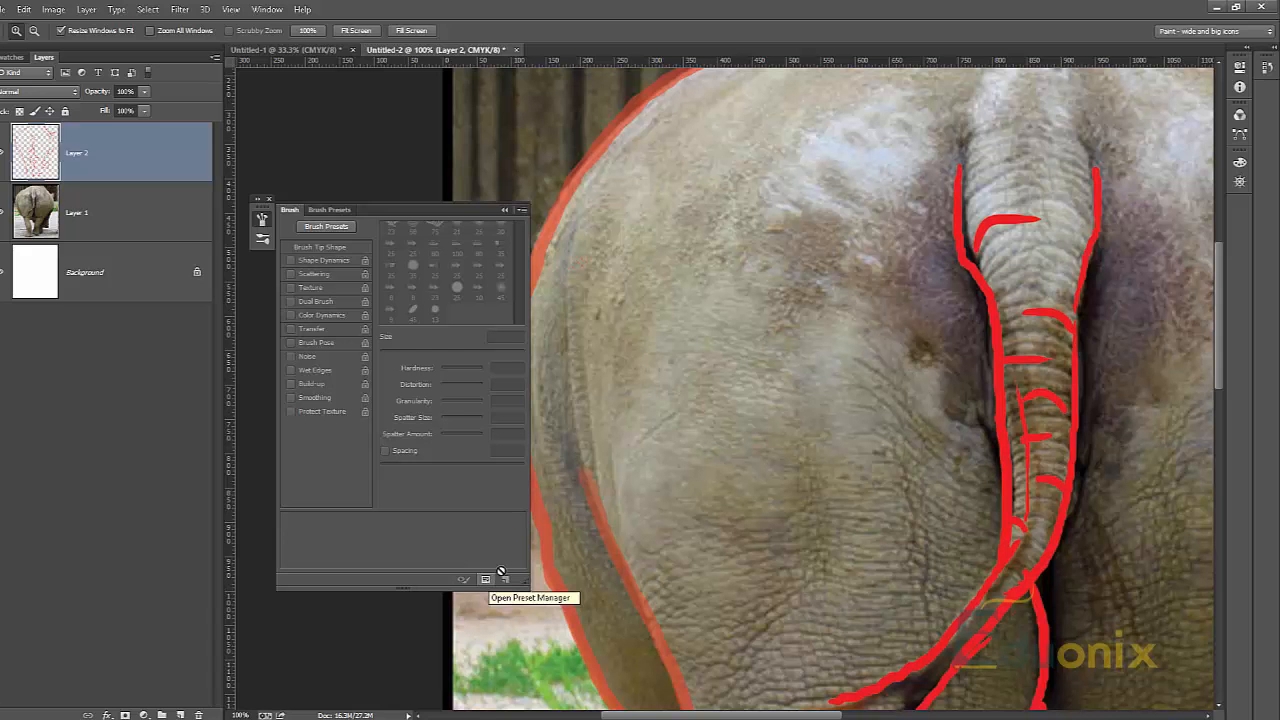
pyautogui.press('b')
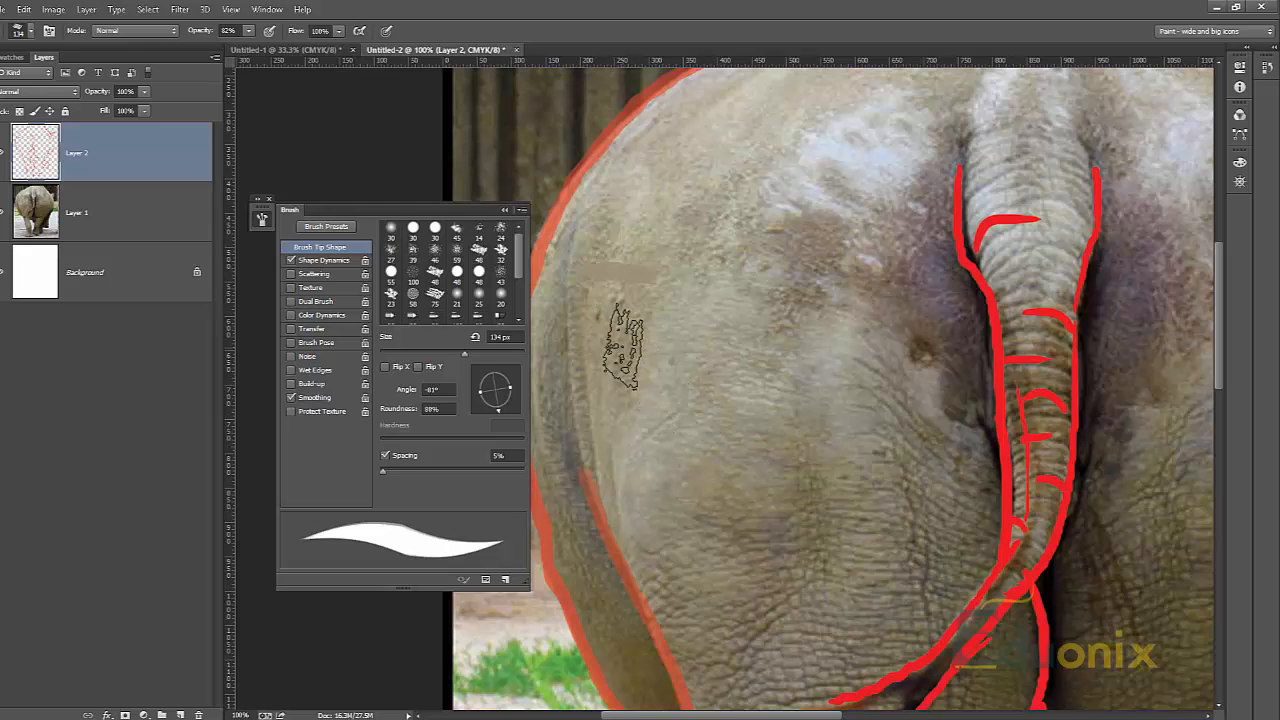
pyautogui.scroll(-1, 622, 346)
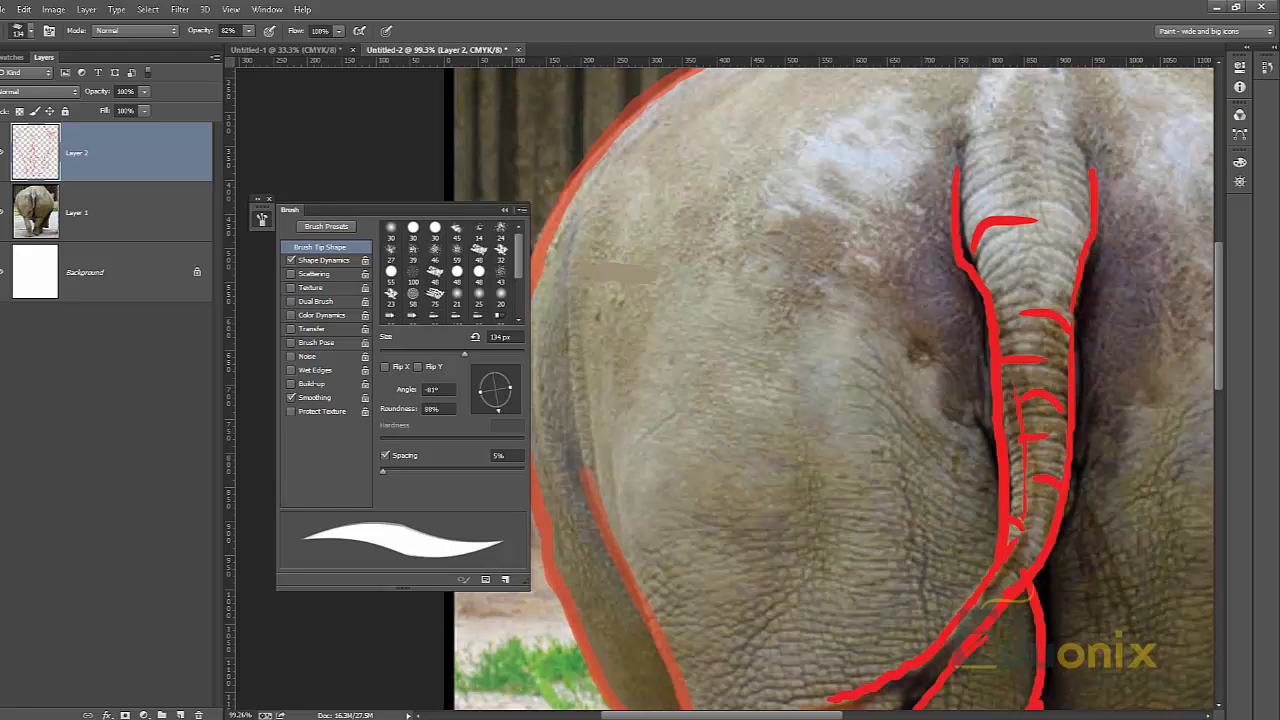
pyautogui.moveTo(519, 264); pyautogui.dragTo(519, 300)
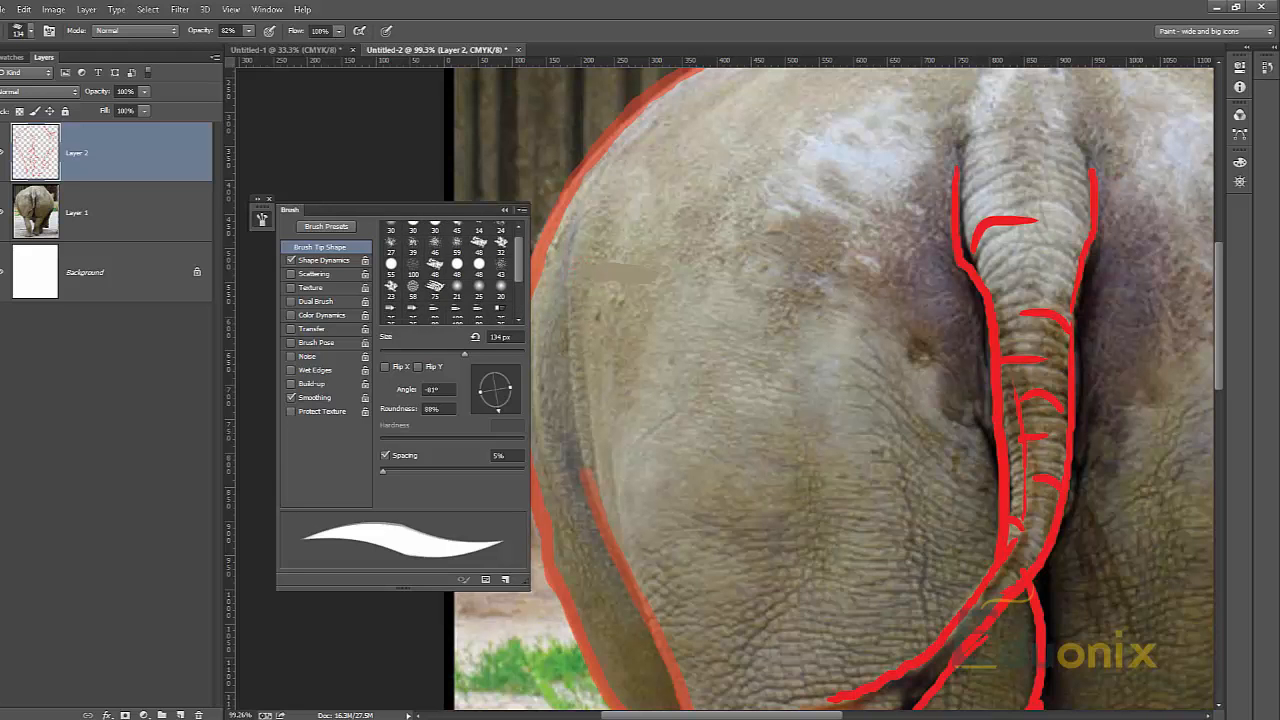
pyautogui.click(478, 290)
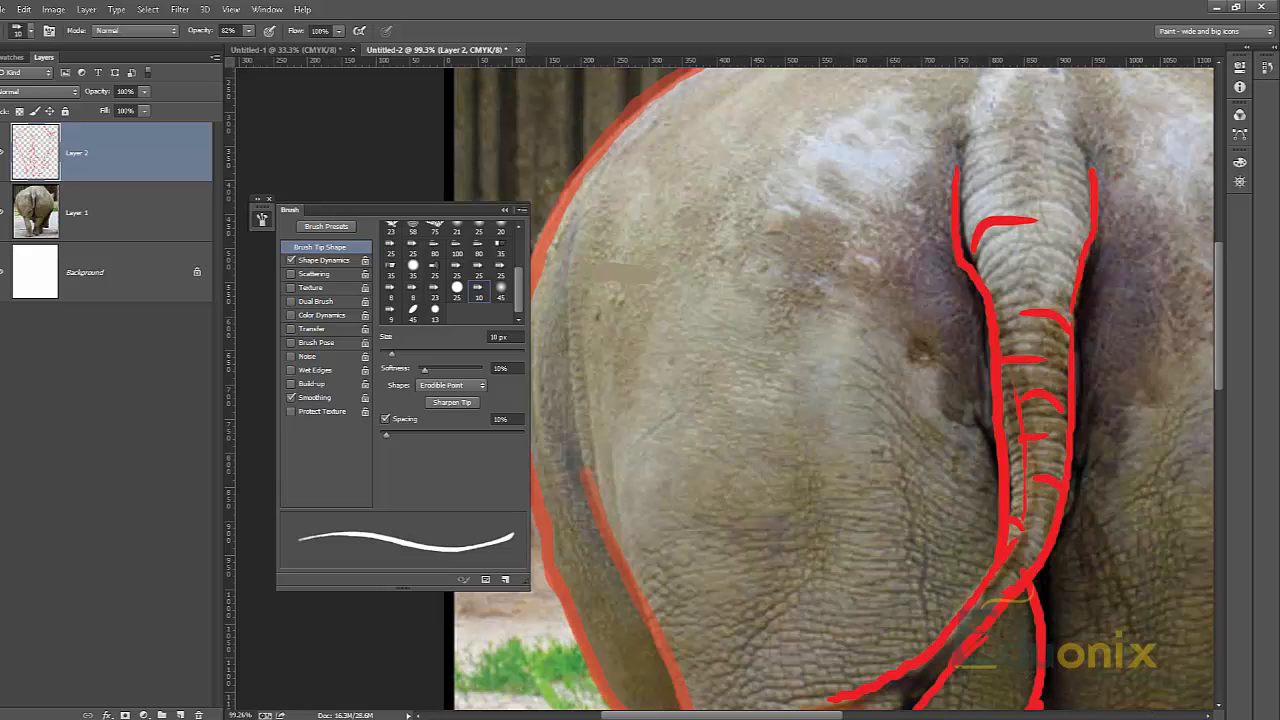
# Reopen Lazy Nezumi Pro with the speed pressure preset and paint zigzag test scribbles over the fence beside the rhino's back
pyautogui.click(1187, 713)
pyautogui.click(1181, 666)
pyautogui.rightClick(1181, 666)
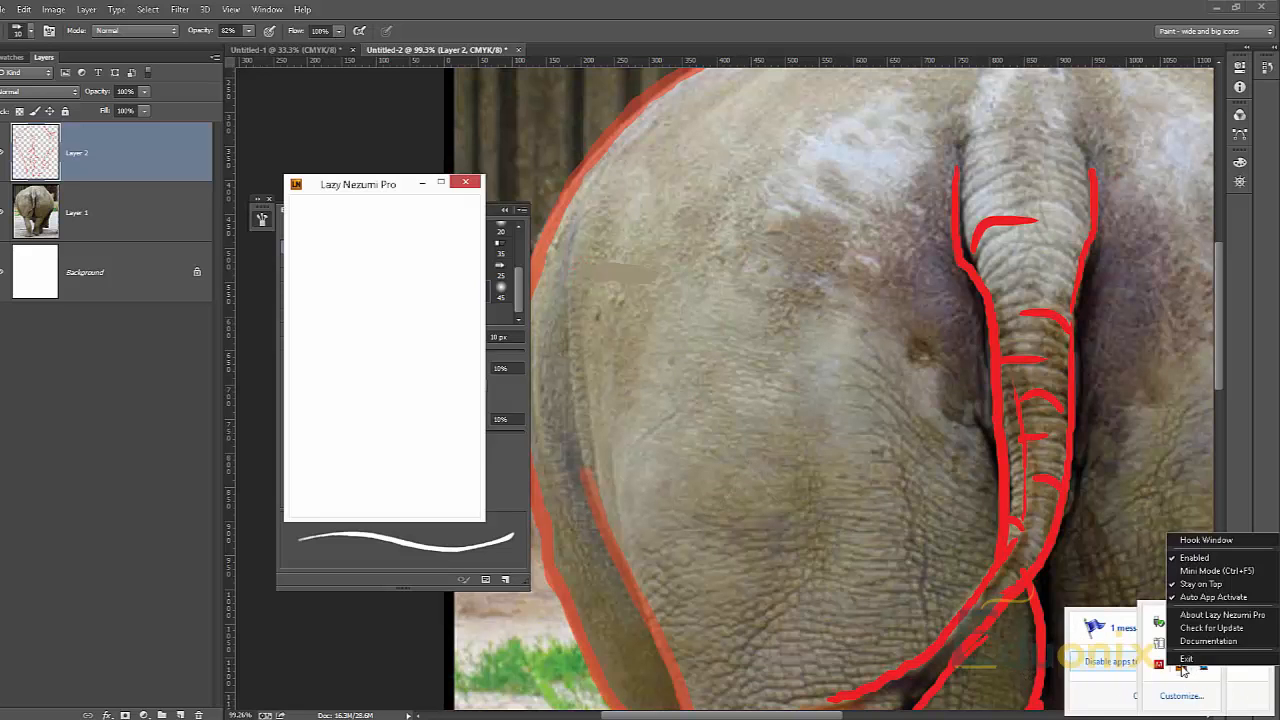
pyautogui.click(417, 239)
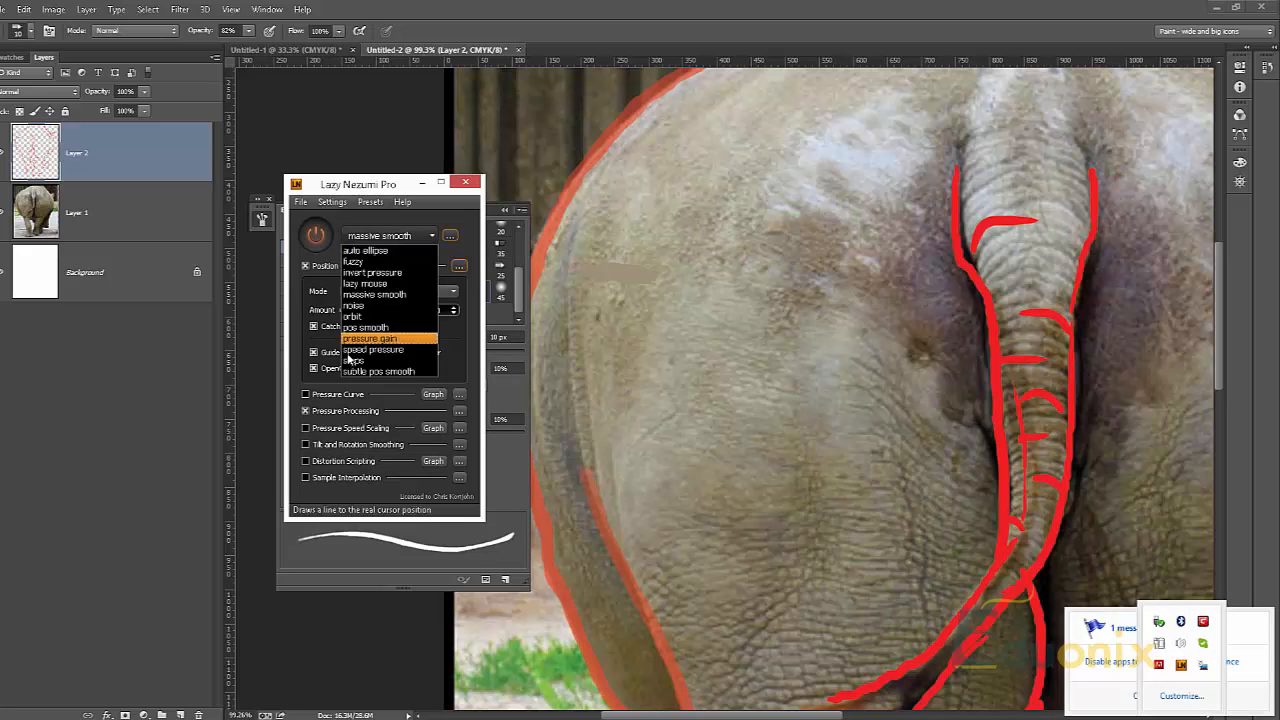
pyautogui.click(362, 350)
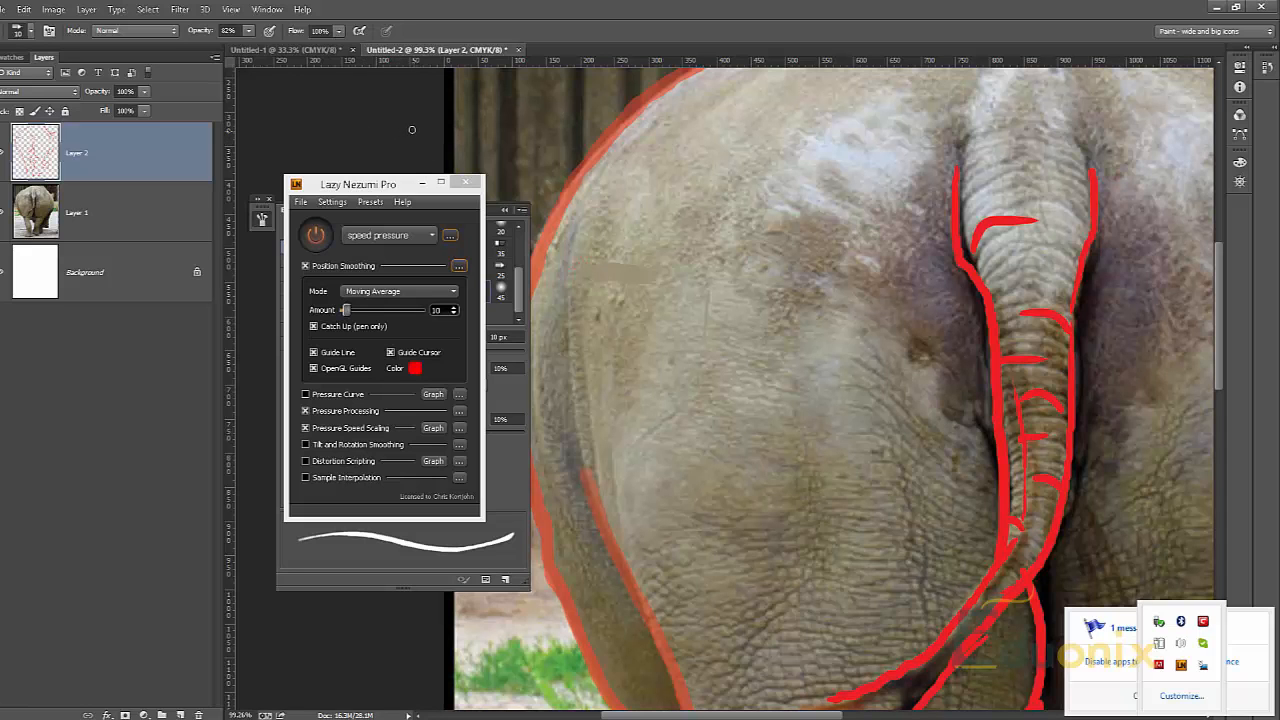
pyautogui.moveTo(446, 150)
pyautogui.mouseDown()
pyautogui.moveTo(548, 122)
pyautogui.moveTo(508, 128)
pyautogui.moveTo(548, 90)
pyautogui.moveTo(457, 96)
pyautogui.mouseUp()
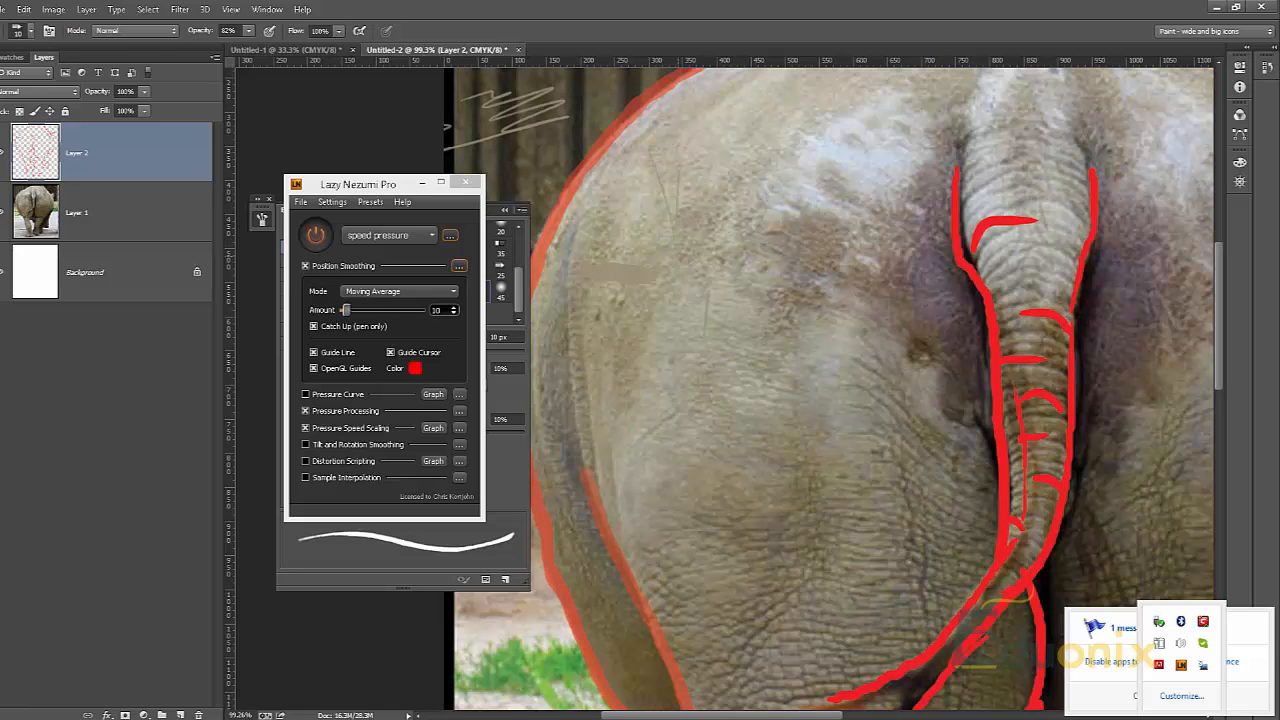
# Lock all of Layer 1 and make Layer 2 the active layer
pyautogui.click(90, 212)
pyautogui.click(65, 111)
pyautogui.click(90, 152)
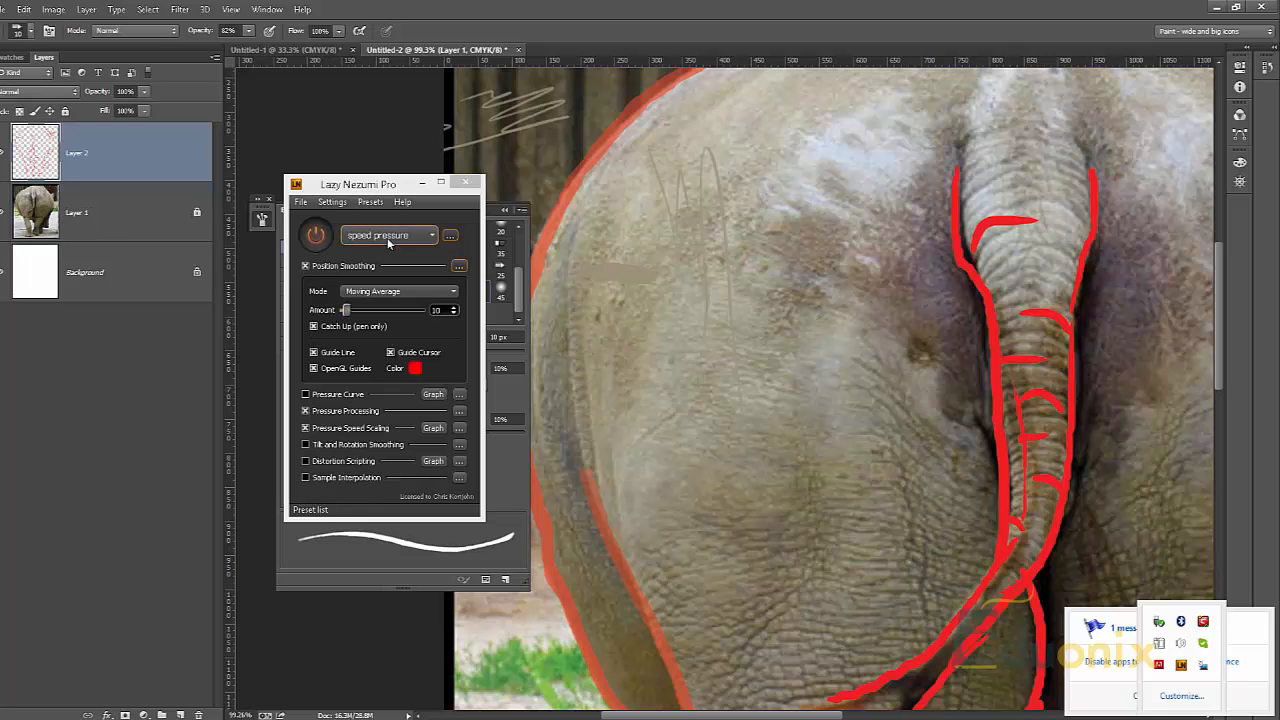
# Turn Lazy Nezumi Pro off and paint short, nearly vertical test strokes across the upper part of the rhino's left rump
pyautogui.click(318, 236)
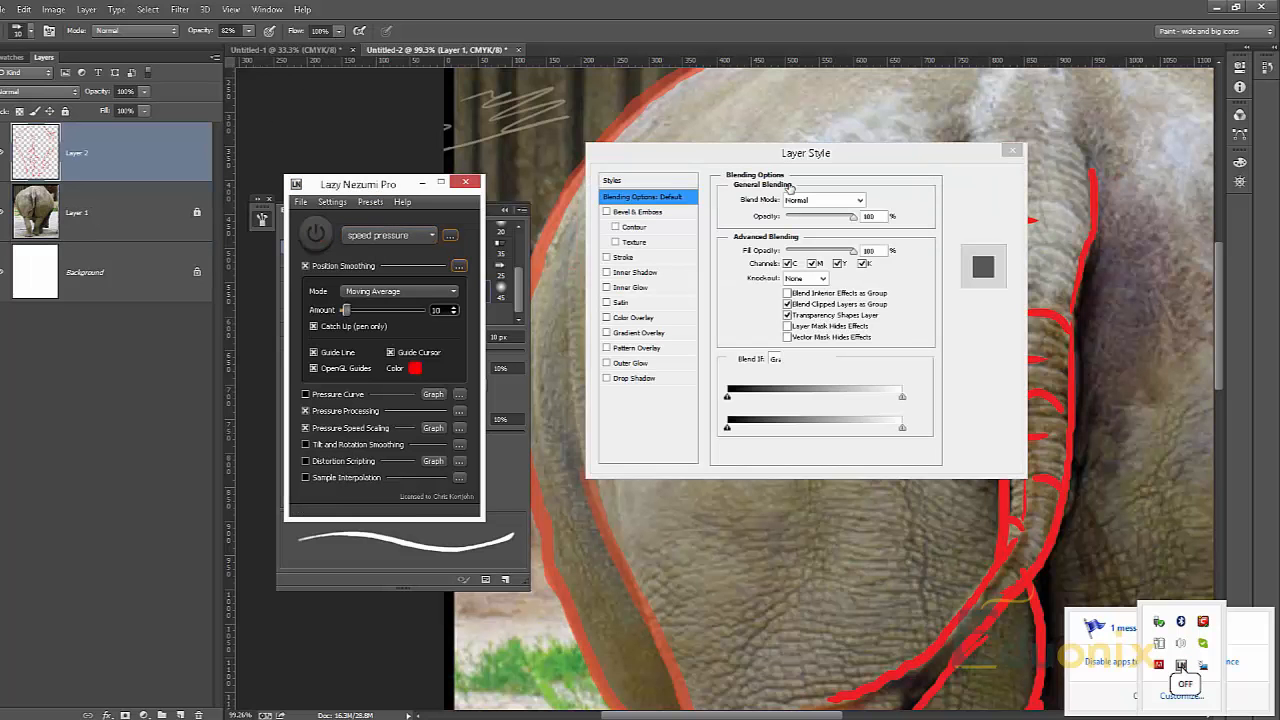
pyautogui.click(985, 180)
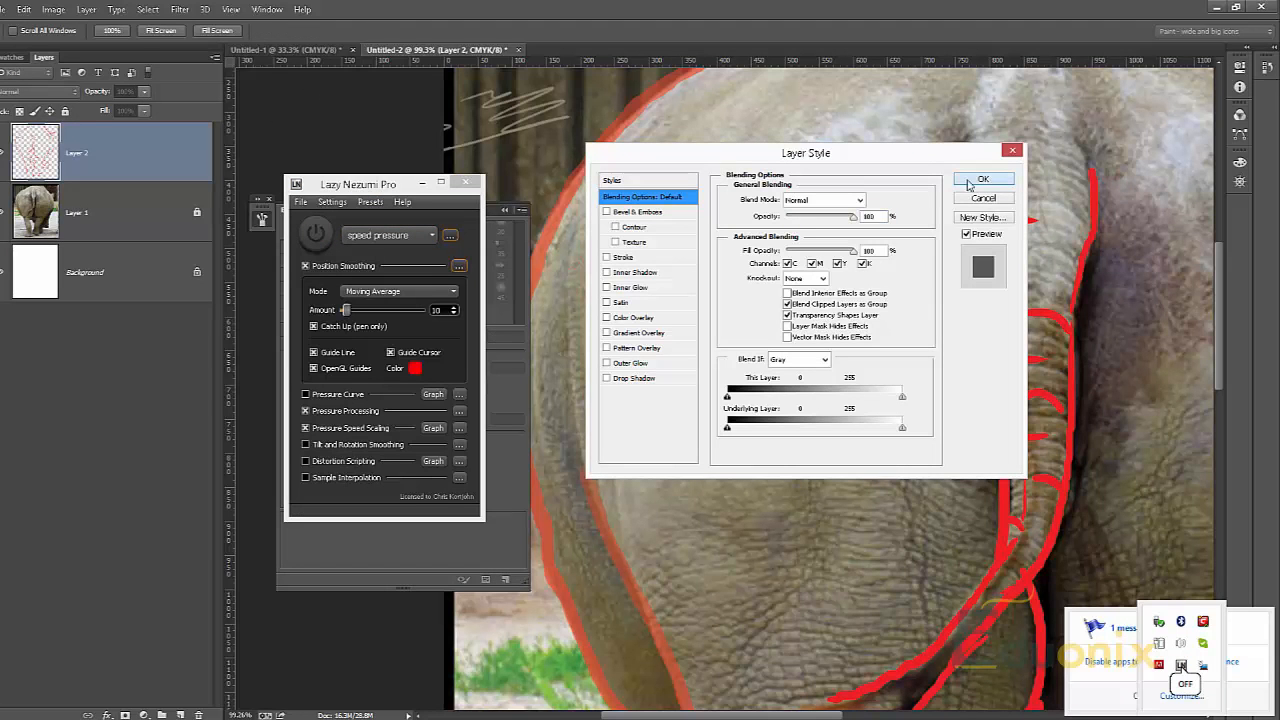
pyautogui.moveTo(784, 214)
pyautogui.mouseDown()
pyautogui.moveTo(790, 145)
pyautogui.moveTo(800, 204)
pyautogui.moveTo(806, 162)
pyautogui.mouseUp()
pyautogui.moveTo(823, 86)
pyautogui.mouseDown()
pyautogui.moveTo(822, 208)
pyautogui.moveTo(835, 58)
pyautogui.moveTo(834, 210)
pyautogui.mouseUp()
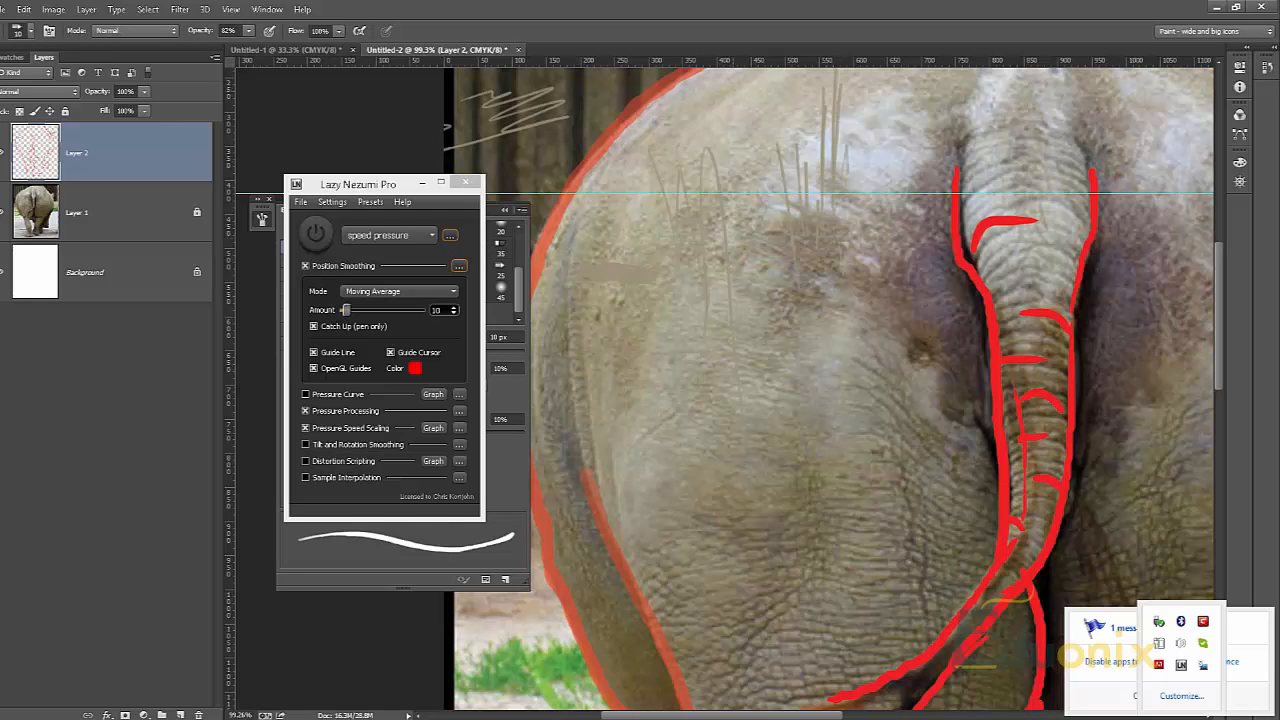
pyautogui.moveTo(726, 100); pyautogui.dragTo(753, 206)
pyautogui.moveTo(751, 112); pyautogui.dragTo(779, 216)
pyautogui.moveTo(770, 112); pyautogui.dragTo(784, 214)
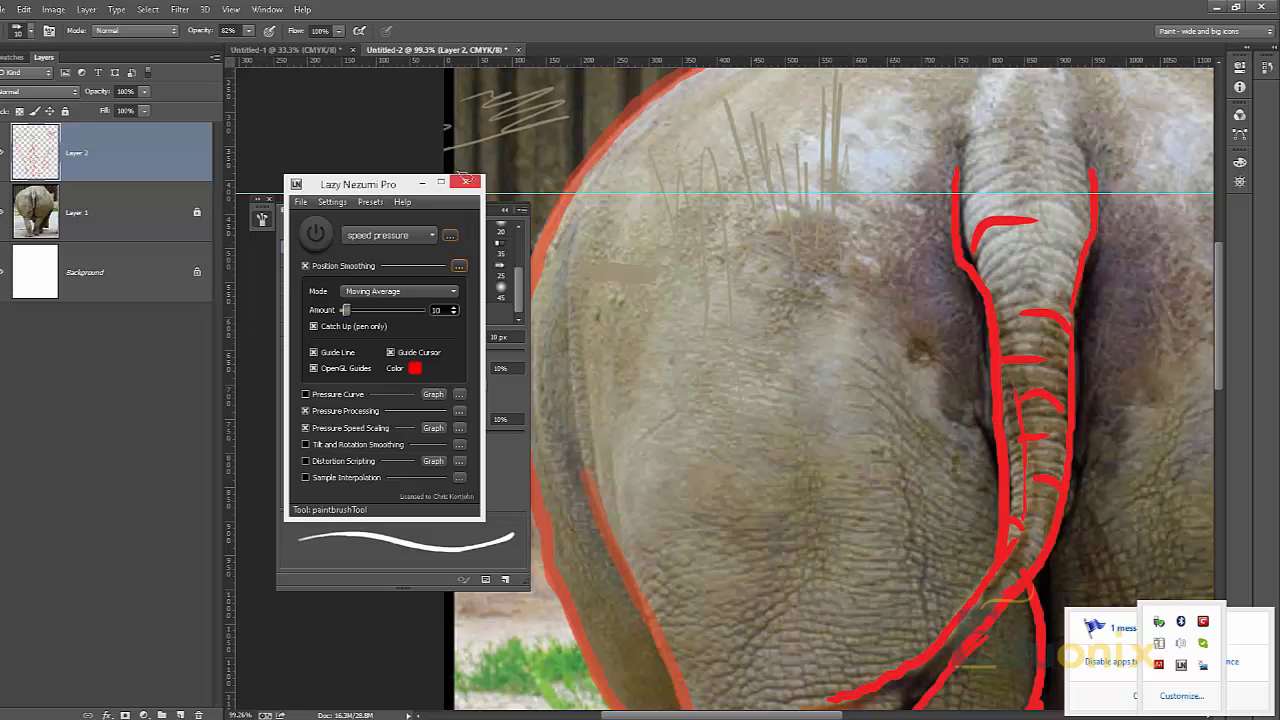
# Minimize Lazy Nezumi Pro, choose the 45 px hard elliptical brush tip and increase its roundness to a nearly circular shape
pyautogui.click(422, 185)
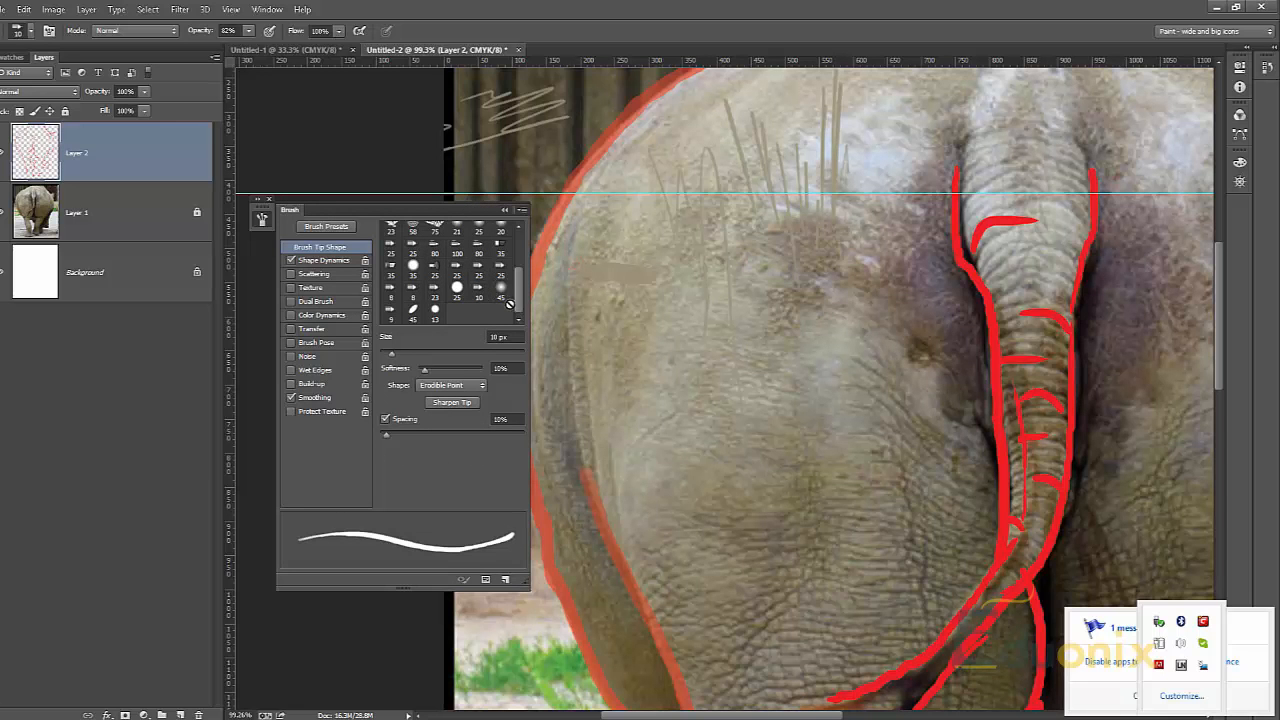
pyautogui.click(501, 289)
pyautogui.scroll(5, 516, 300)
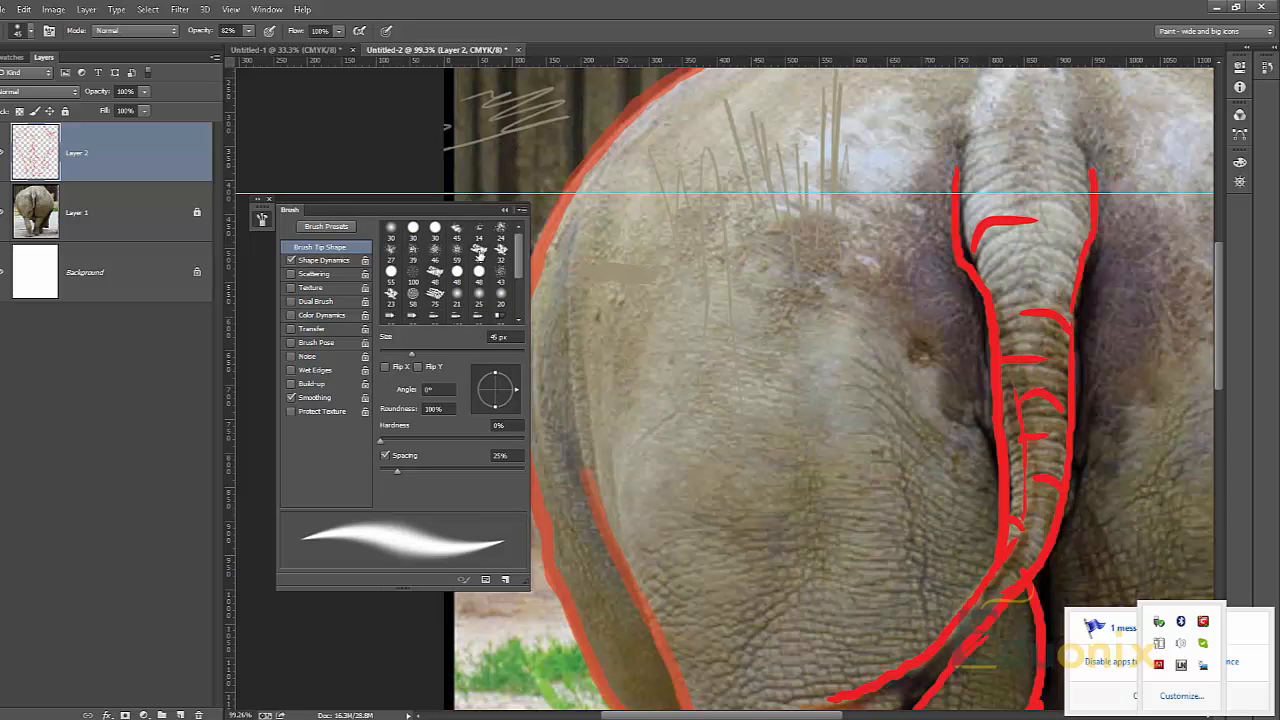
pyautogui.click(479, 250)
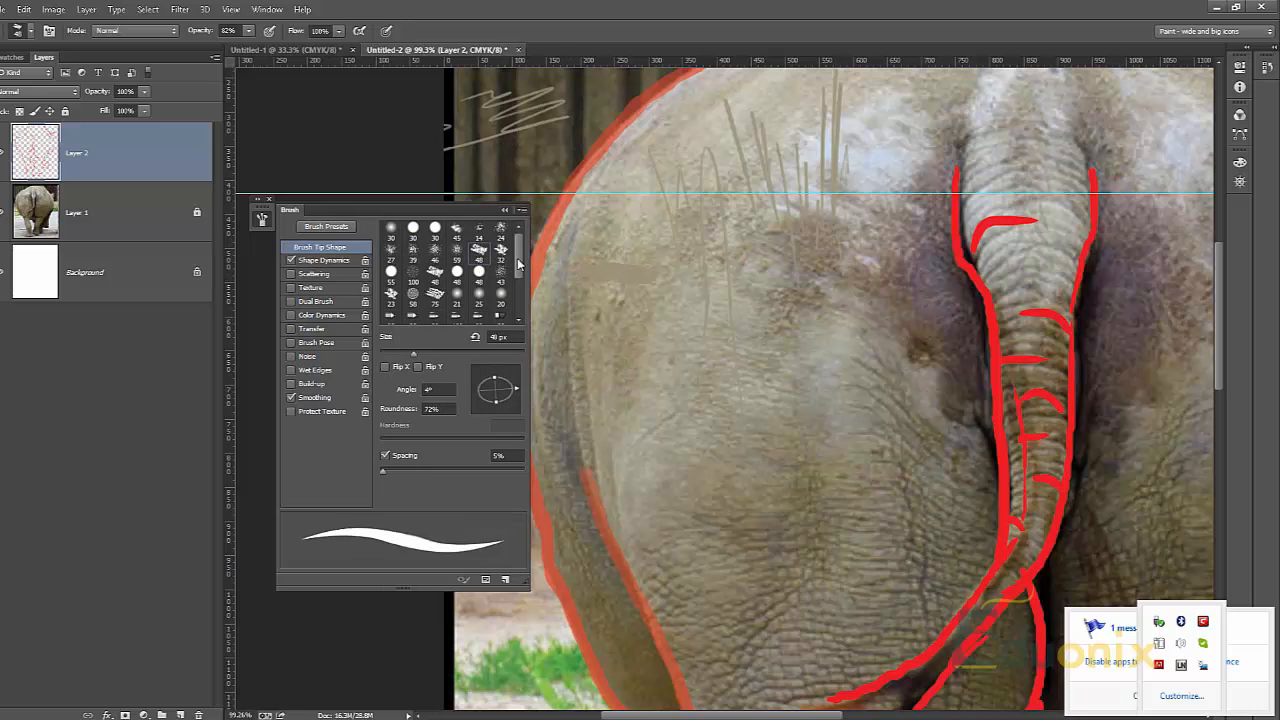
pyautogui.moveTo(517, 262); pyautogui.dragTo(519, 308)
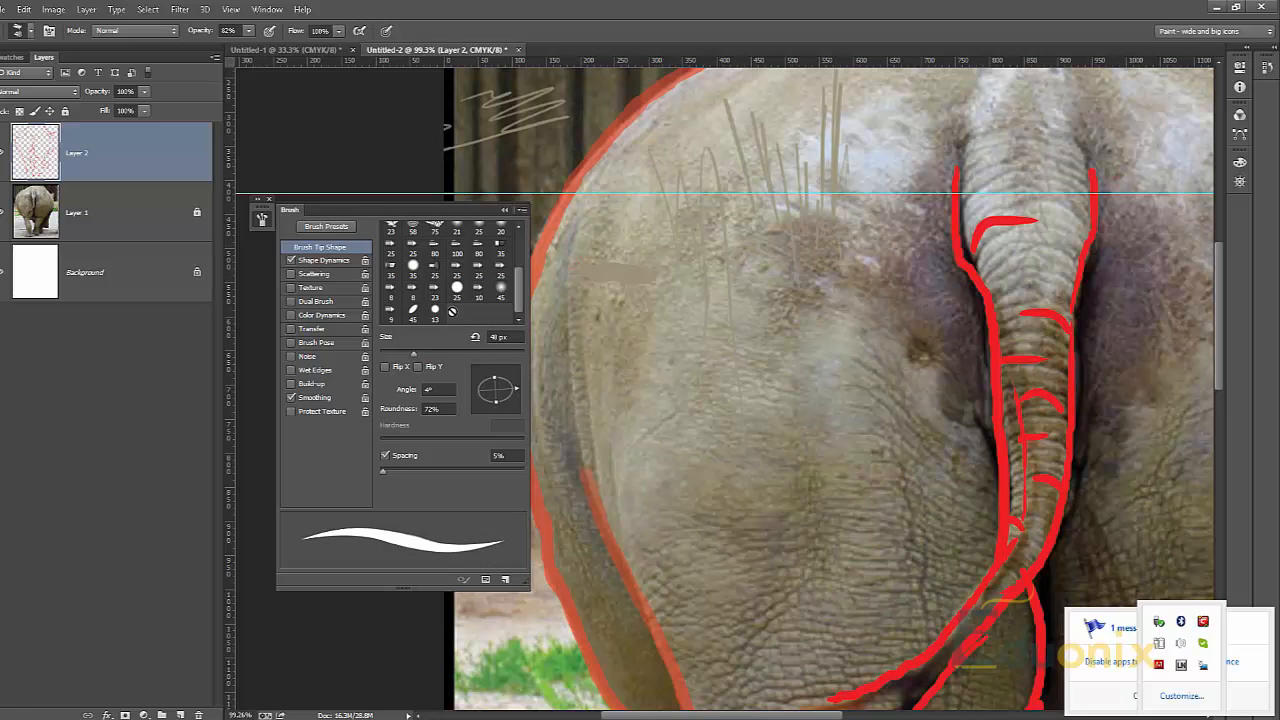
pyautogui.click(415, 313)
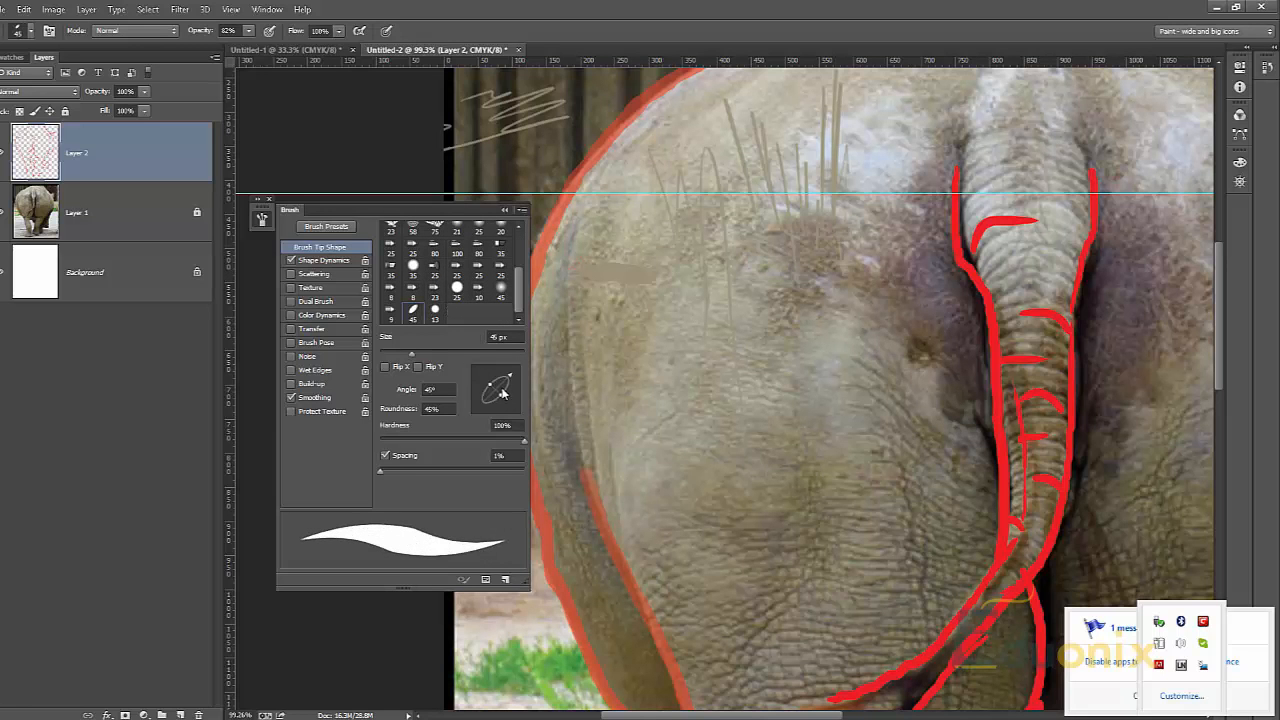
pyautogui.moveTo(502, 397); pyautogui.dragTo(505, 401)
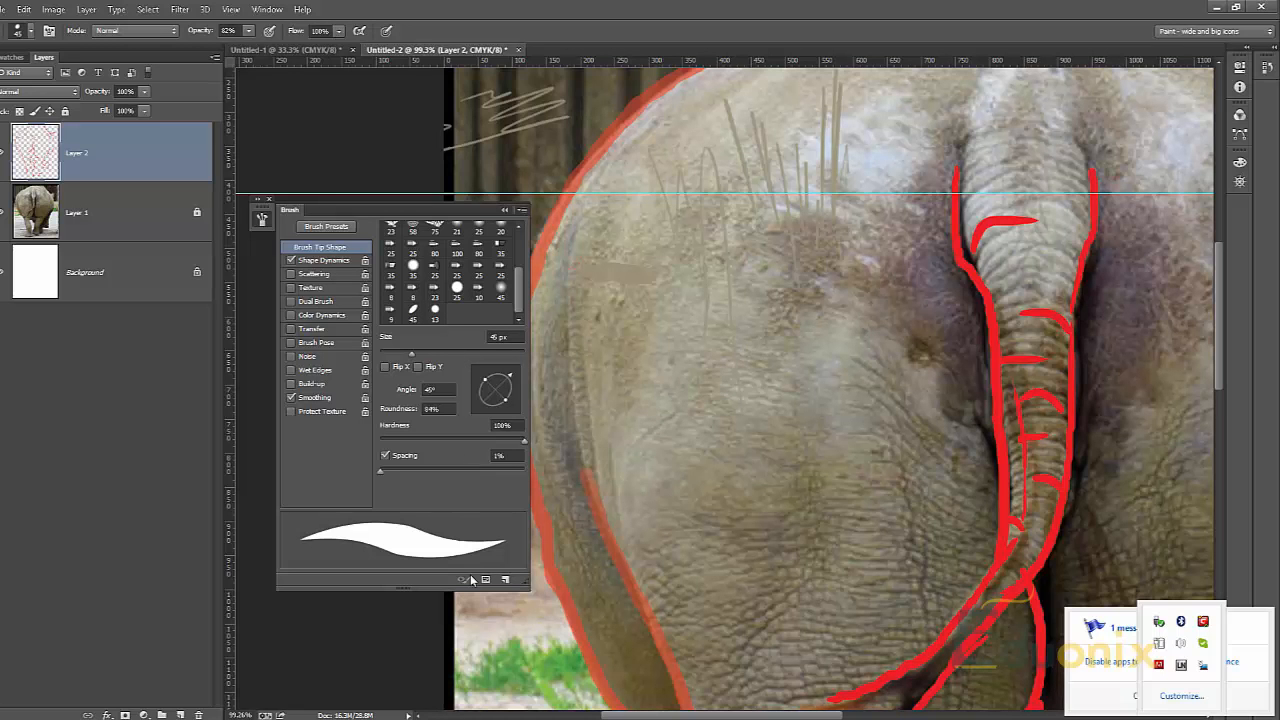
# Open the new brush preset naming dialog, cancel it, and display the brush's Shape Dynamics settings
pyautogui.click(505, 580)
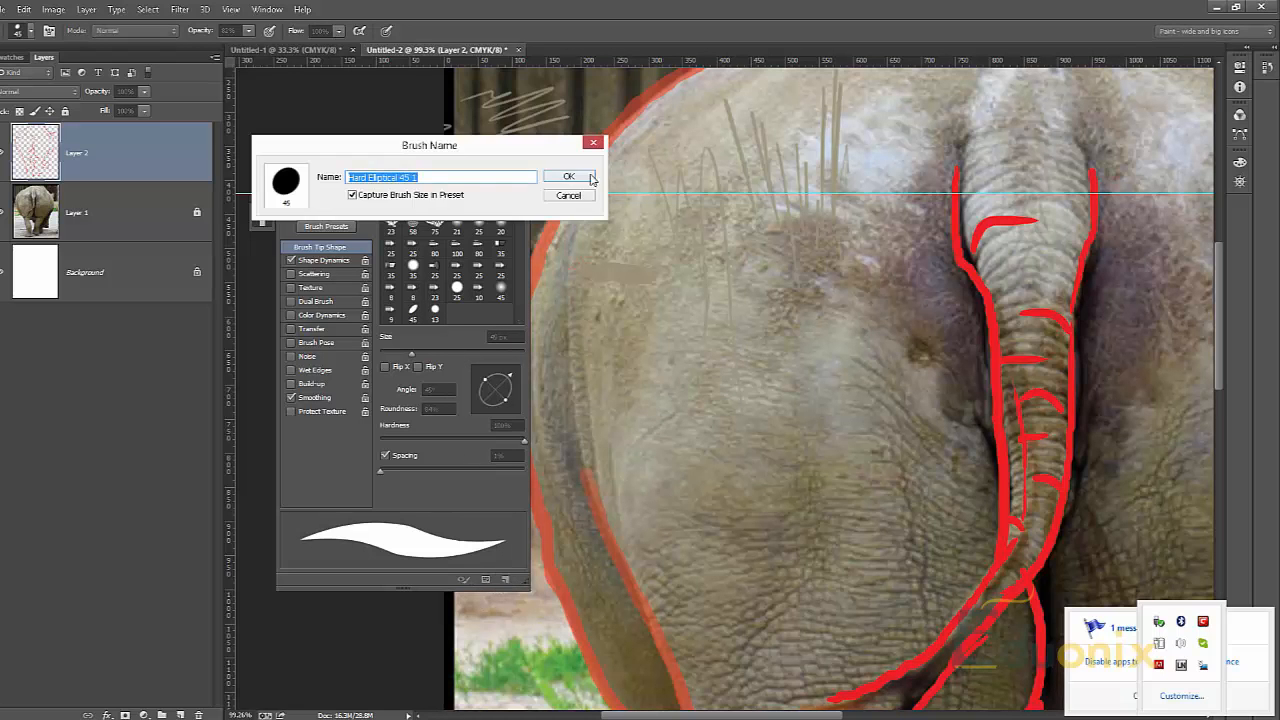
pyautogui.click(566, 196)
pyautogui.click(321, 261)
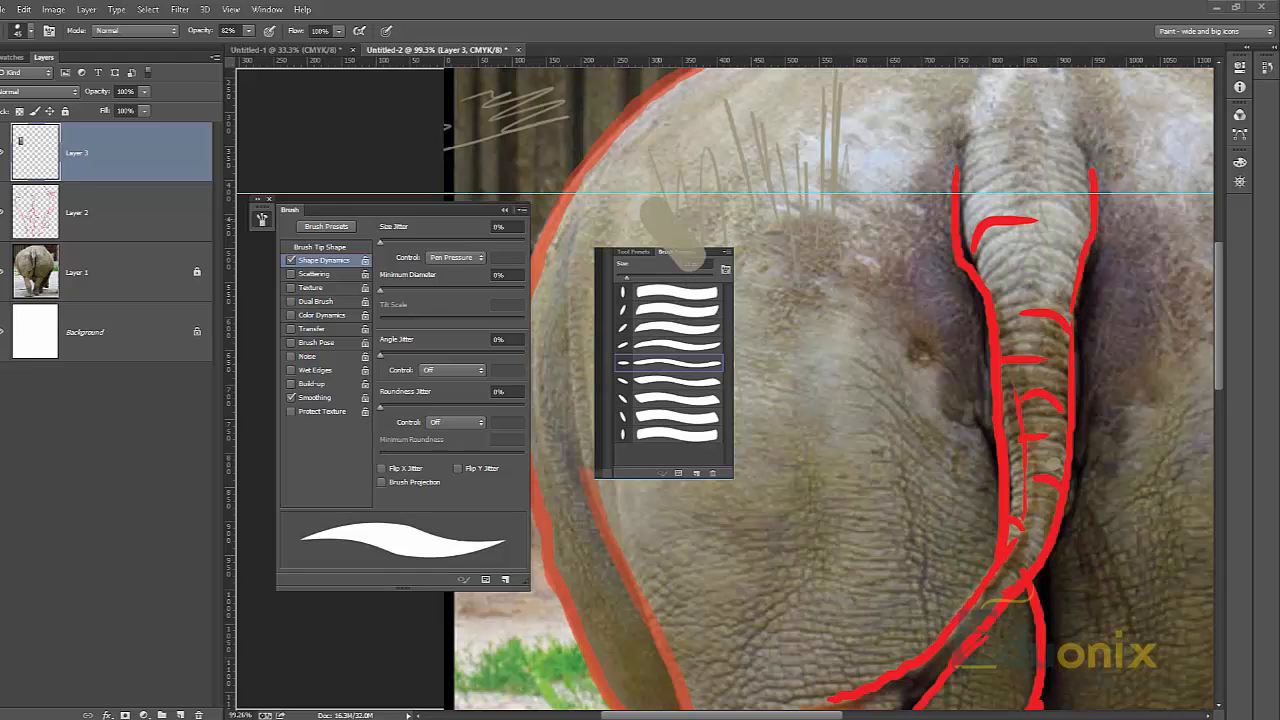
# Undo the last brush stroke over the canvas and hide Layer 3
pyautogui.hotkey('ctrl', 'z')
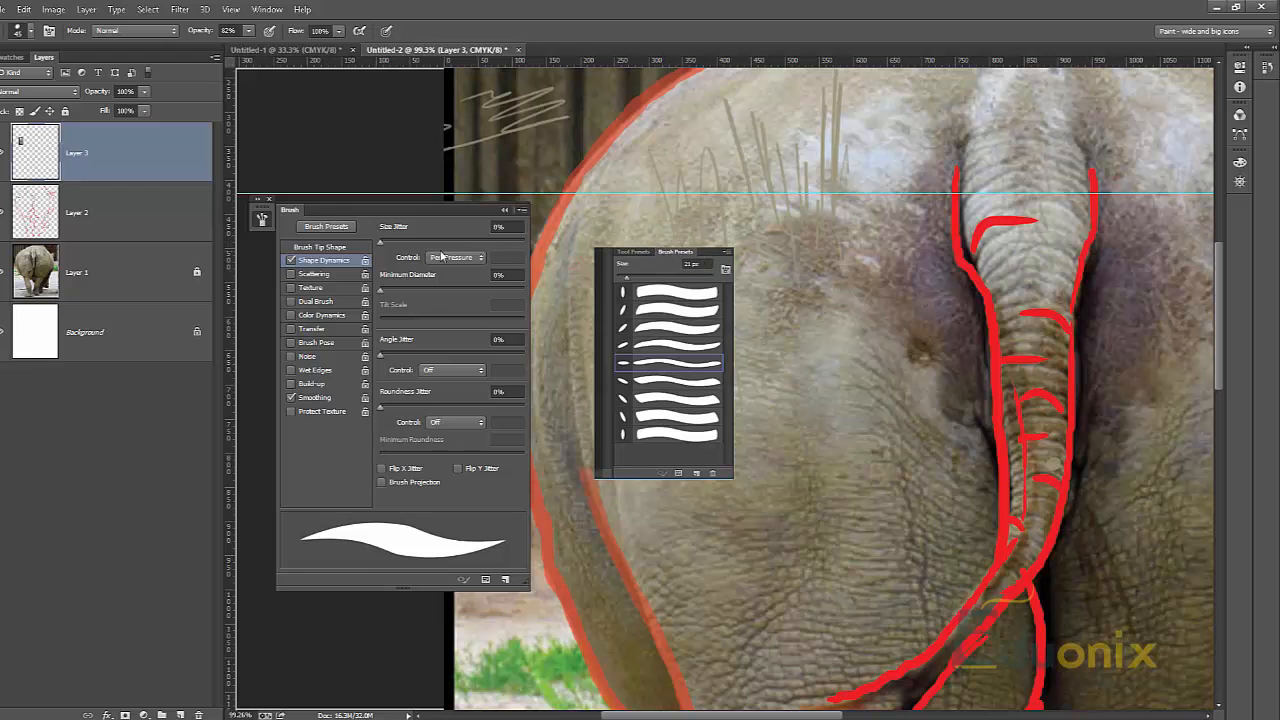
pyautogui.click(2, 152)
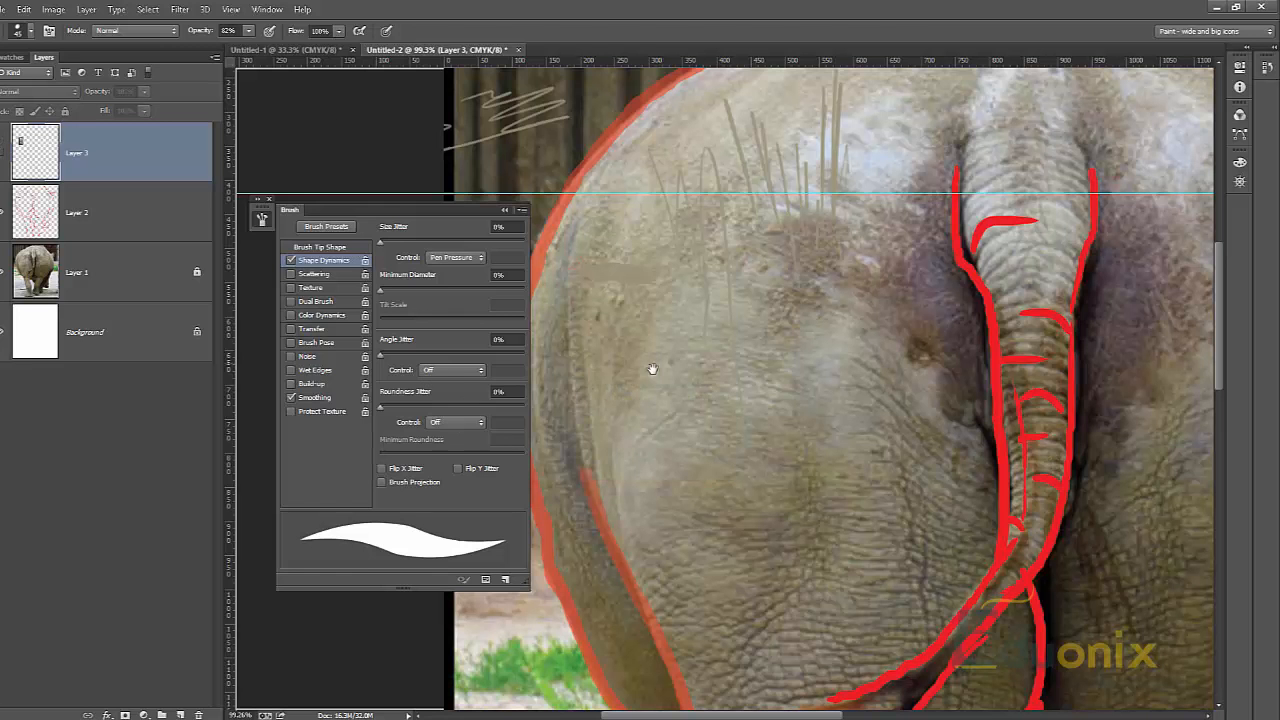
pyautogui.moveTo(655, 366); pyautogui.dragTo(707, 294)
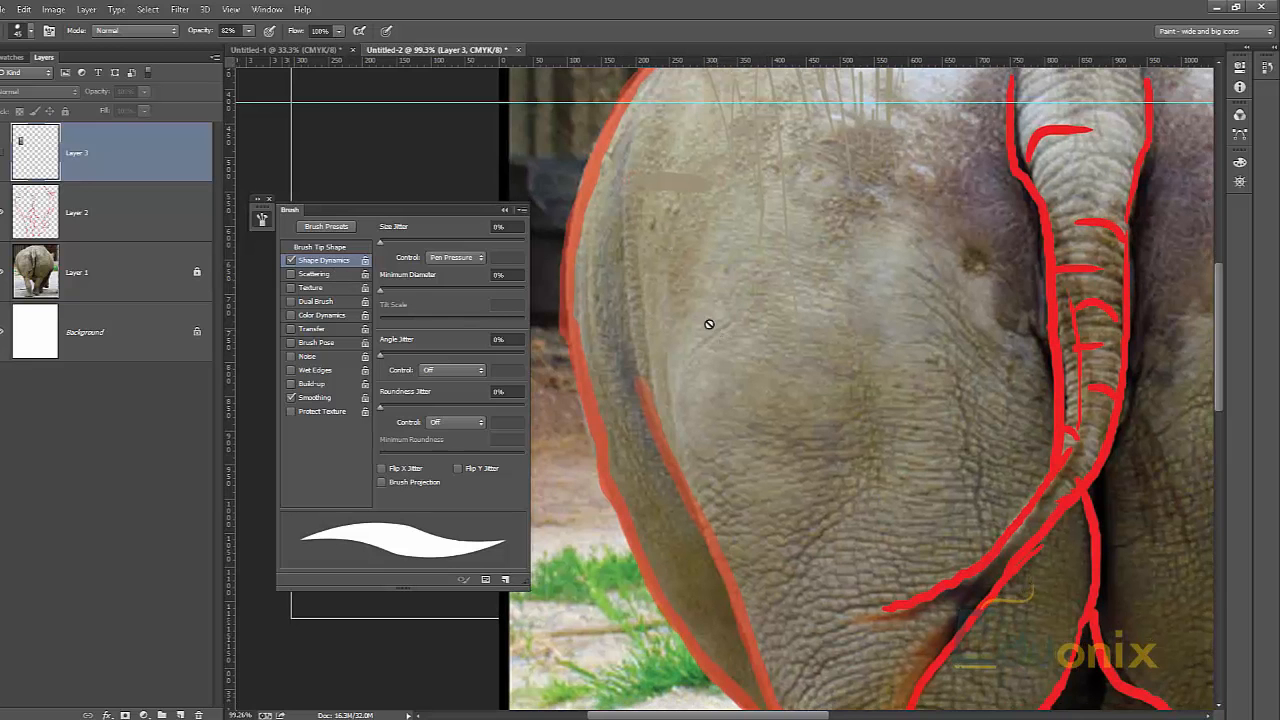
# Enable Transfer for the brush and set the minimum opacity to about 63% under pen pressure control
pyautogui.click(291, 328)
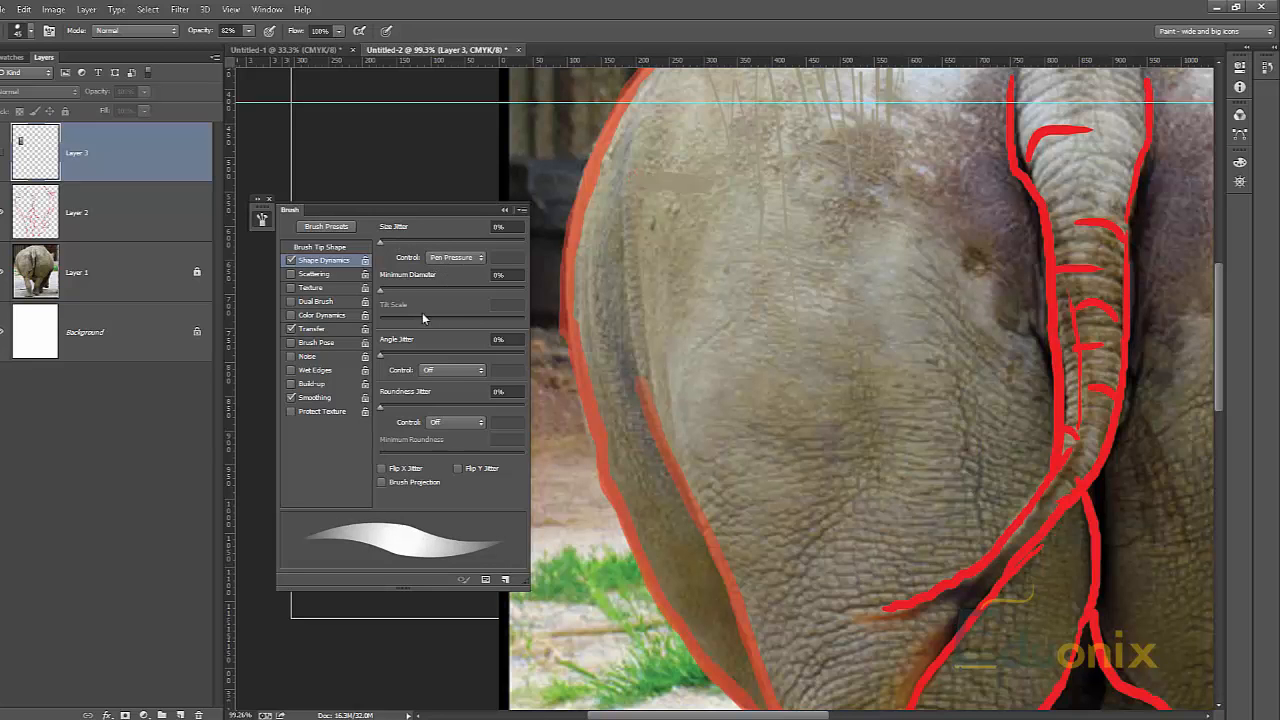
pyautogui.click(446, 372)
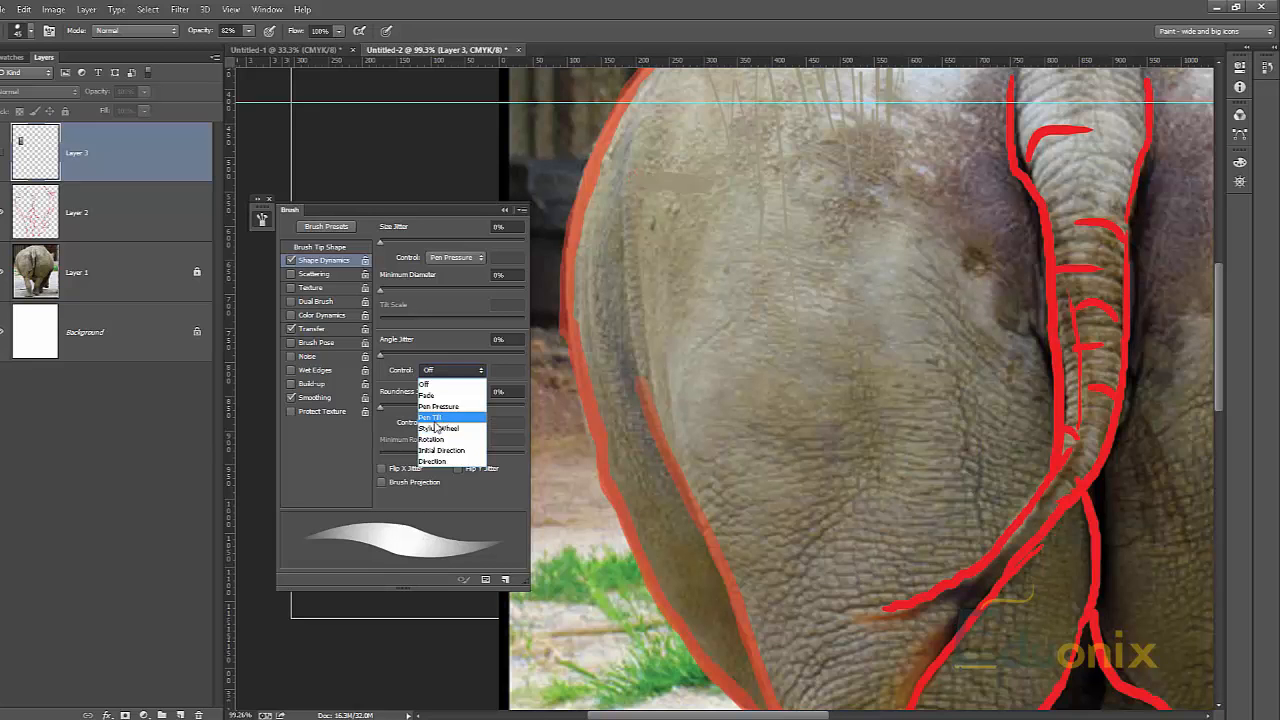
pyautogui.click(334, 455)
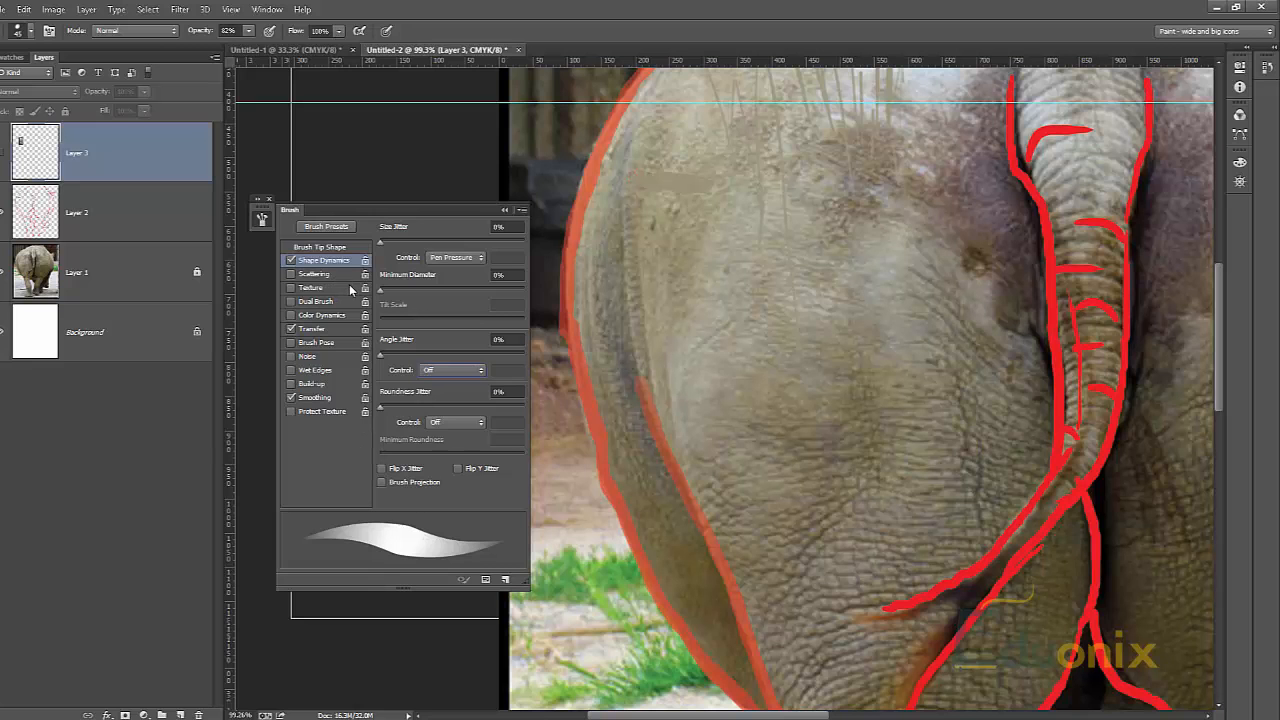
pyautogui.click(312, 328)
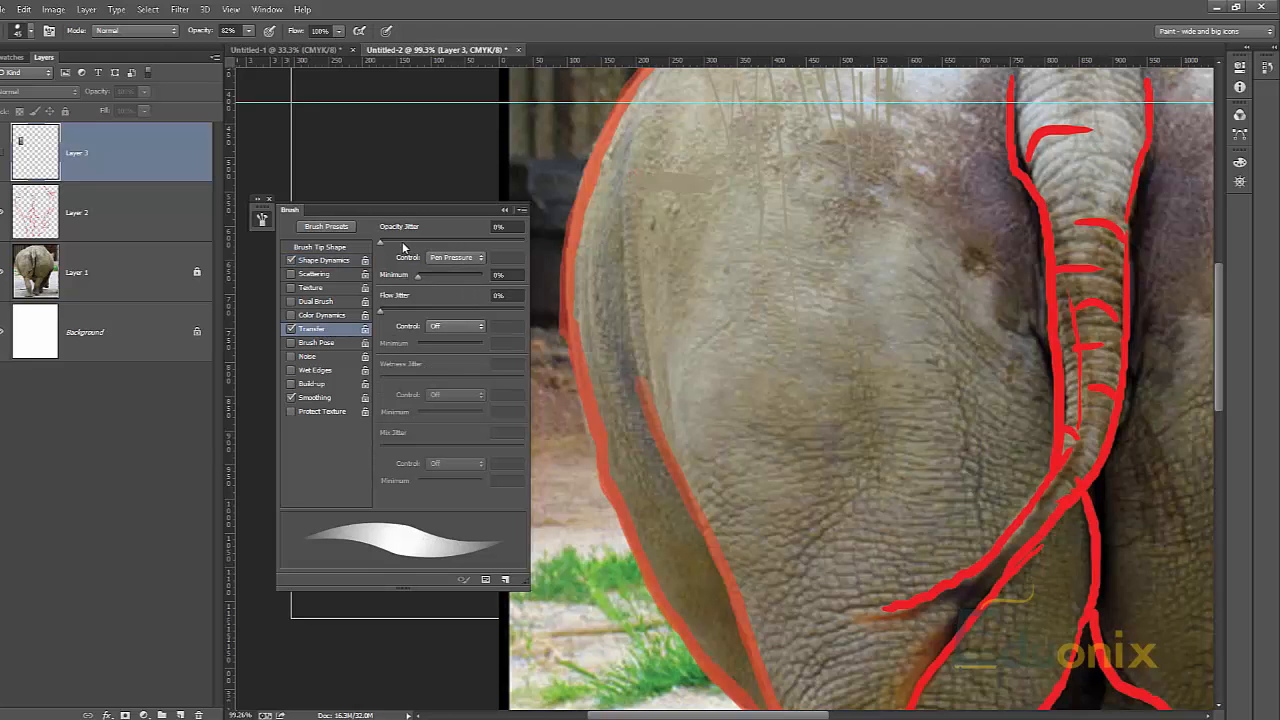
pyautogui.moveTo(418, 276); pyautogui.dragTo(455, 276)
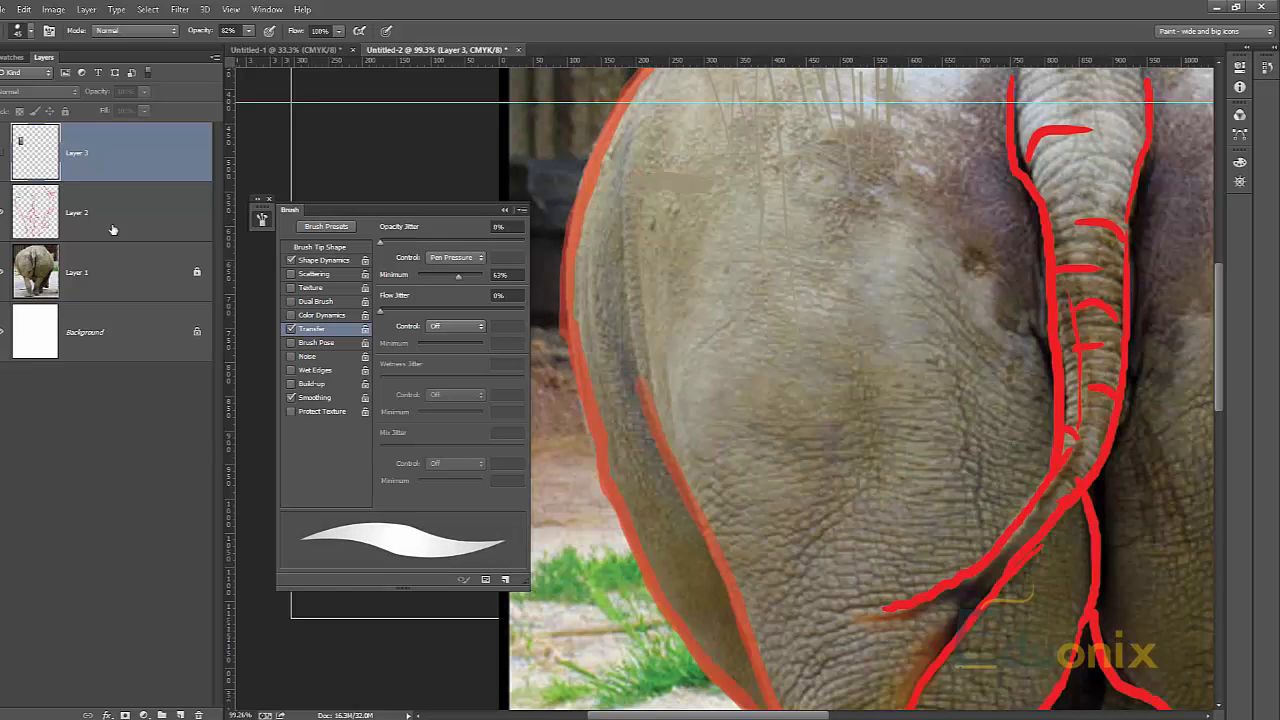
# Review the brush's Shape Dynamics and reduce the brush tip size to 4 px
pyautogui.click(321, 262)
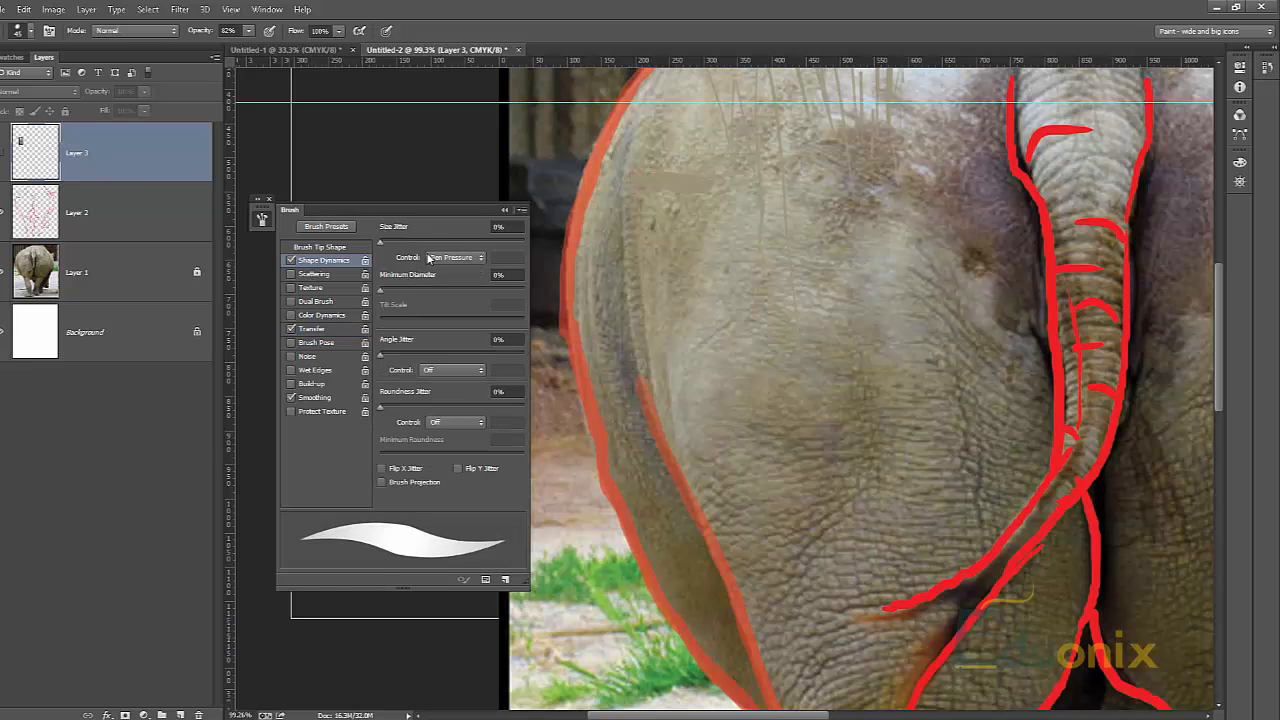
pyautogui.click(340, 247)
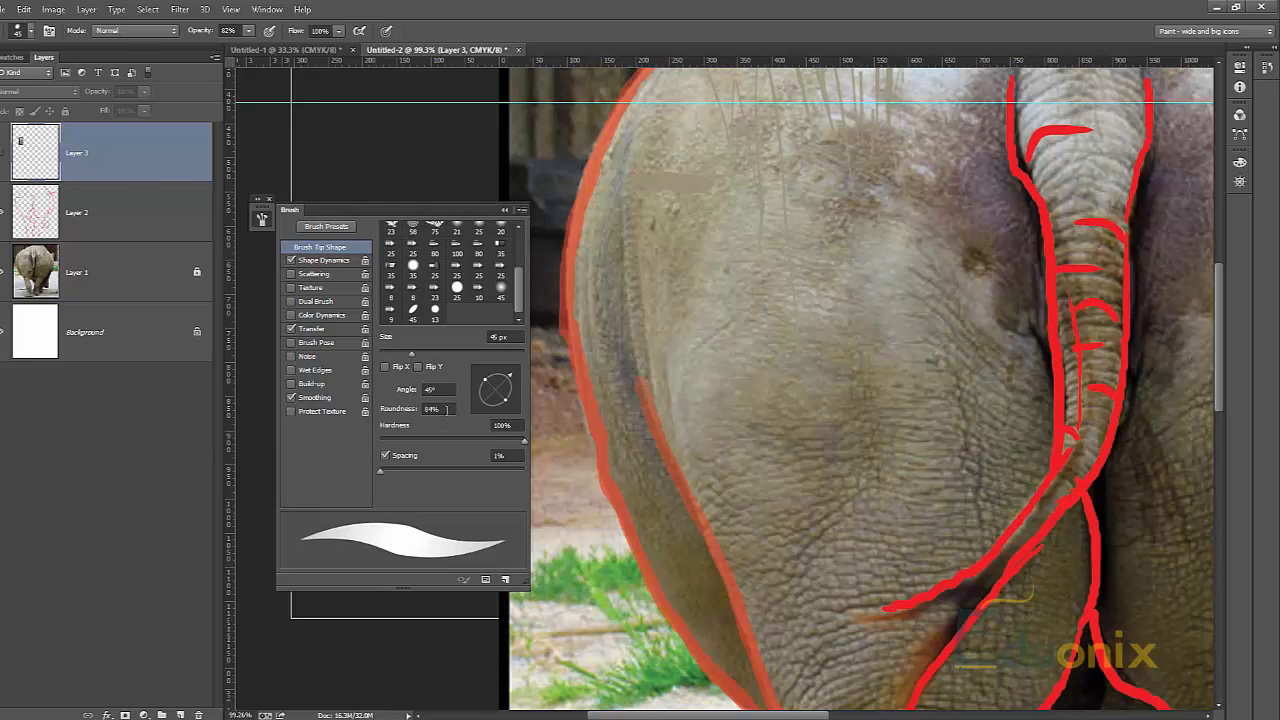
pyautogui.click(386, 354)
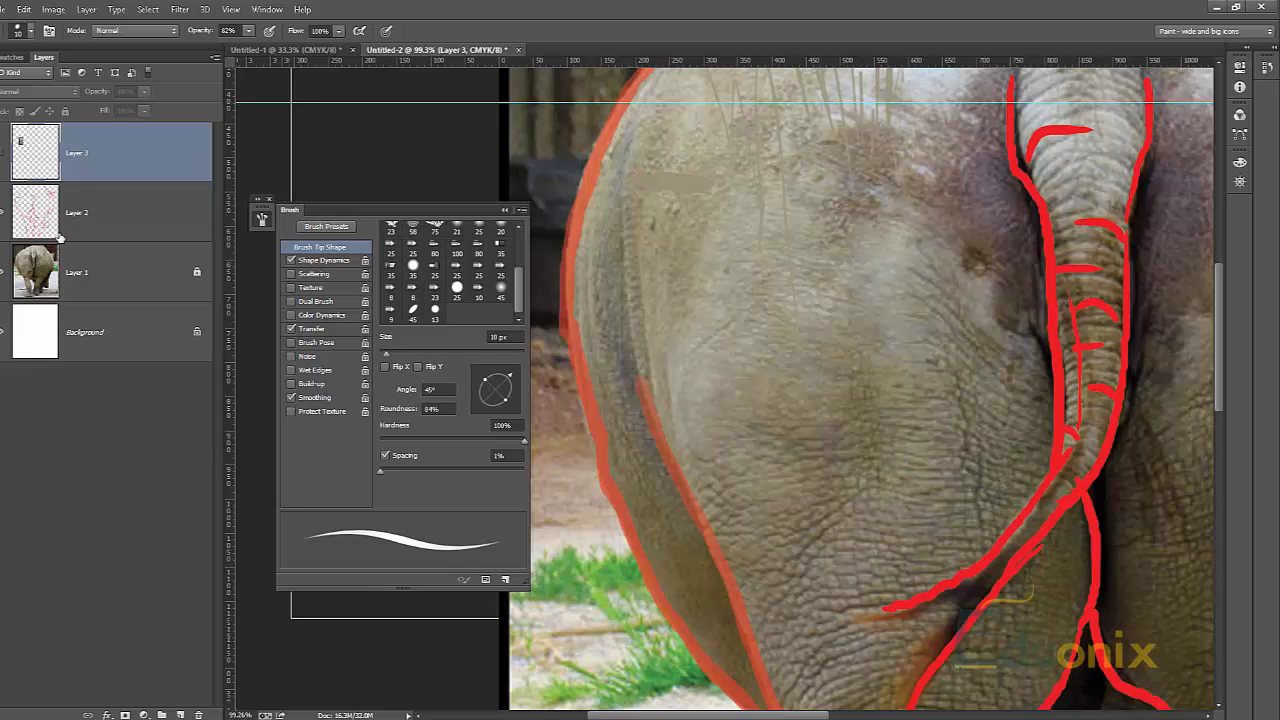
pyautogui.moveTo(385, 353); pyautogui.dragTo(381, 354)
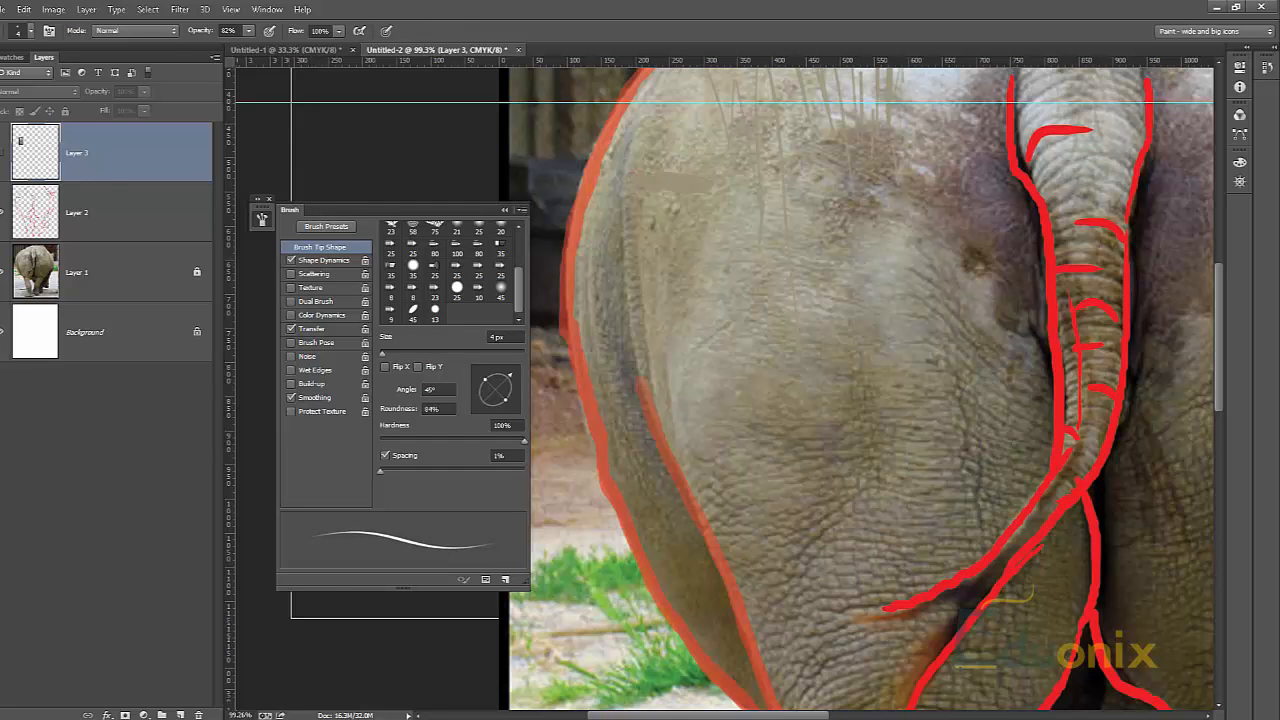
# Make Layer 2 the active layer and set the foreground color to black
pyautogui.click(70, 200)
pyautogui.click(110, 212)
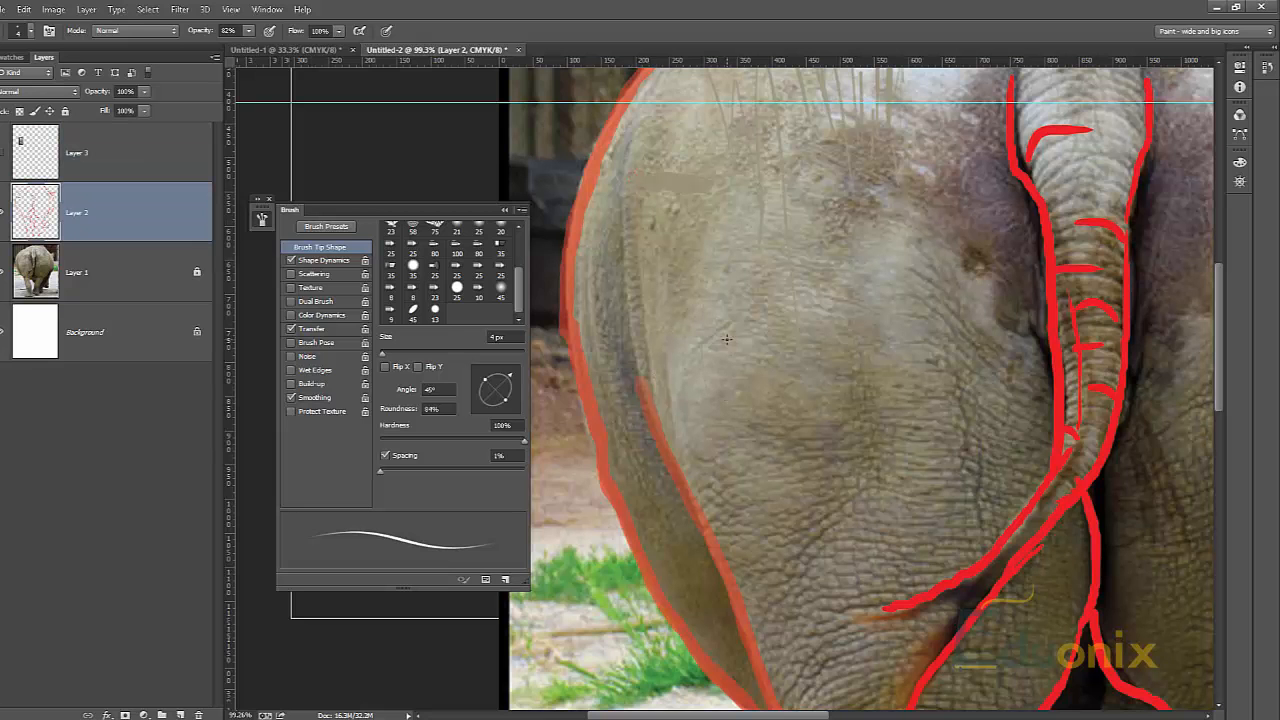
pyautogui.press('n')
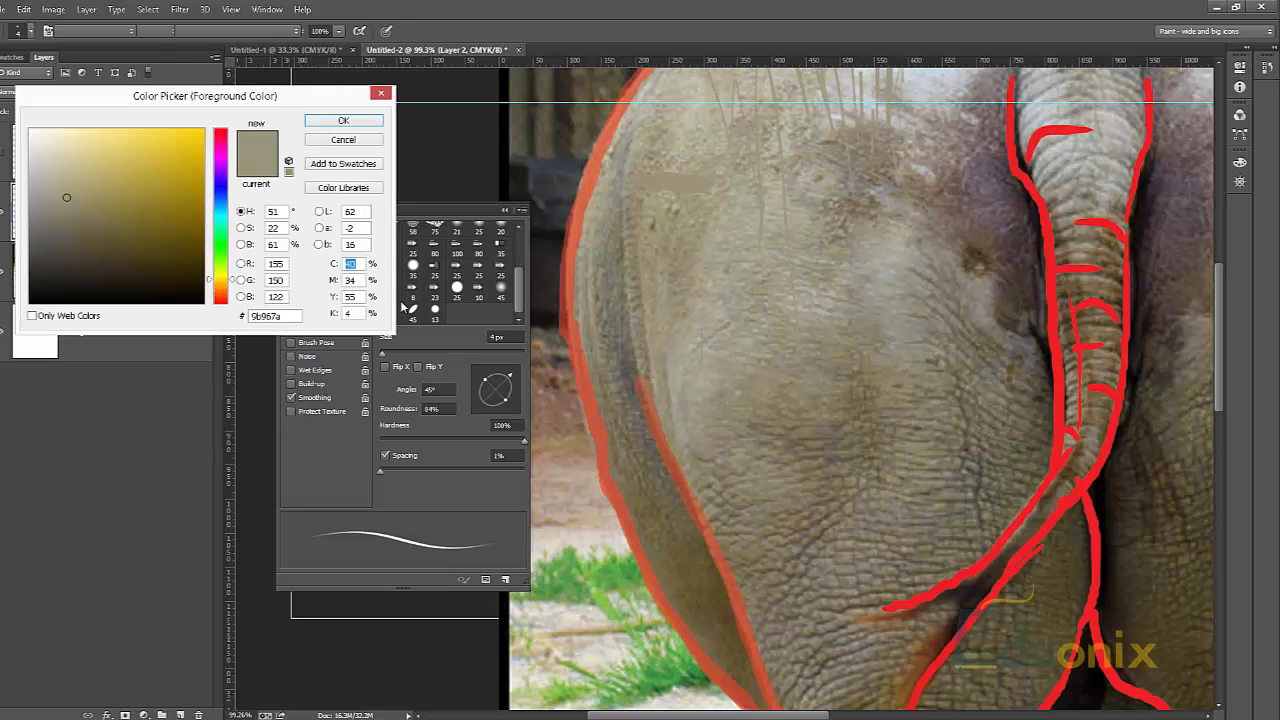
pyautogui.click(183, 302)
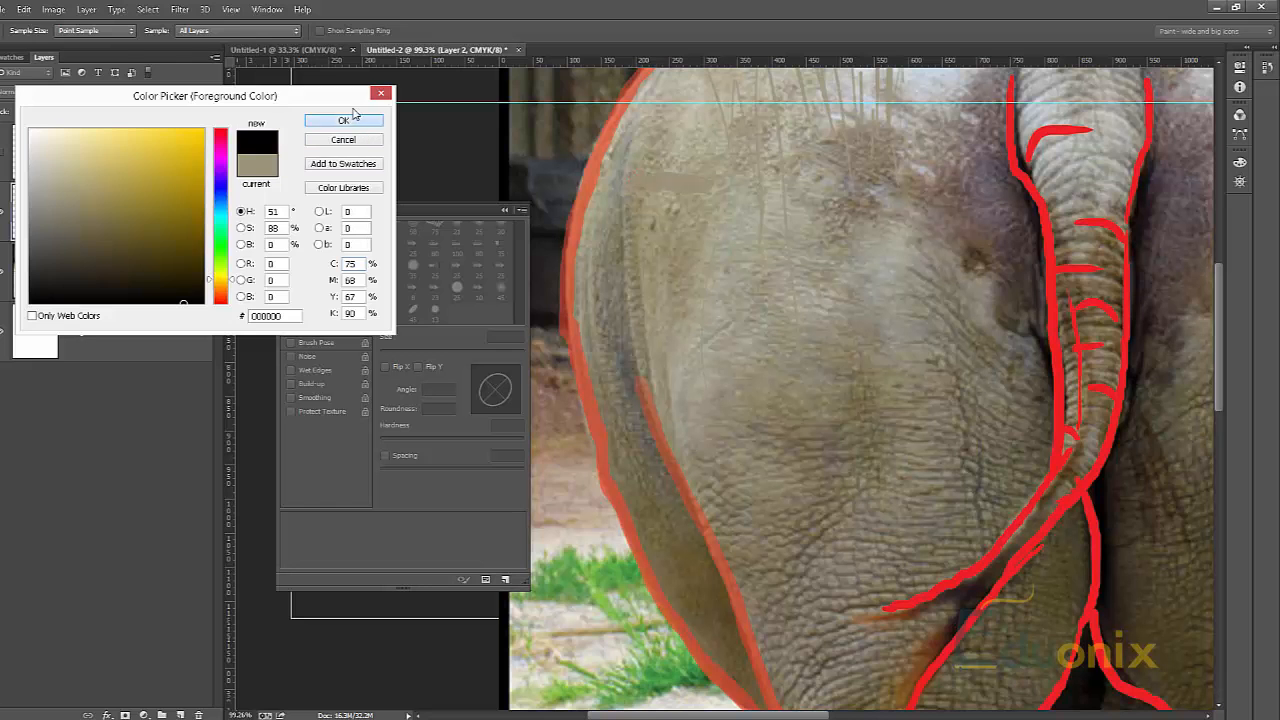
pyautogui.click(355, 119)
# Draw thin black, nearly vertical test strokes on the middle of the rhino's left rump
pyautogui.moveTo(690, 226); pyautogui.dragTo(696, 384)
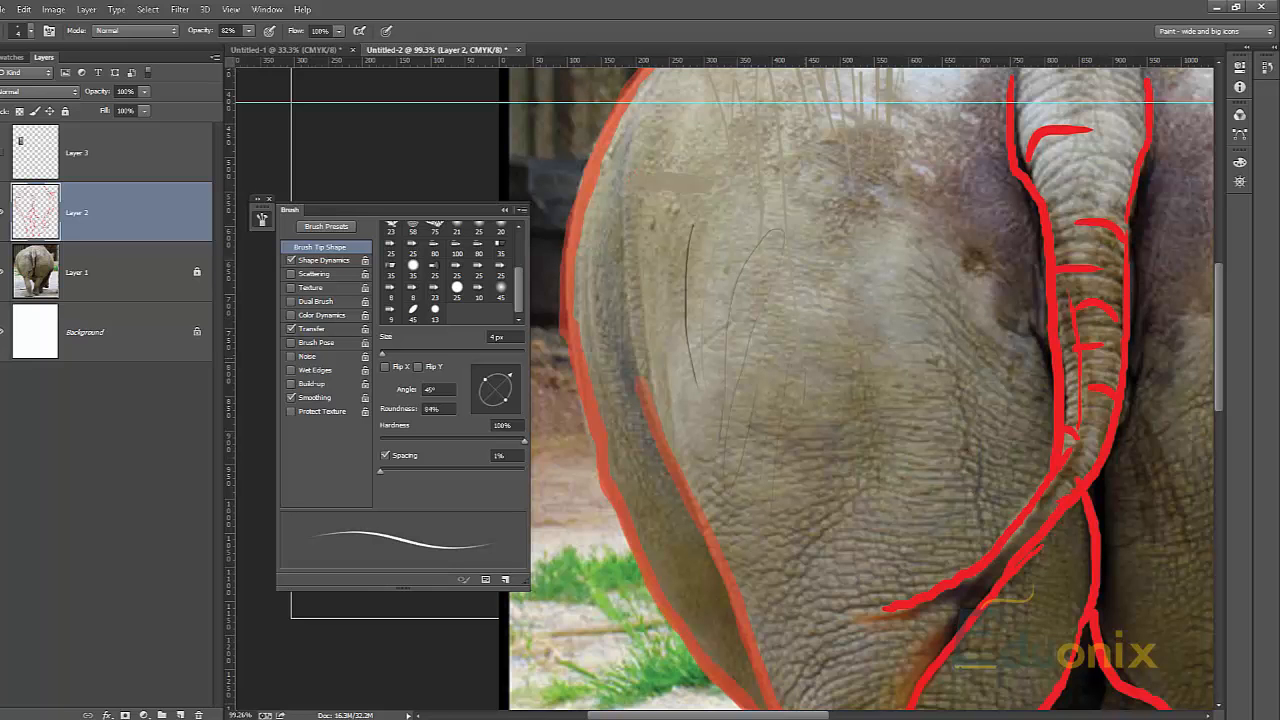
pyautogui.moveTo(846, 376); pyautogui.dragTo(860, 397)
pyautogui.moveTo(696, 392); pyautogui.dragTo(698, 222)
pyautogui.moveTo(708, 364); pyautogui.dragTo(708, 268)
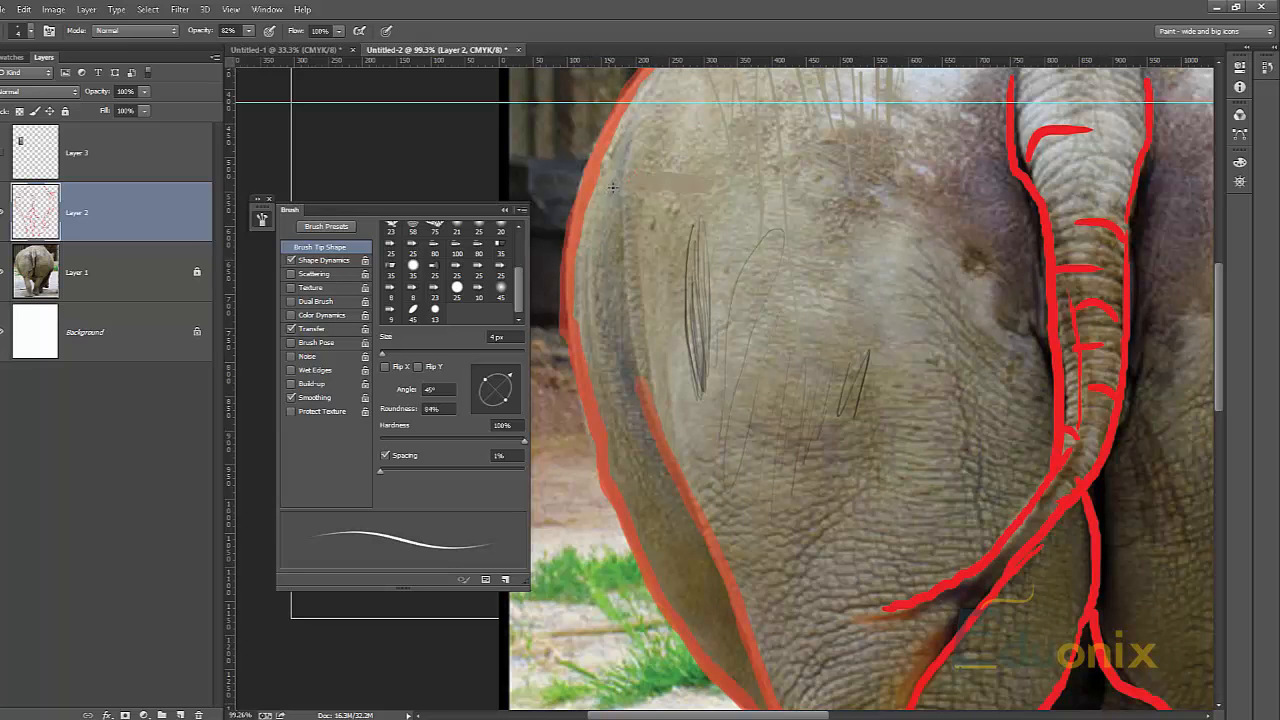
# Trace the outer red outline of the rhino's left rump and leg with overlapping thin black strokes
pyautogui.moveTo(588, 186); pyautogui.dragTo(578, 260)
pyautogui.moveTo(579, 195); pyautogui.dragTo(569, 339)
pyautogui.moveTo(570, 281); pyautogui.dragTo(611, 465)
pyautogui.moveTo(566, 278); pyautogui.dragTo(622, 528)
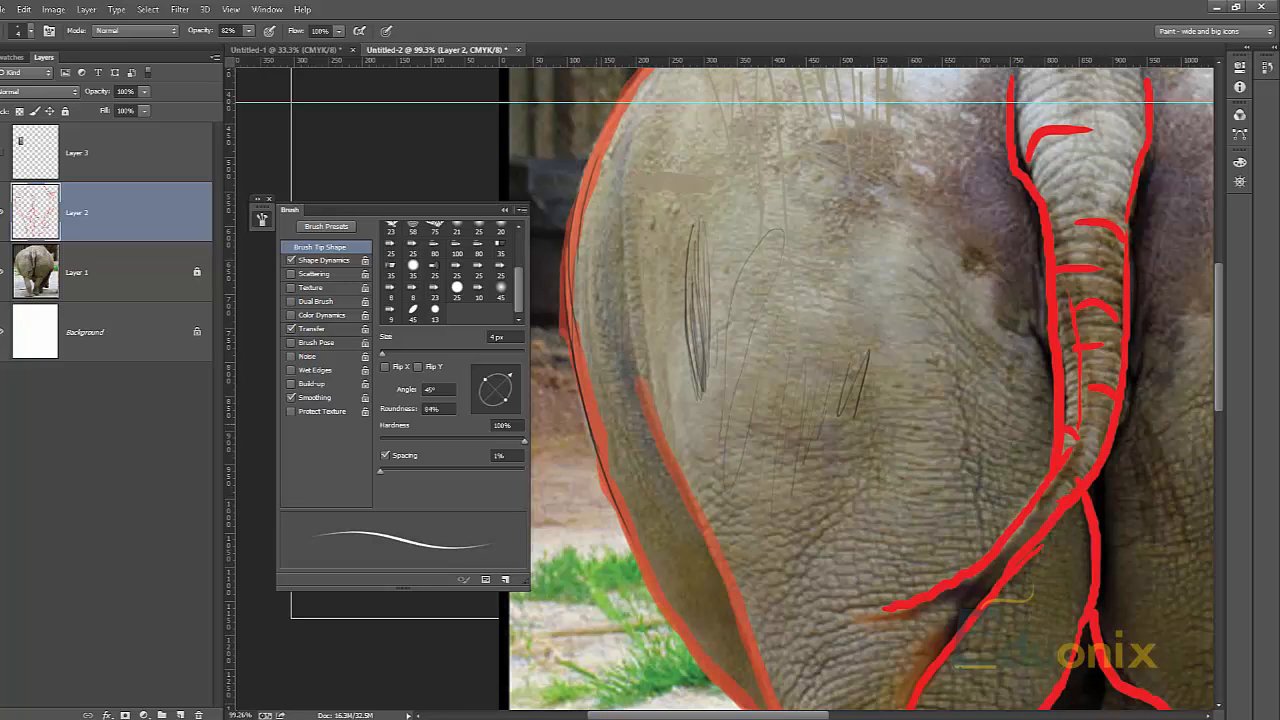
pyautogui.moveTo(580, 356); pyautogui.dragTo(589, 436)
pyautogui.moveTo(572, 316)
pyautogui.mouseDown()
pyautogui.moveTo(630, 552)
pyautogui.moveTo(685, 650)
pyautogui.mouseUp()
pyautogui.moveTo(672, 600); pyautogui.dragTo(726, 706)
# Sketch short hatches along the inner red leg line, extend the line upward and add wrinkle strokes near the tail, undoing stray strokes
pyautogui.moveTo(646, 342)
pyautogui.mouseDown()
pyautogui.moveTo(676, 464)
pyautogui.moveTo(706, 480)
pyautogui.moveTo(772, 652)
pyautogui.mouseUp()
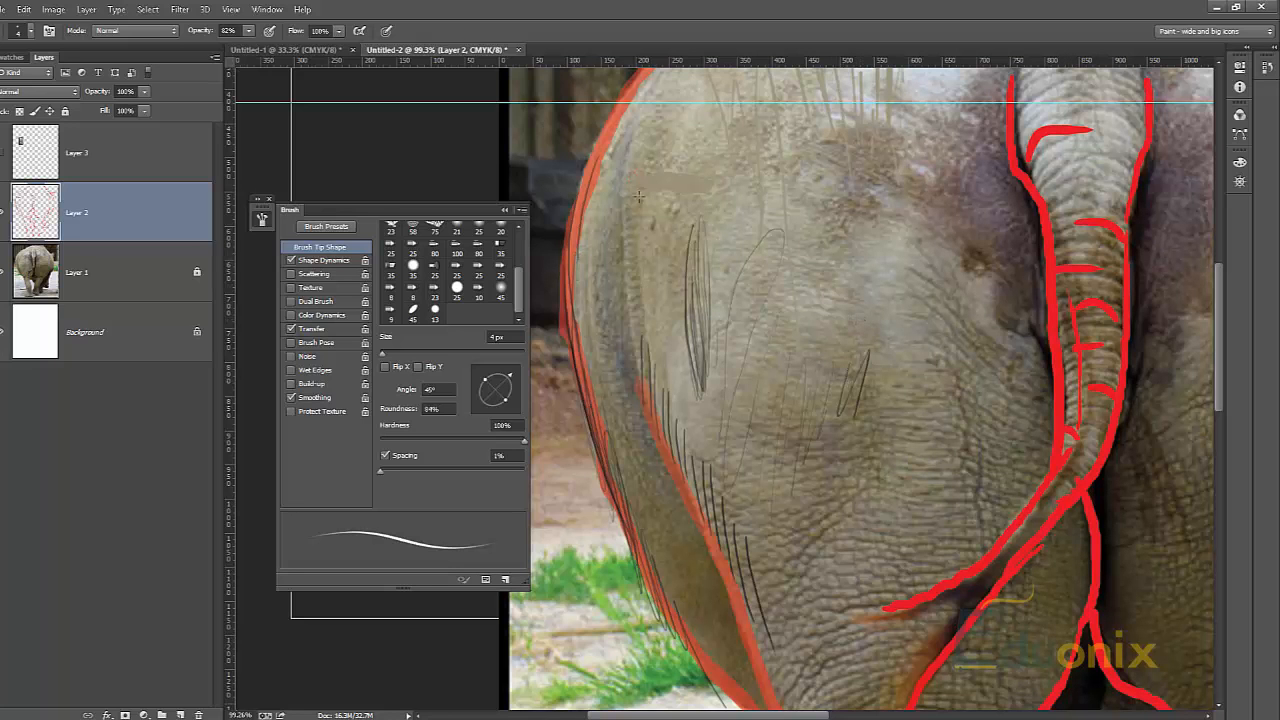
pyautogui.moveTo(631, 192)
pyautogui.mouseDown()
pyautogui.moveTo(622, 390)
pyautogui.moveTo(641, 169)
pyautogui.mouseUp()
pyautogui.hotkey('ctrl', 'z')
pyautogui.moveTo(966, 441); pyautogui.dragTo(1040, 456)
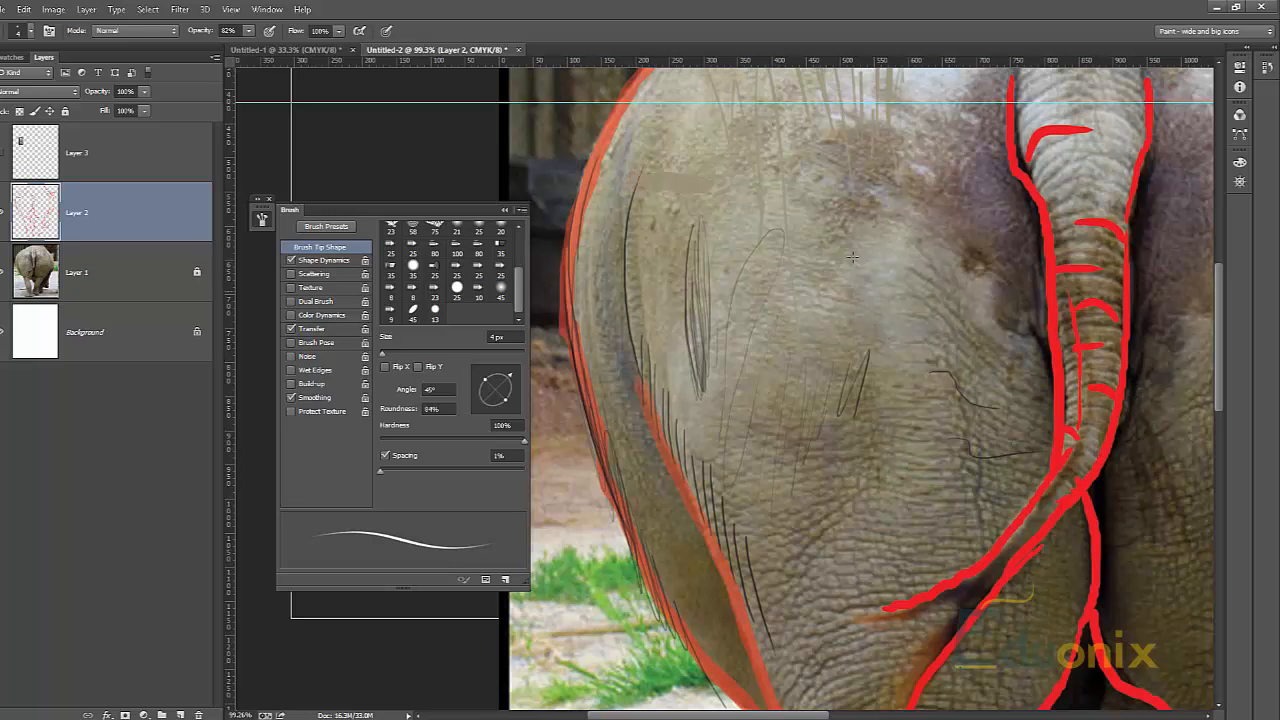
pyautogui.moveTo(822, 274); pyautogui.dragTo(921, 350)
pyautogui.hotkey('ctrl', 'z')
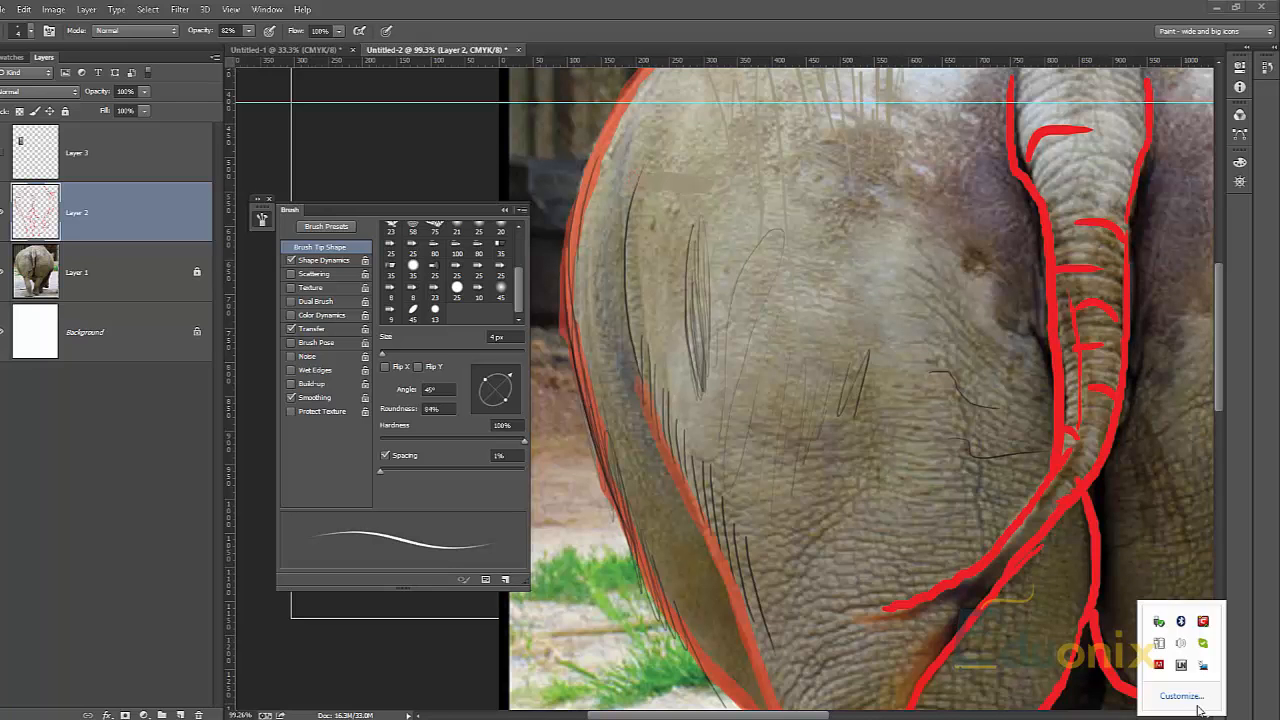
# Switch to Lazy Nezumi Pro, turn it on with the speed pressure preset, visit its App Cursor setting and dab test dots on the rump
pyautogui.rightClick(1183, 665)
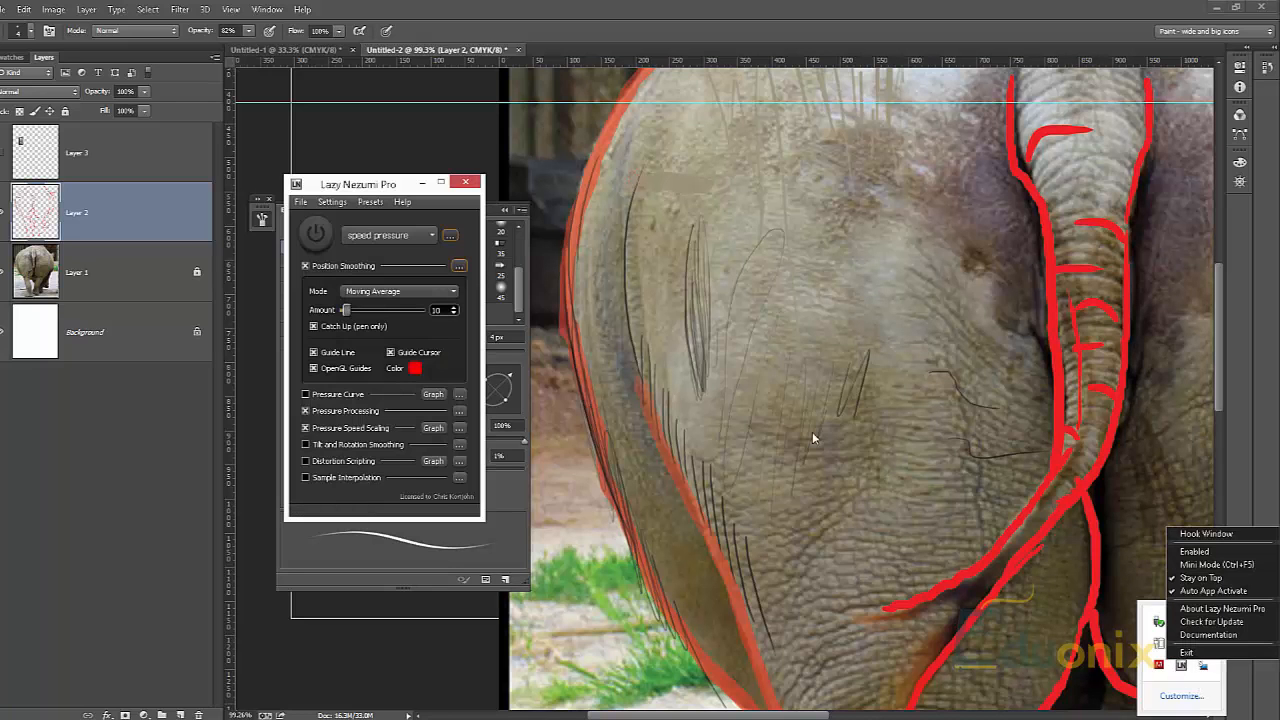
pyautogui.click(316, 234)
pyautogui.click(790, 262)
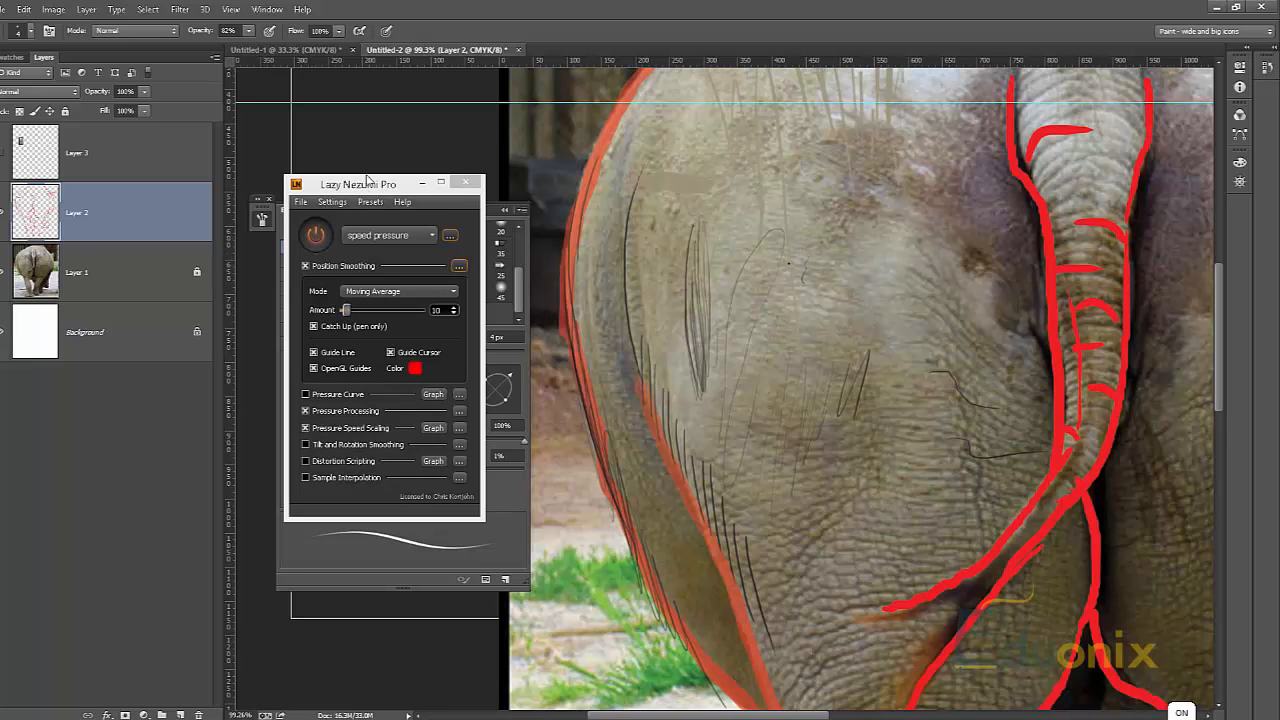
pyautogui.click(332, 201)
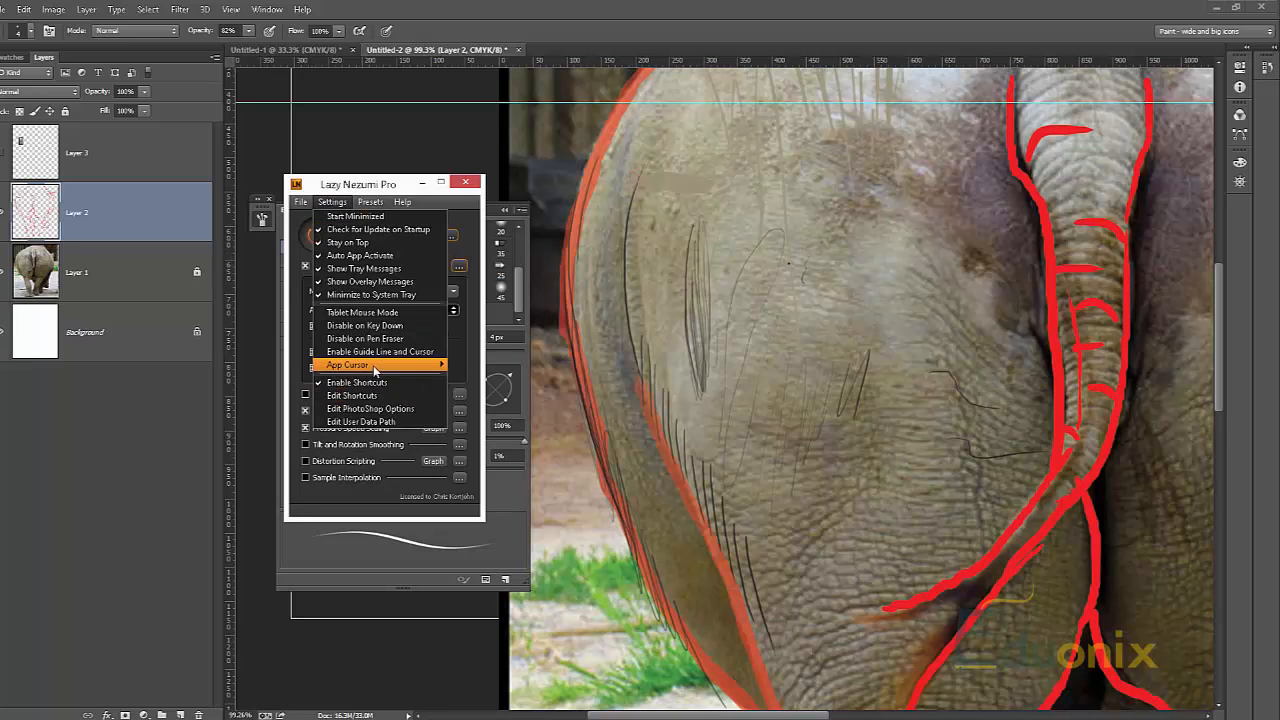
pyautogui.click(480, 367)
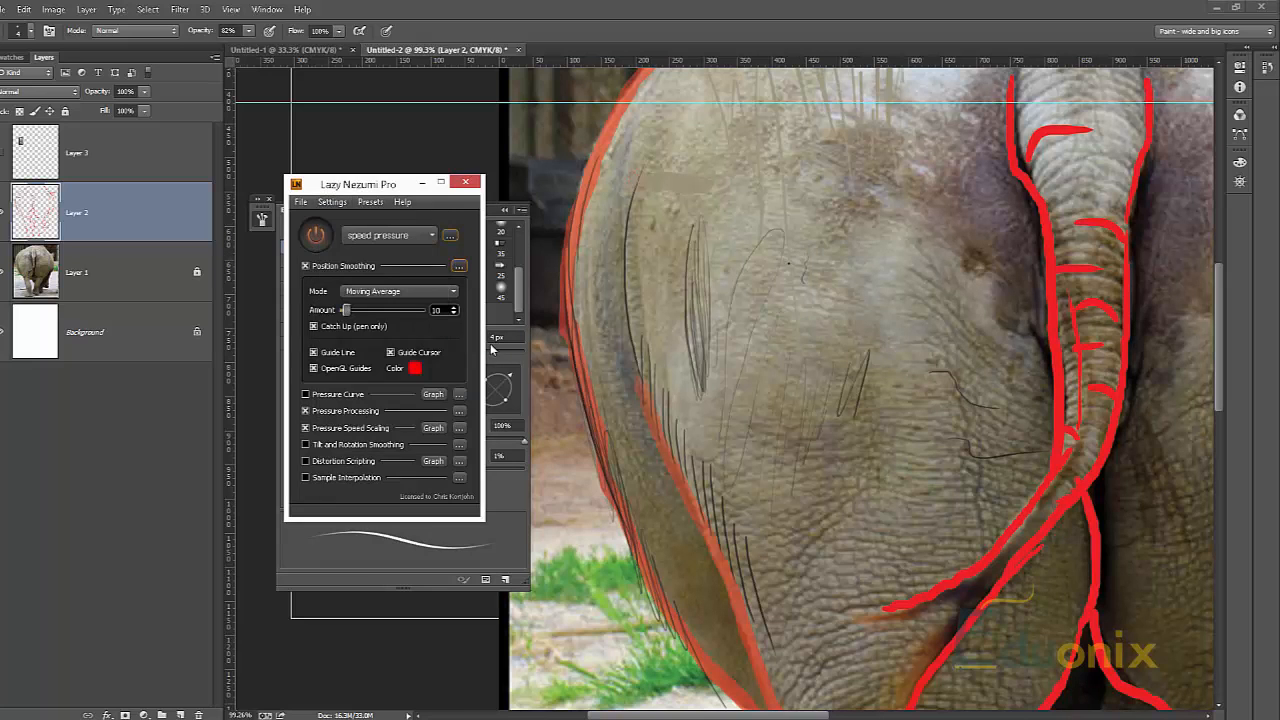
pyautogui.click(820, 296)
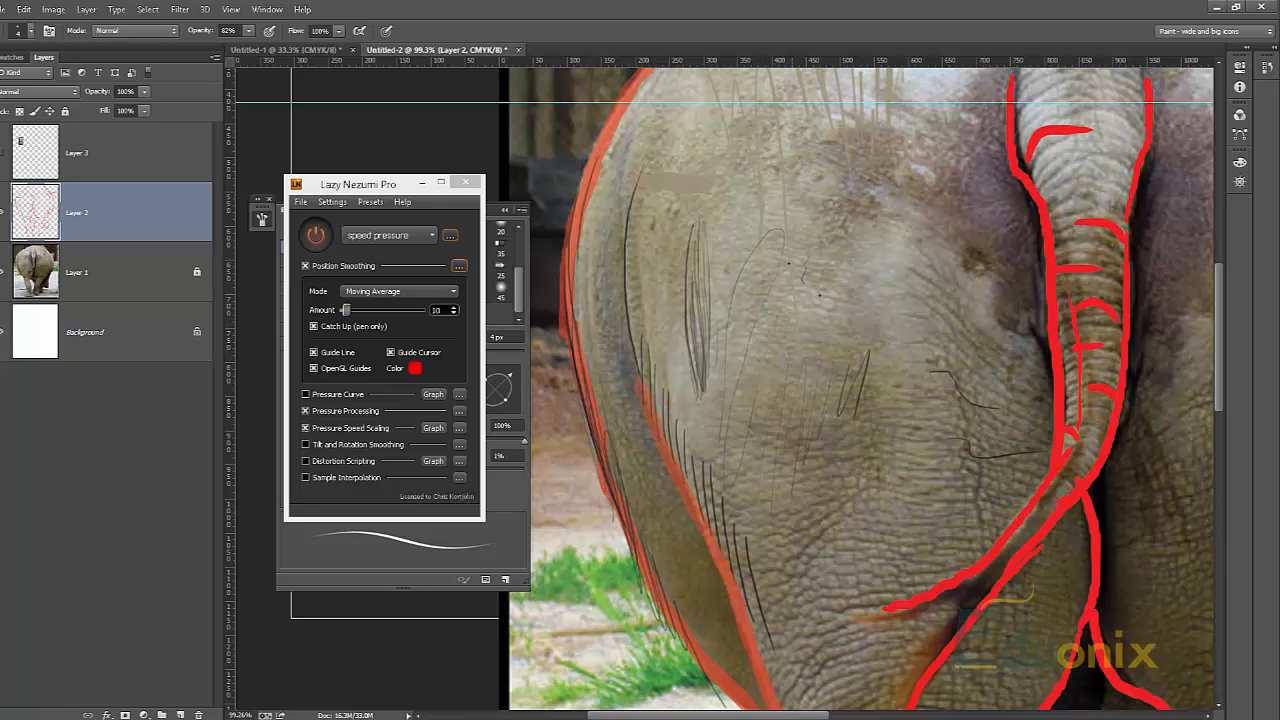
# Try two long crossing curves over the middle of the rump with smoothing on, and undo them
pyautogui.moveTo(750, 236)
pyautogui.mouseDown()
pyautogui.moveTo(765, 285)
pyautogui.moveTo(880, 421)
pyautogui.mouseUp()
pyautogui.moveTo(830, 245); pyautogui.dragTo(680, 468)
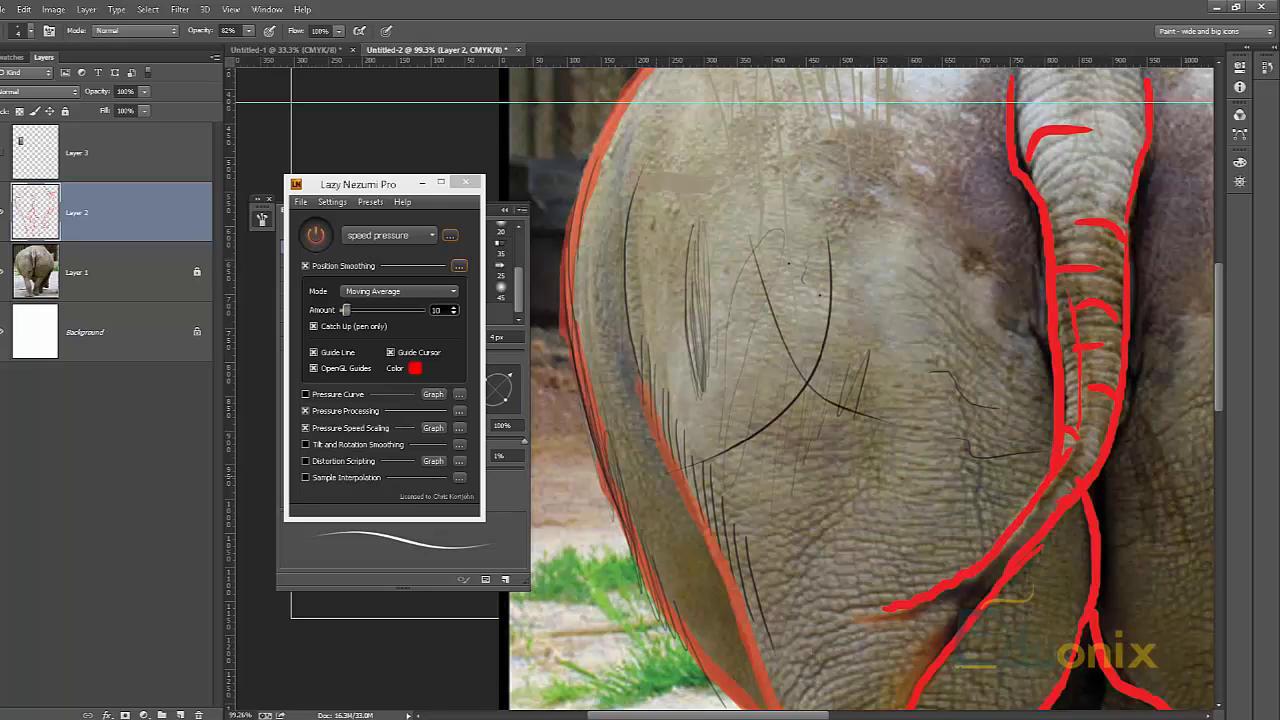
pyautogui.hotkey('ctrl', 'alt', 'z')
pyautogui.hotkey('ctrl', 'alt', 'z')
pyautogui.hotkey('ctrl', 'alt', 'z')
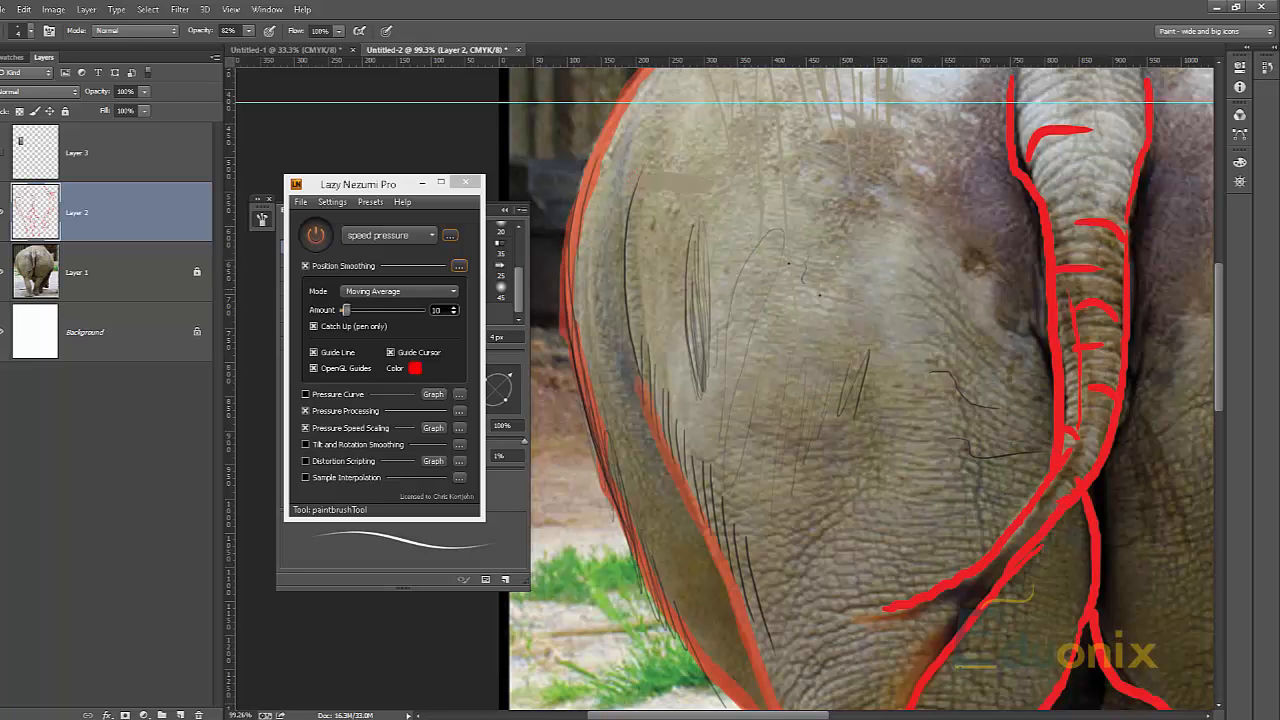
# Revisit Lazy Nezumi Pro's App Cursor setting and put its window away
pyautogui.click(335, 202)
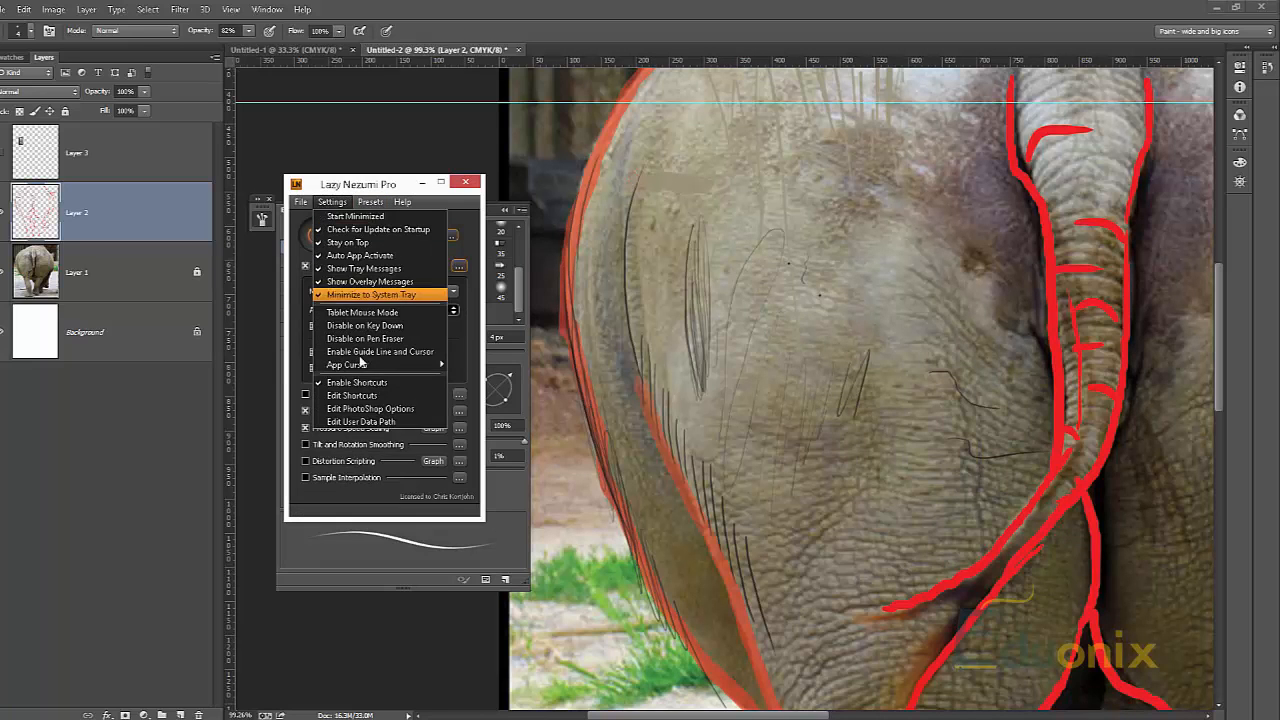
pyautogui.moveTo(366, 204)
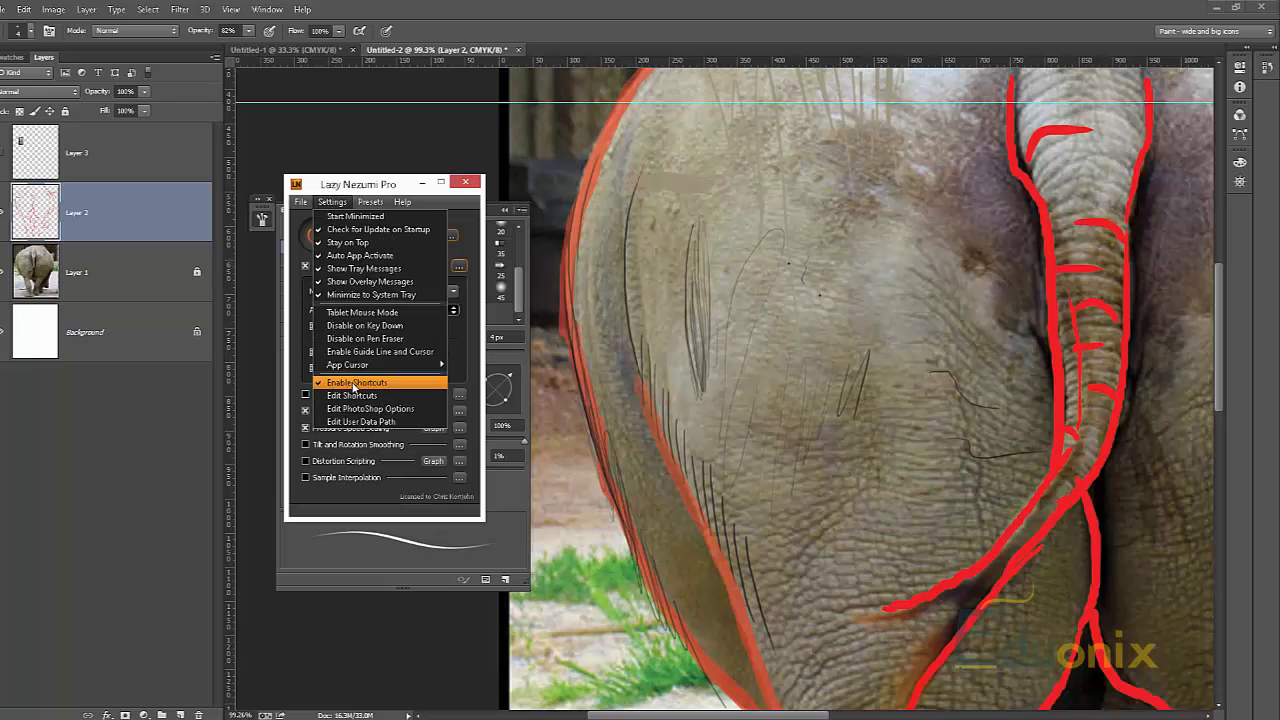
pyautogui.moveTo(364, 372)
pyautogui.click(482, 372)
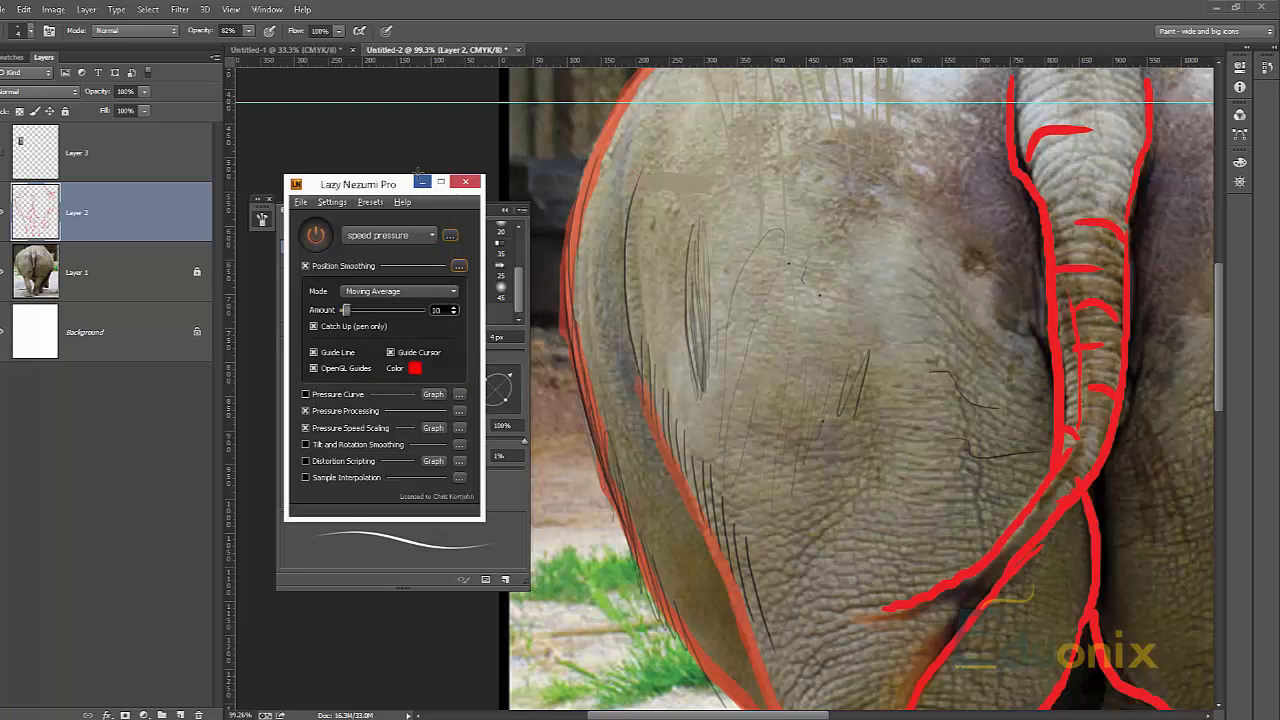
pyautogui.click(465, 182)
# Look through the available brush tips and the Brush panel's options, including creating a new brush preset
pyautogui.scroll(5, 450, 235)
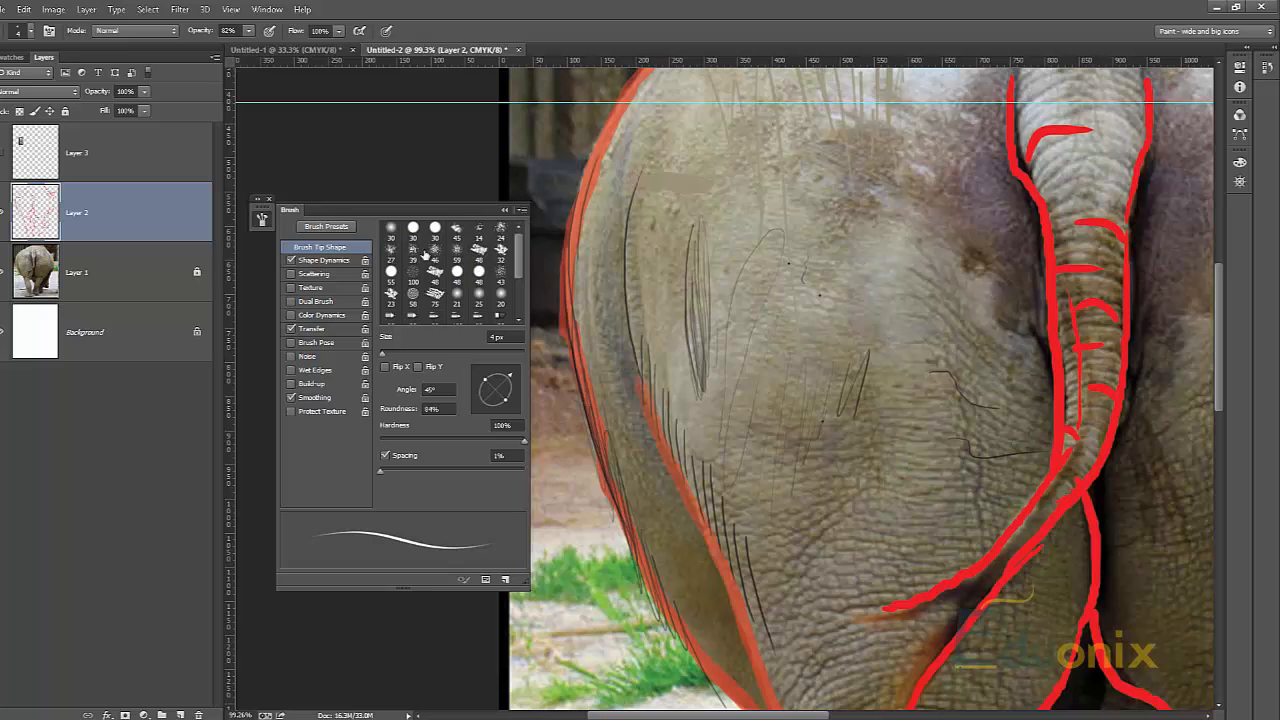
pyautogui.scroll(-5, 450, 270)
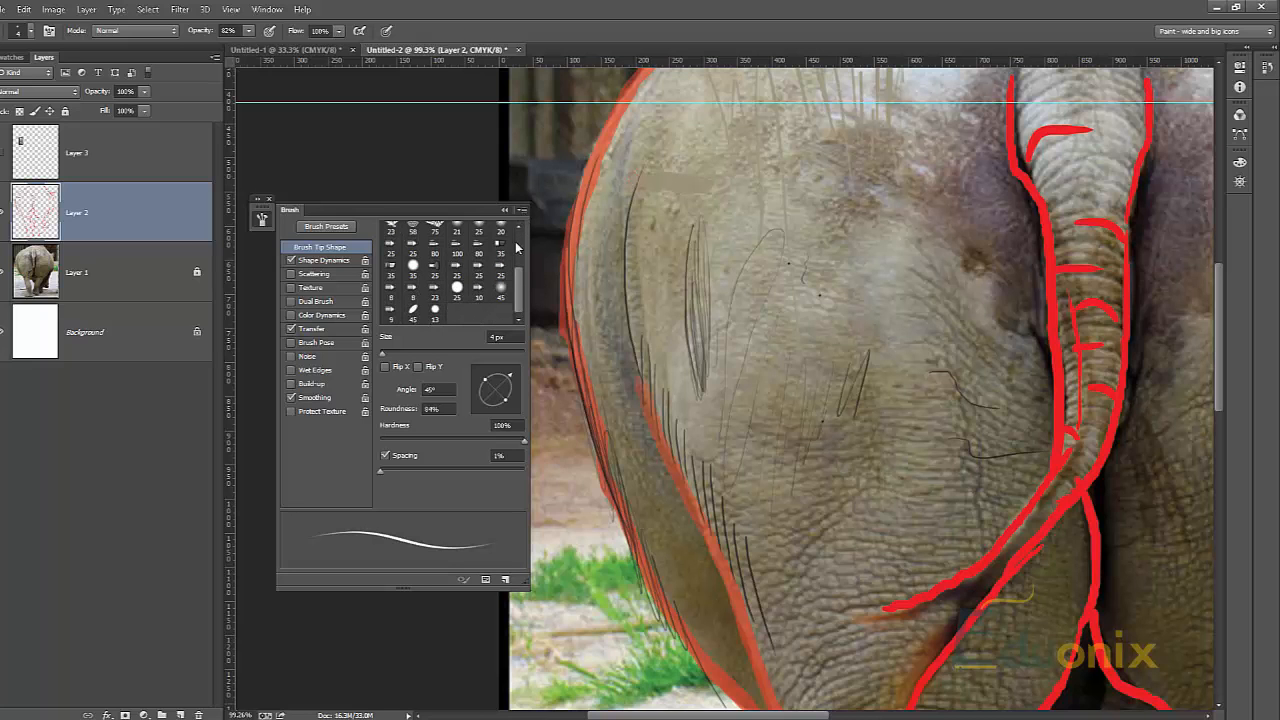
pyautogui.click(521, 210)
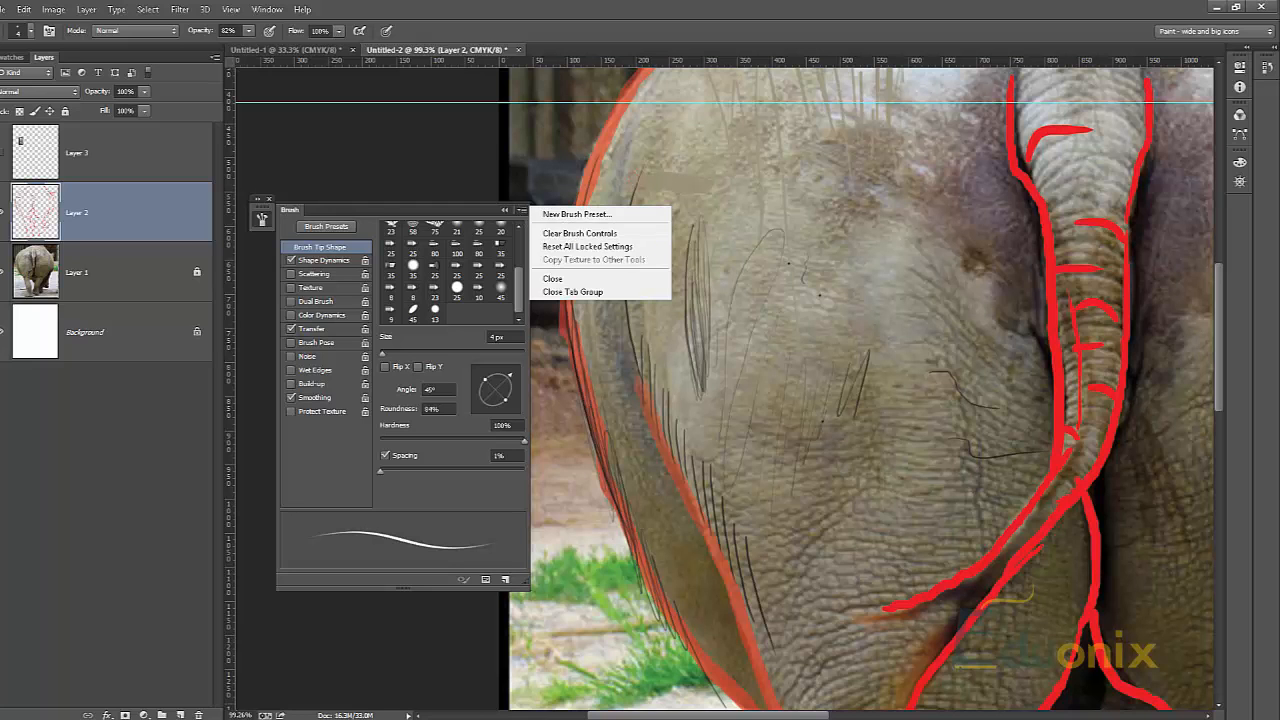
pyautogui.click(488, 313)
pyautogui.click(521, 210)
pyautogui.click(566, 214)
# Show the Brush Presets list and choose the last preset, with the brush size at 50 px
pyautogui.click(266, 9)
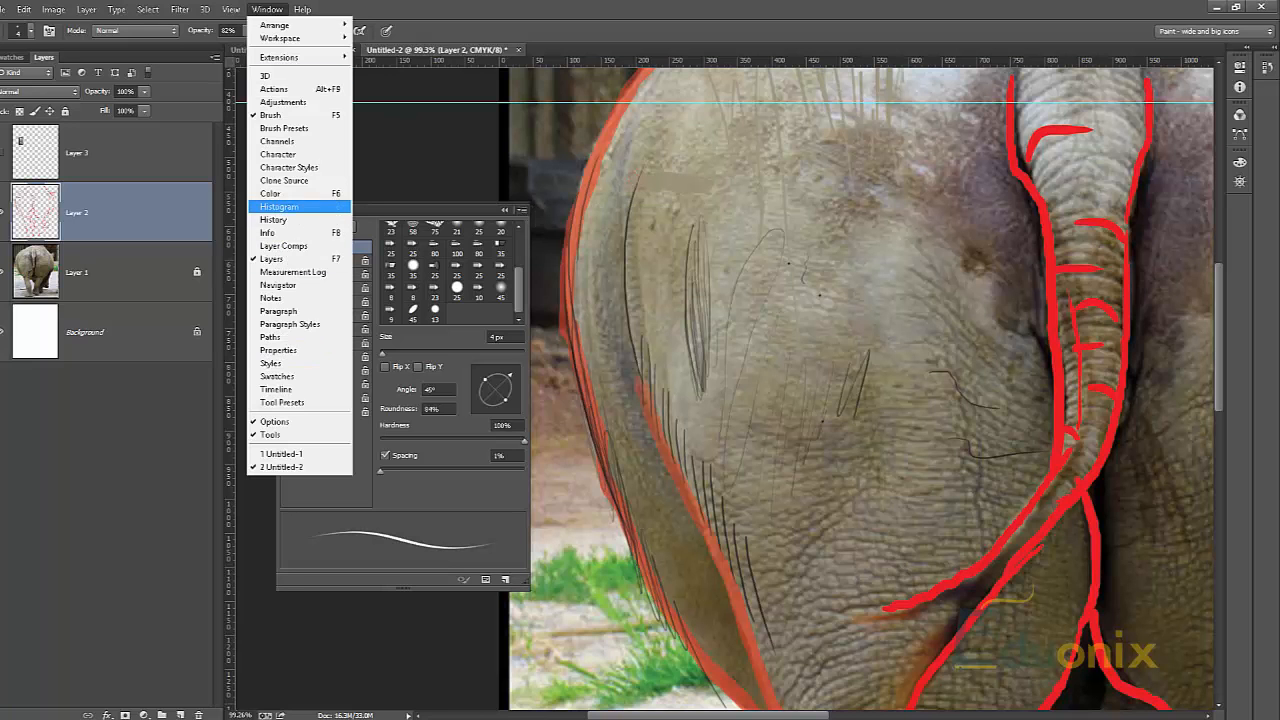
pyautogui.click(284, 128)
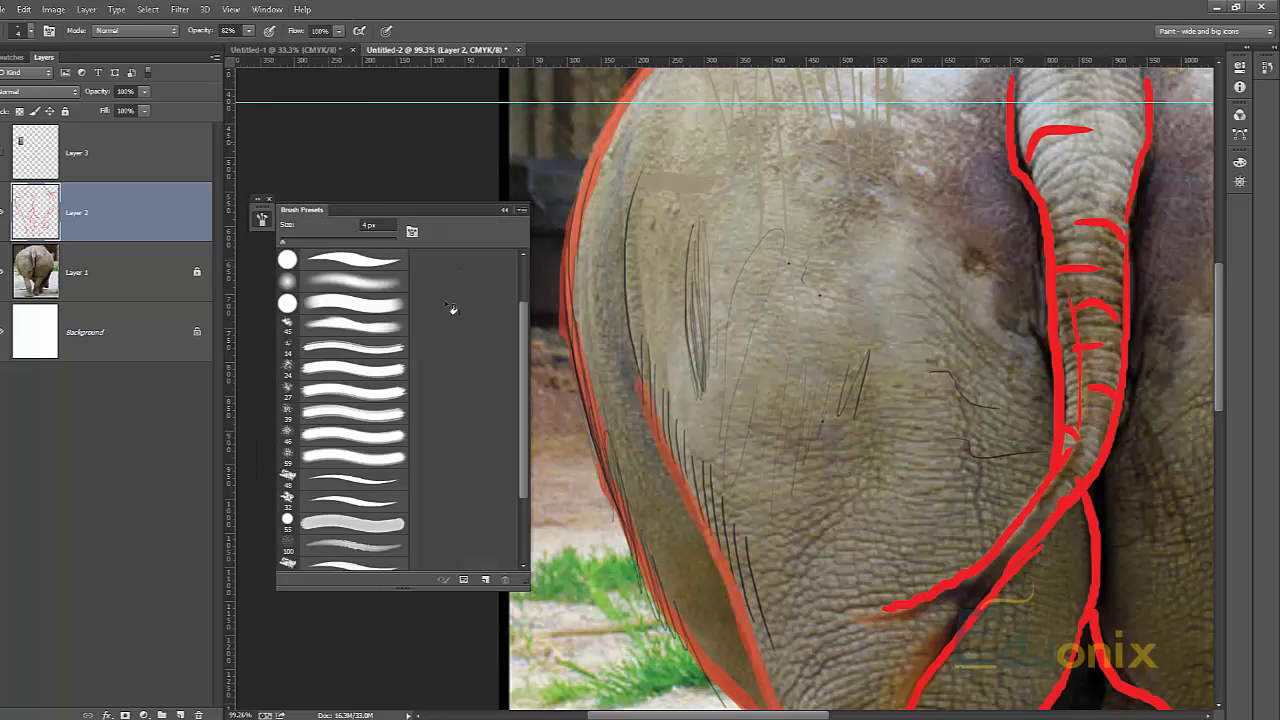
pyautogui.click(266, 9)
pyautogui.click(266, 9)
pyautogui.scroll(-3, 523, 372)
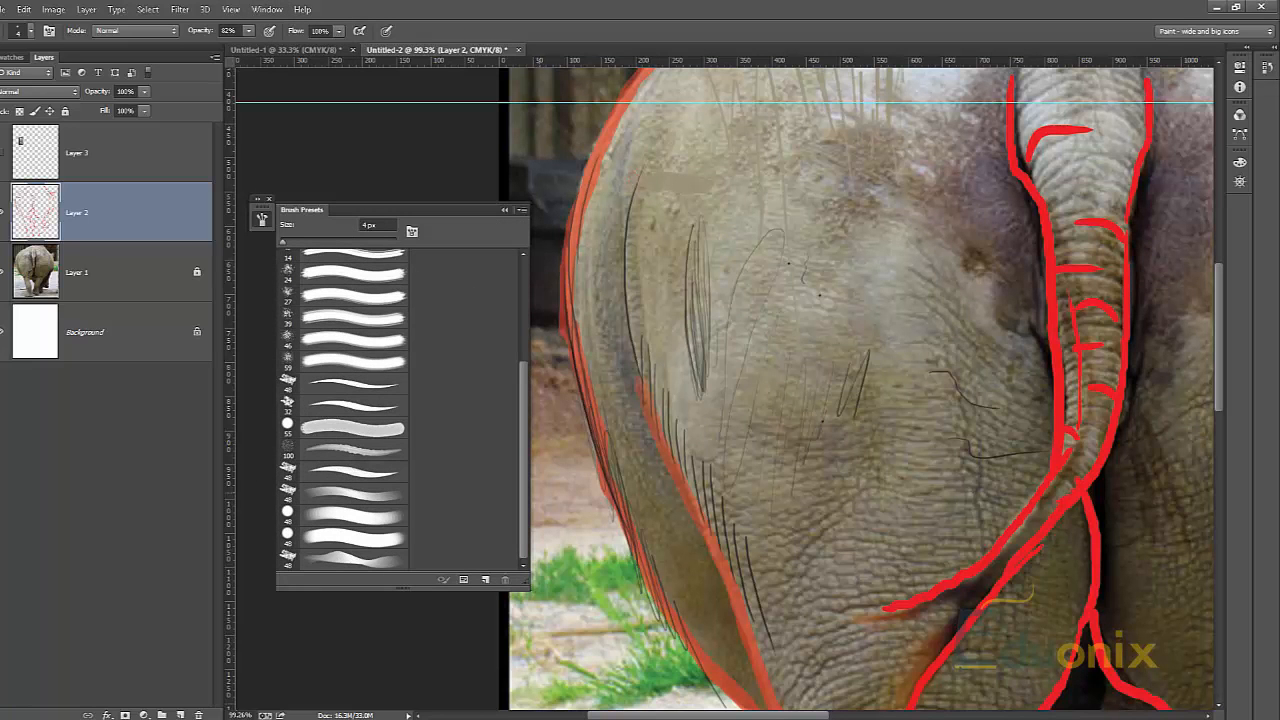
pyautogui.click(347, 563)
pyautogui.press(']')
# Hide the rhino photo on Layer 1 and paint a broad grey stroke down the inside of the outer leg outline
pyautogui.moveTo(606, 190)
pyautogui.mouseDown()
pyautogui.moveTo(585, 250)
pyautogui.moveTo(604, 420)
pyautogui.mouseUp()
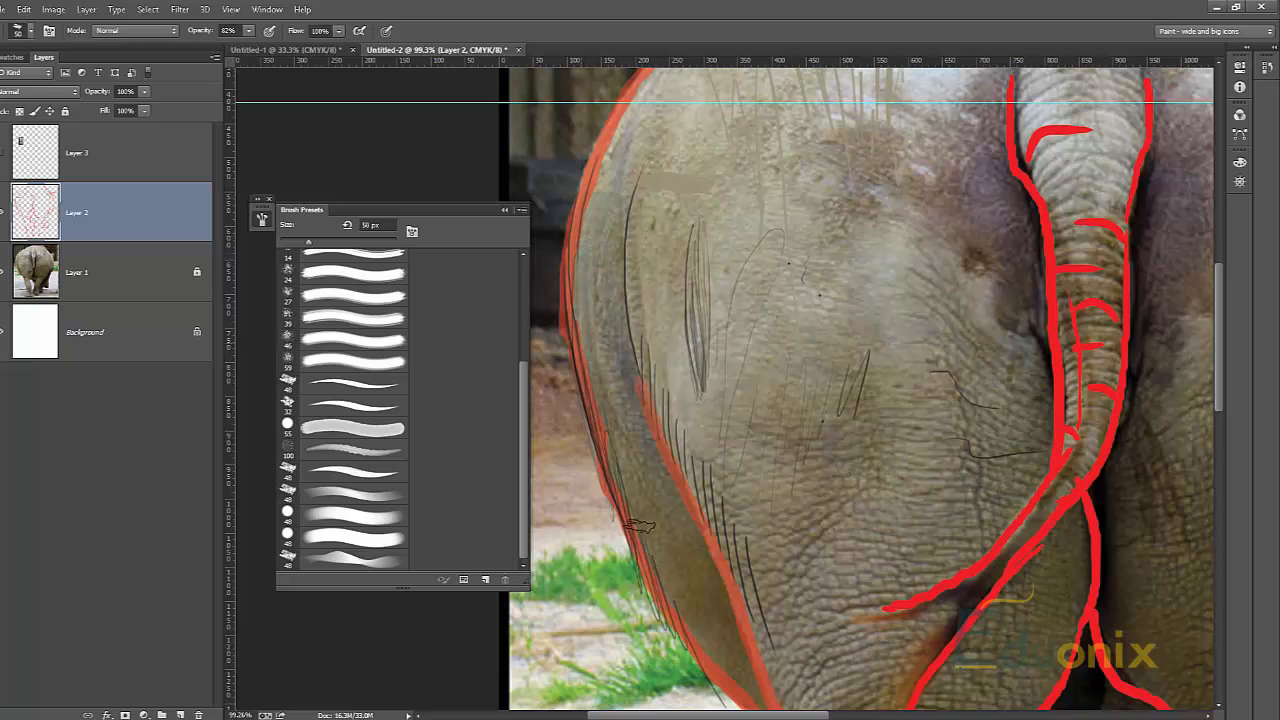
pyautogui.click(4, 272)
pyautogui.moveTo(655, 100)
pyautogui.mouseDown()
pyautogui.moveTo(600, 176)
pyautogui.moveTo(577, 285)
pyautogui.moveTo(680, 586)
pyautogui.mouseUp()
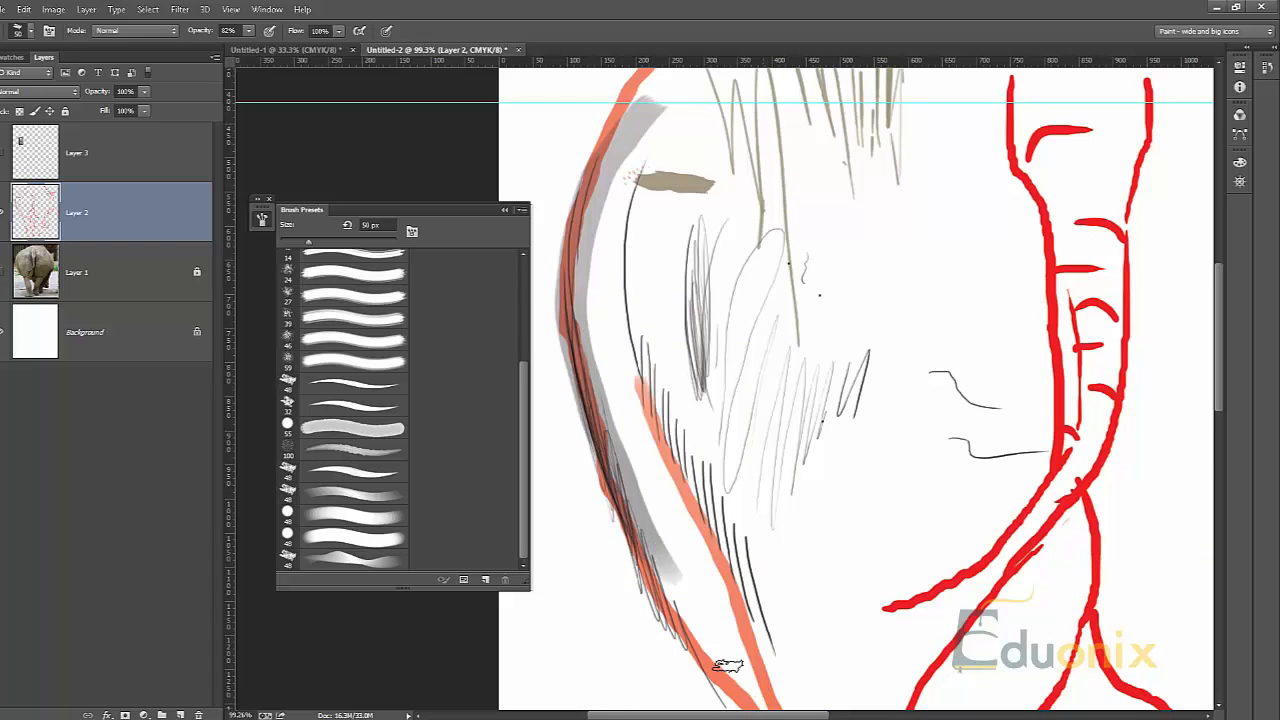
# Shade the wedge between the two orange leg lines with dark, overlapping strokes at 82% opacity
pyautogui.scroll(-1, 700, 400)
pyautogui.moveTo(664, 536); pyautogui.dragTo(606, 334)
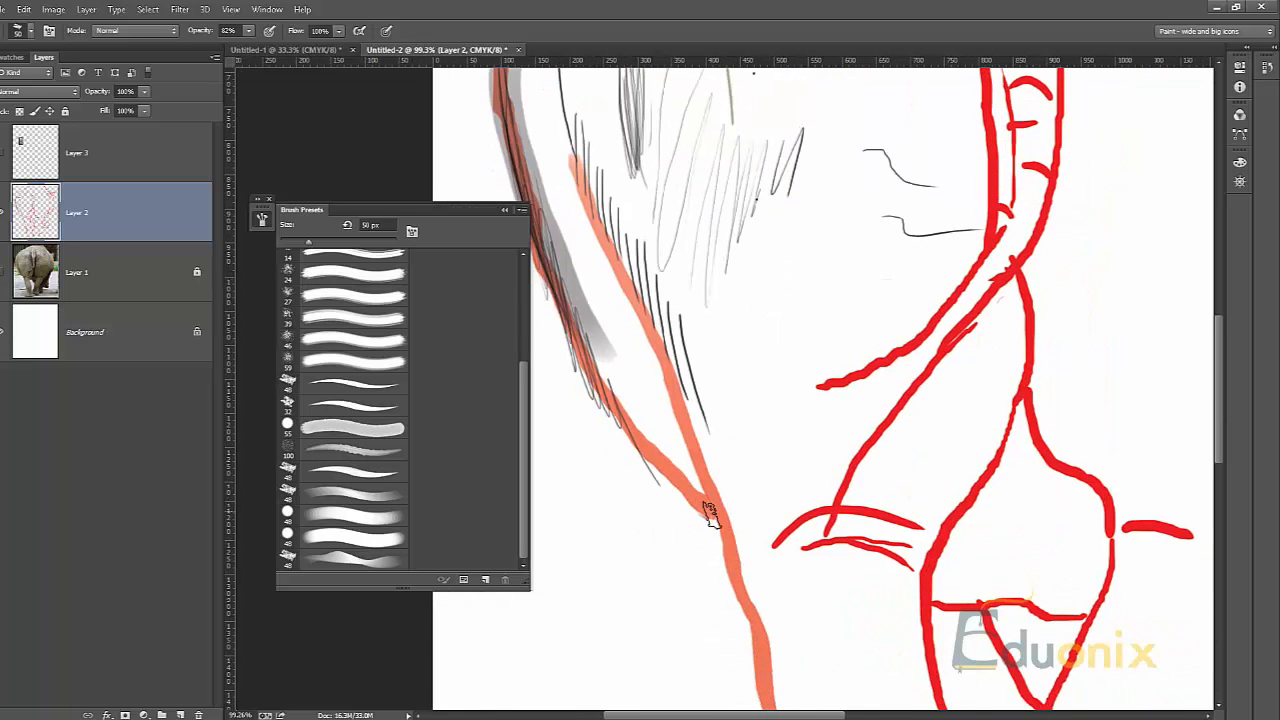
pyautogui.moveTo(708, 512)
pyautogui.mouseDown()
pyautogui.moveTo(581, 317)
pyautogui.moveTo(716, 522)
pyautogui.moveTo(624, 342)
pyautogui.mouseUp()
pyautogui.moveTo(704, 482); pyautogui.dragTo(634, 342)
pyautogui.moveTo(716, 518); pyautogui.dragTo(618, 258)
pyautogui.moveTo(628, 298); pyautogui.dragTo(702, 470)
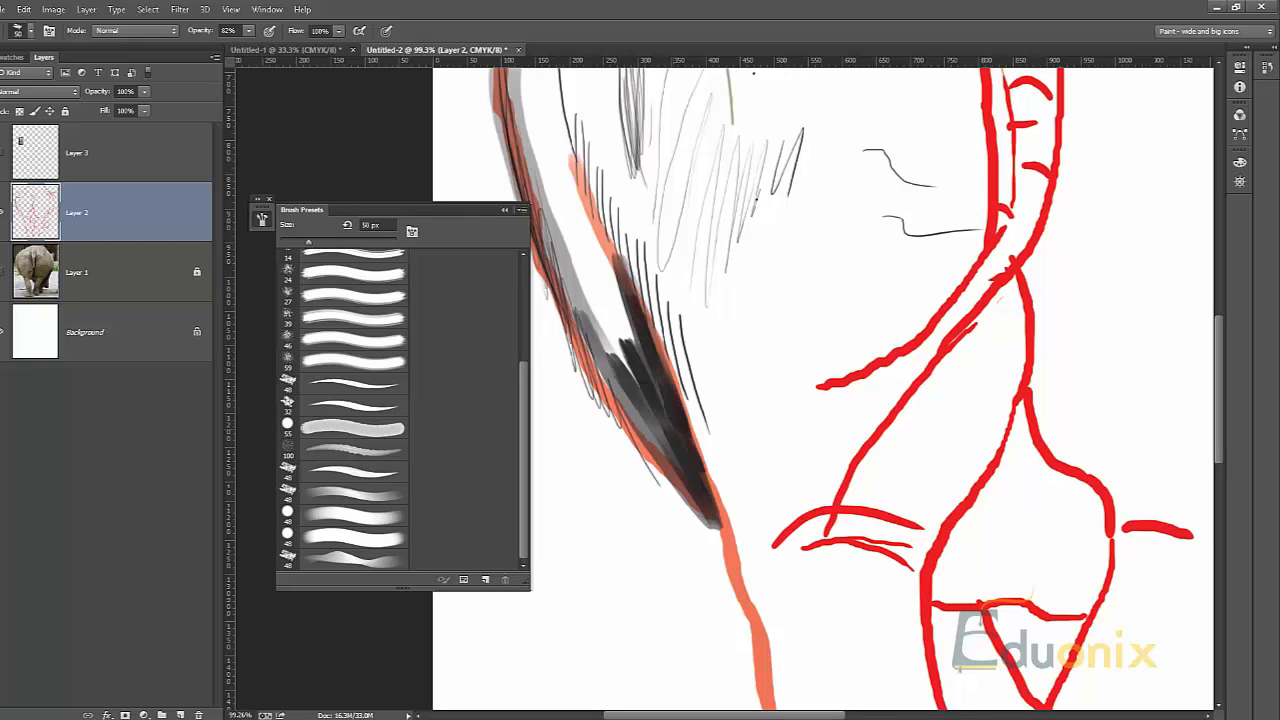
pyautogui.moveTo(630, 398); pyautogui.dragTo(714, 514)
pyautogui.moveTo(636, 418); pyautogui.dragTo(662, 456)
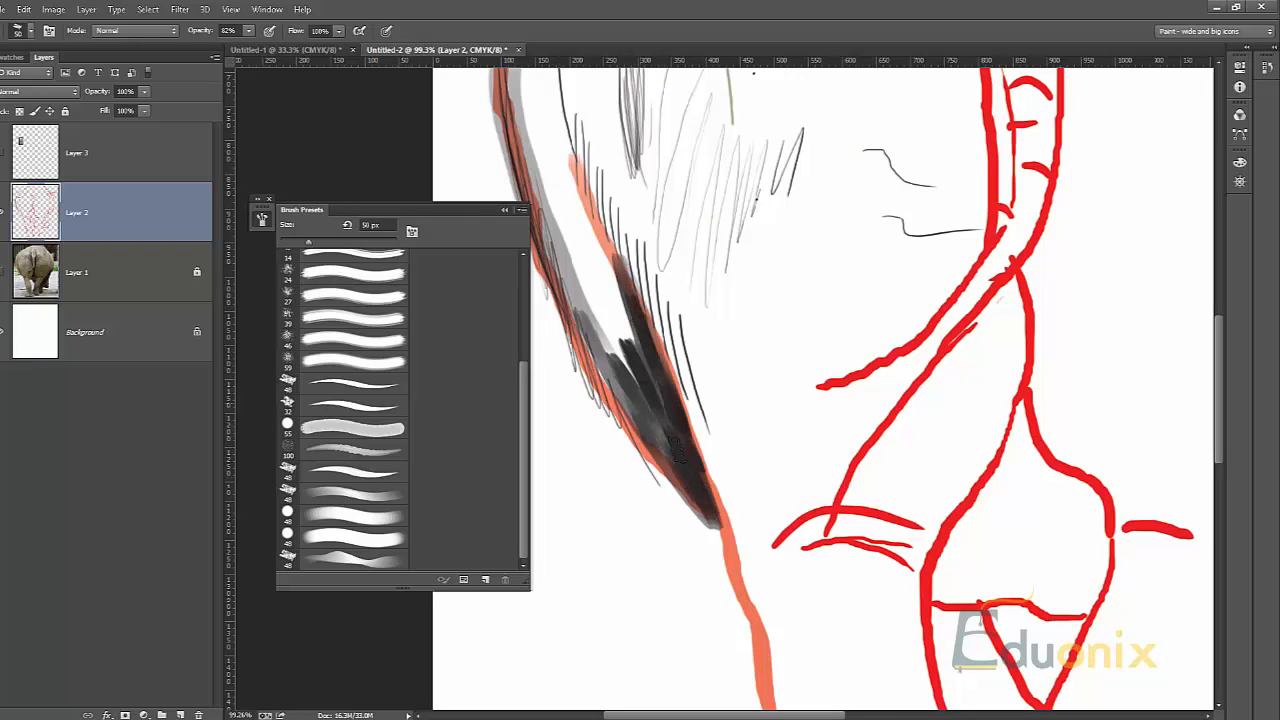
pyautogui.moveTo(652, 408); pyautogui.dragTo(556, 242)
pyautogui.moveTo(684, 450)
pyautogui.mouseDown()
pyautogui.moveTo(619, 284)
pyautogui.moveTo(664, 398)
pyautogui.mouseUp()
pyautogui.moveTo(570, 200); pyautogui.dragTo(648, 385)
pyautogui.moveTo(540, 172); pyautogui.dragTo(615, 355)
pyautogui.moveTo(535, 230); pyautogui.dragTo(664, 472)
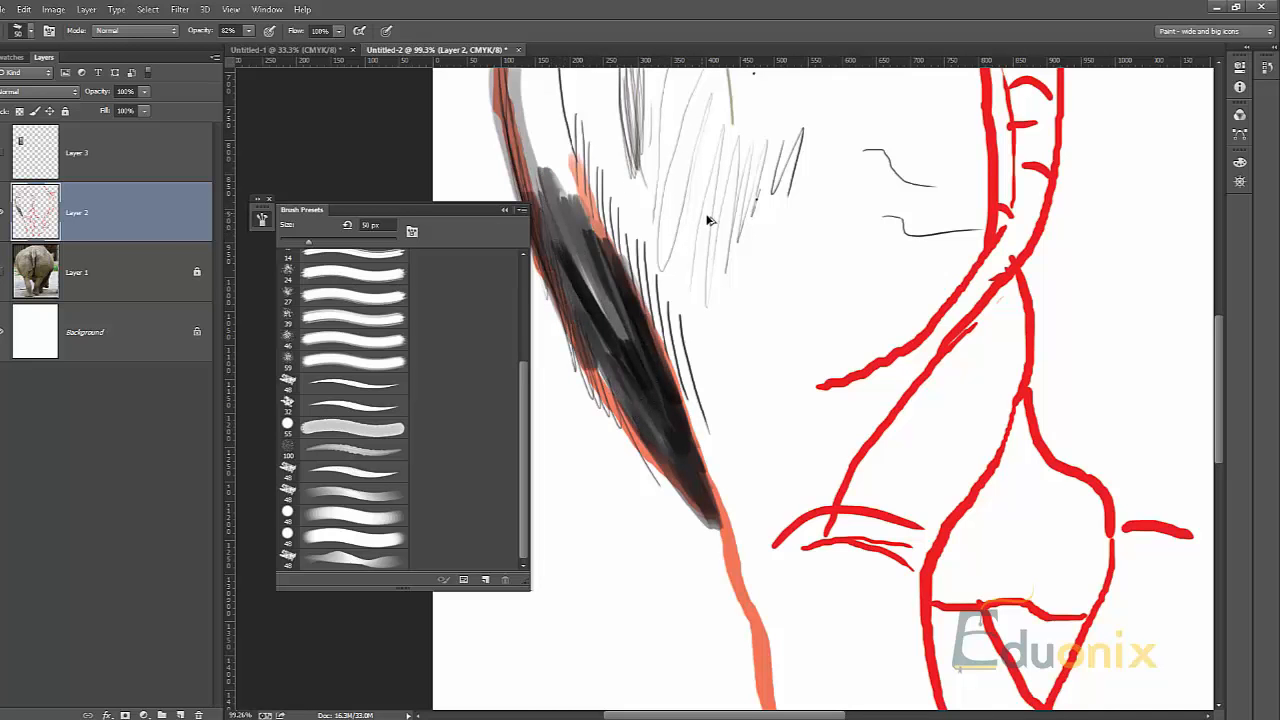
# Undo the dark shading between the leg lines and the broad grey stroke along the outline
pyautogui.hotkey('ctrl', 'alt', 'z')
pyautogui.hotkey('ctrl', 'alt', 'z')
pyautogui.hotkey('ctrl', 'alt', 'z')
pyautogui.hotkey('ctrl', 'alt', 'z')
pyautogui.hotkey('ctrl', 'alt', 'z')
pyautogui.hotkey('ctrl', 'alt', 'z')
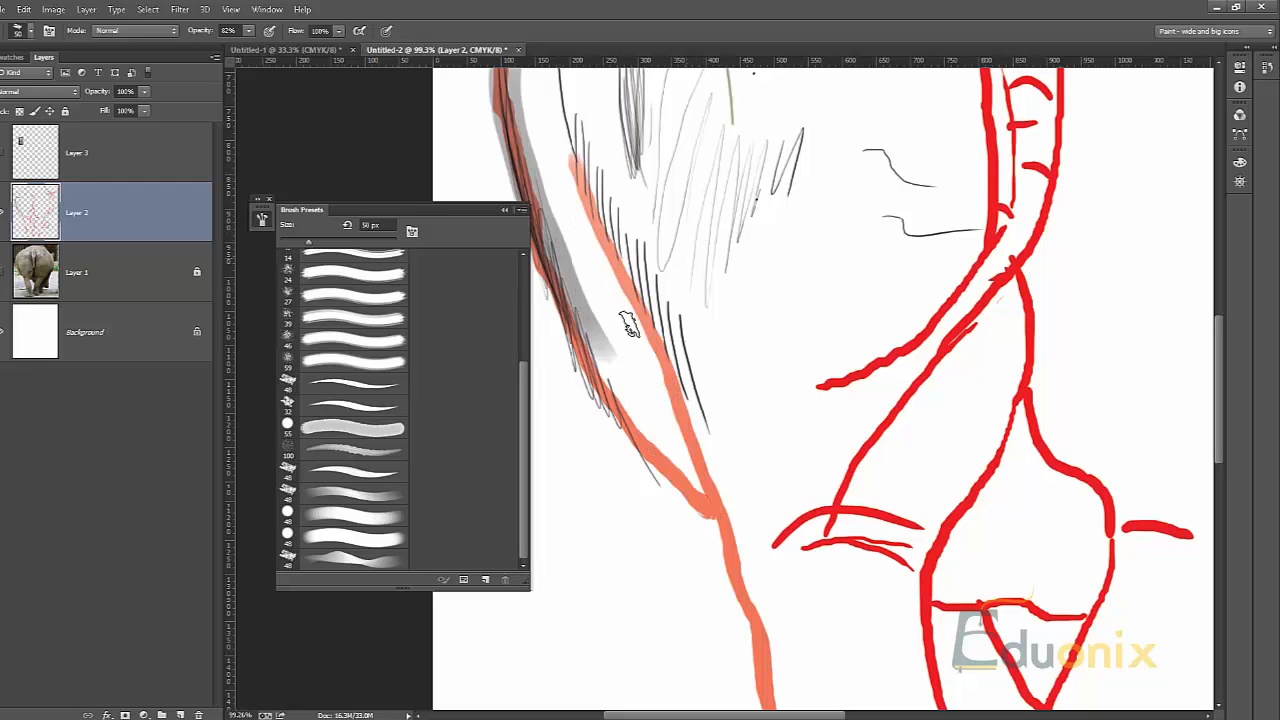
pyautogui.hotkey('ctrl', 'alt', 'z')
# Dab a brush mark beside the inner leg line, collapse the brush presets and set the brush opacity to 20%
pyautogui.rightClick(627, 374)
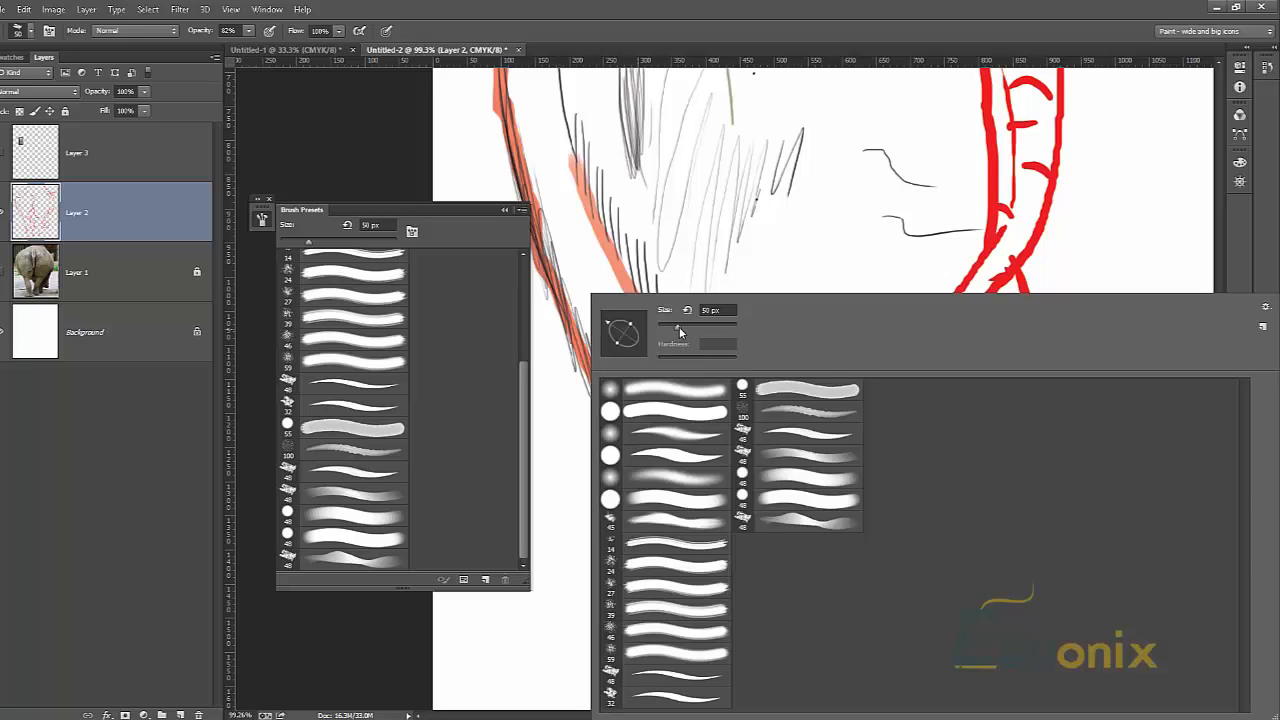
pyautogui.click(627, 200)
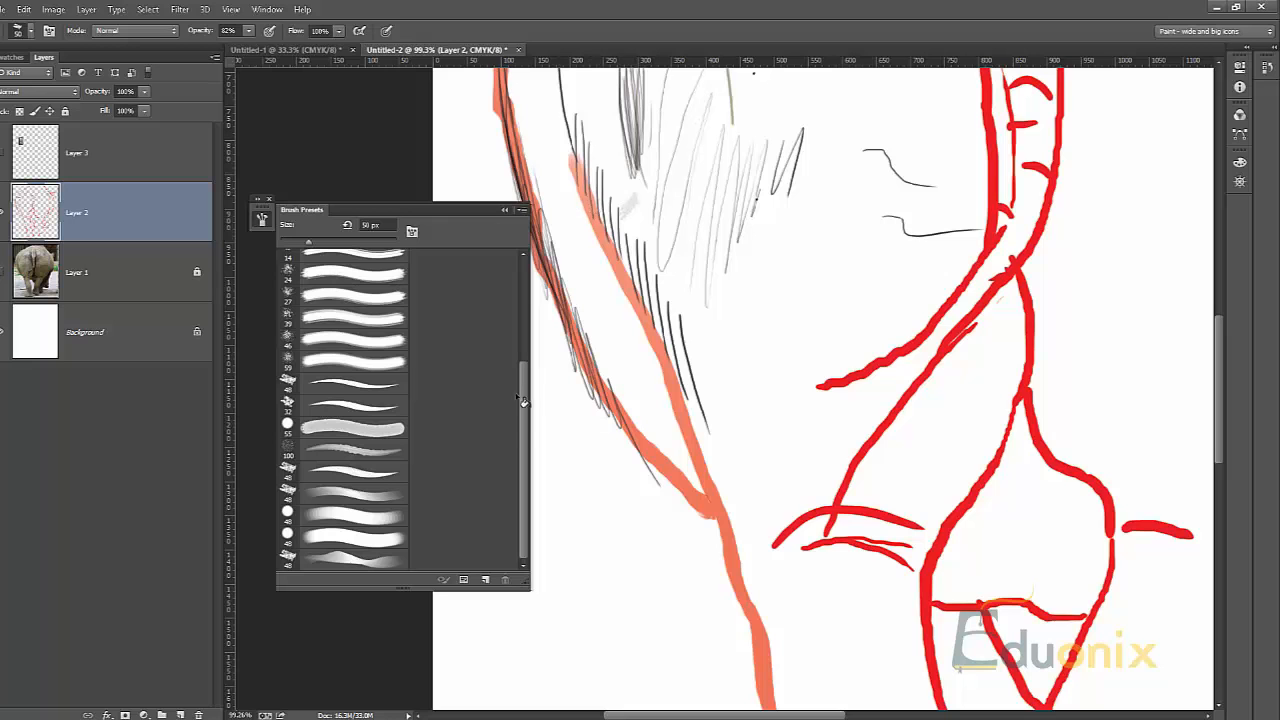
pyautogui.click(506, 208)
pyautogui.click(506, 208)
pyautogui.press('2')
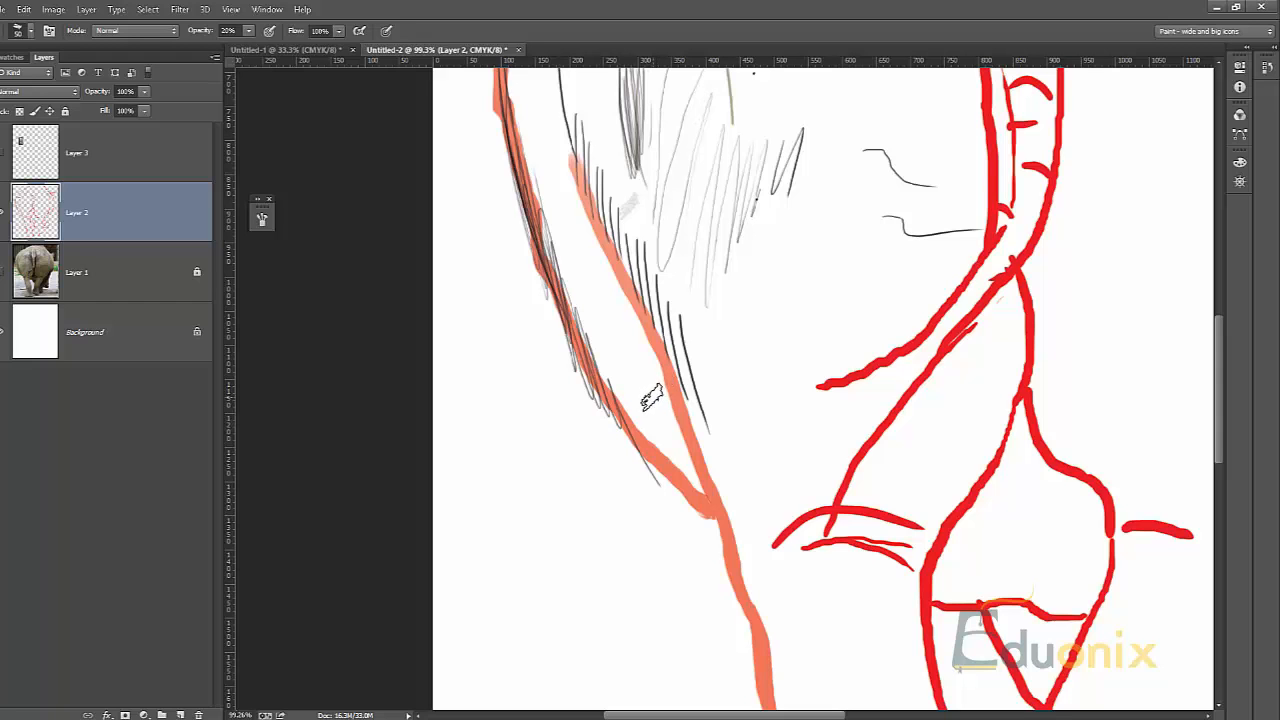
# Build up translucent grey shading between the two orange leg lines with overlapping strokes at 20% opacity
pyautogui.moveTo(700, 482)
pyautogui.mouseDown()
pyautogui.moveTo(565, 262)
pyautogui.moveTo(630, 420)
pyautogui.moveTo(664, 372)
pyautogui.moveTo(540, 150)
pyautogui.moveTo(553, 320)
pyautogui.moveTo(665, 480)
pyautogui.moveTo(722, 514)
pyautogui.mouseUp()
pyautogui.moveTo(652, 404); pyautogui.dragTo(688, 472)
pyautogui.moveTo(634, 376); pyautogui.dragTo(700, 478)
pyautogui.moveTo(634, 354); pyautogui.dragTo(702, 472)
pyautogui.moveTo(638, 308); pyautogui.dragTo(668, 454)
pyautogui.moveTo(622, 374); pyautogui.dragTo(678, 458)
pyautogui.moveTo(624, 382)
pyautogui.mouseDown()
pyautogui.moveTo(636, 420)
pyautogui.moveTo(712, 468)
pyautogui.mouseUp()
pyautogui.moveTo(604, 330); pyautogui.dragTo(606, 380)
pyautogui.moveTo(582, 296)
pyautogui.mouseDown()
pyautogui.moveTo(610, 350)
pyautogui.moveTo(618, 340)
pyautogui.mouseUp()
pyautogui.moveTo(604, 276); pyautogui.dragTo(660, 464)
pyautogui.moveTo(652, 394)
pyautogui.mouseDown()
pyautogui.moveTo(670, 466)
pyautogui.moveTo(722, 490)
pyautogui.moveTo(672, 422)
pyautogui.mouseUp()
pyautogui.moveTo(642, 372); pyautogui.dragTo(690, 470)
pyautogui.moveTo(638, 374)
pyautogui.mouseDown()
pyautogui.moveTo(652, 438)
pyautogui.moveTo(602, 368)
pyautogui.moveTo(610, 310)
pyautogui.moveTo(668, 402)
pyautogui.mouseUp()
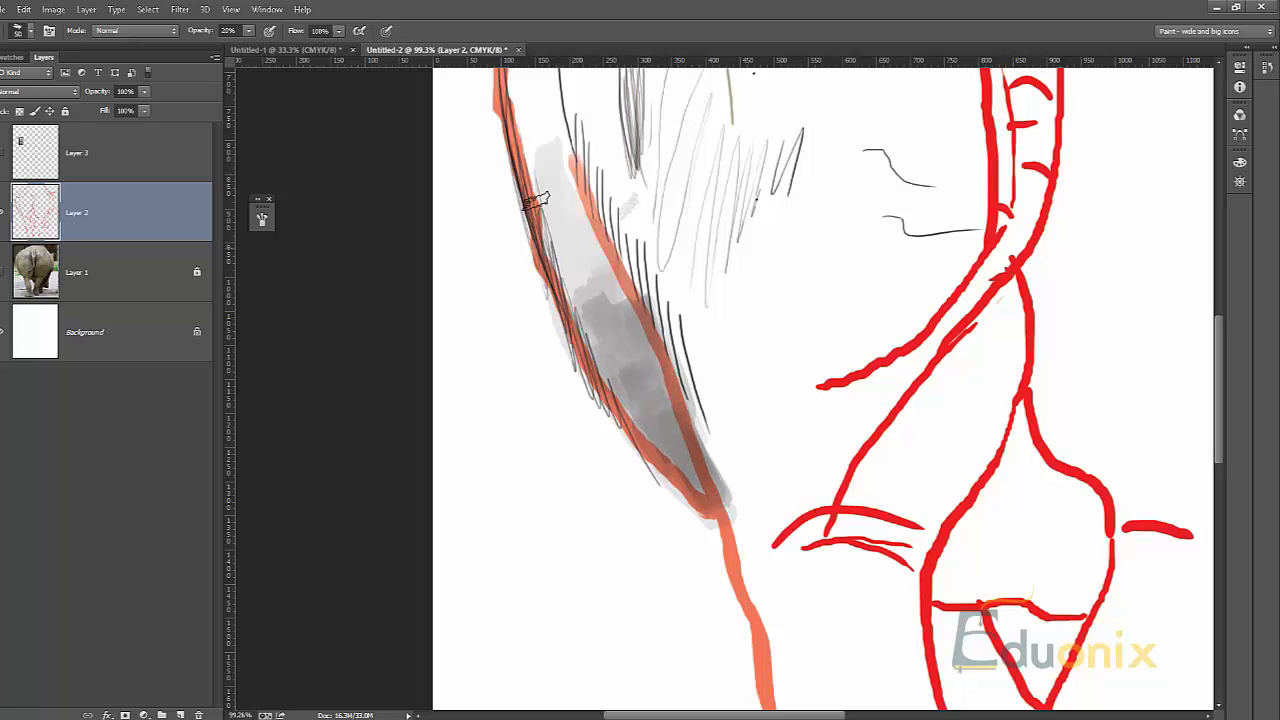
pyautogui.moveTo(540, 165); pyautogui.dragTo(610, 300)
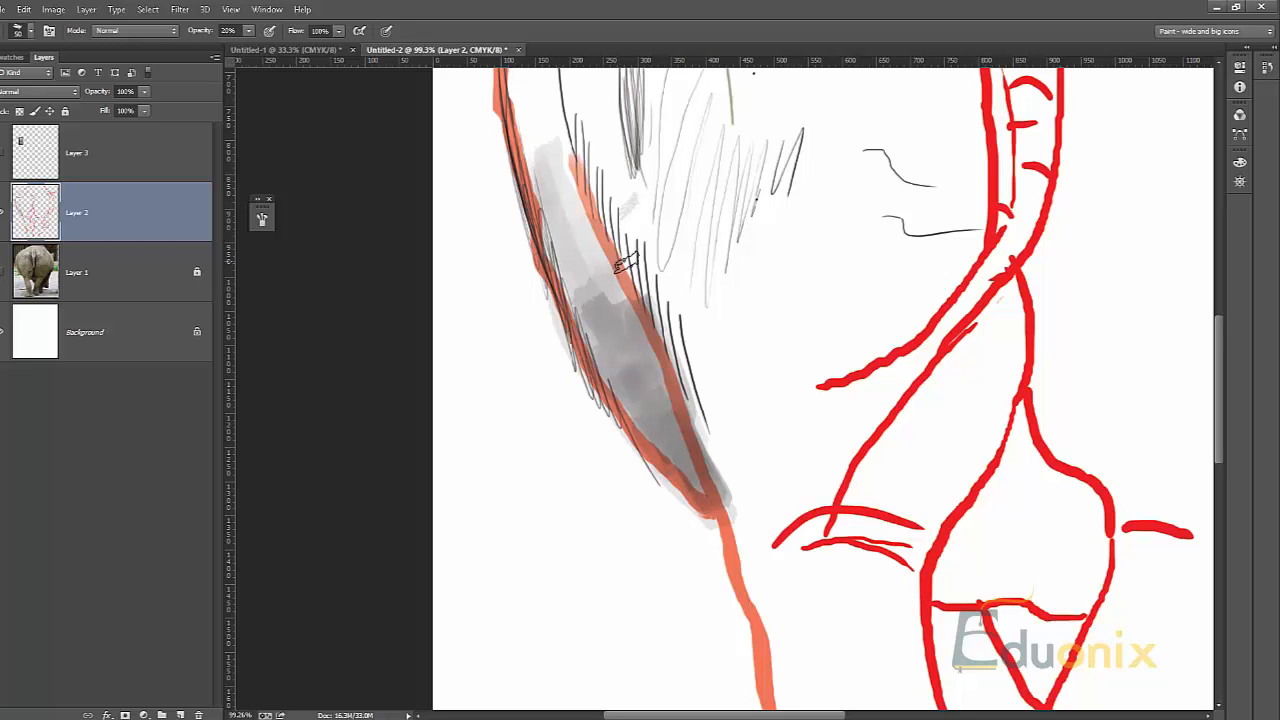
# Paint a series of broad diagonal grey strokes from below the tail across toward the other leg at varying opacity
pyautogui.press('z')
pyautogui.keyDown('alt'); pyautogui.click(716, 340); pyautogui.keyUp('alt')
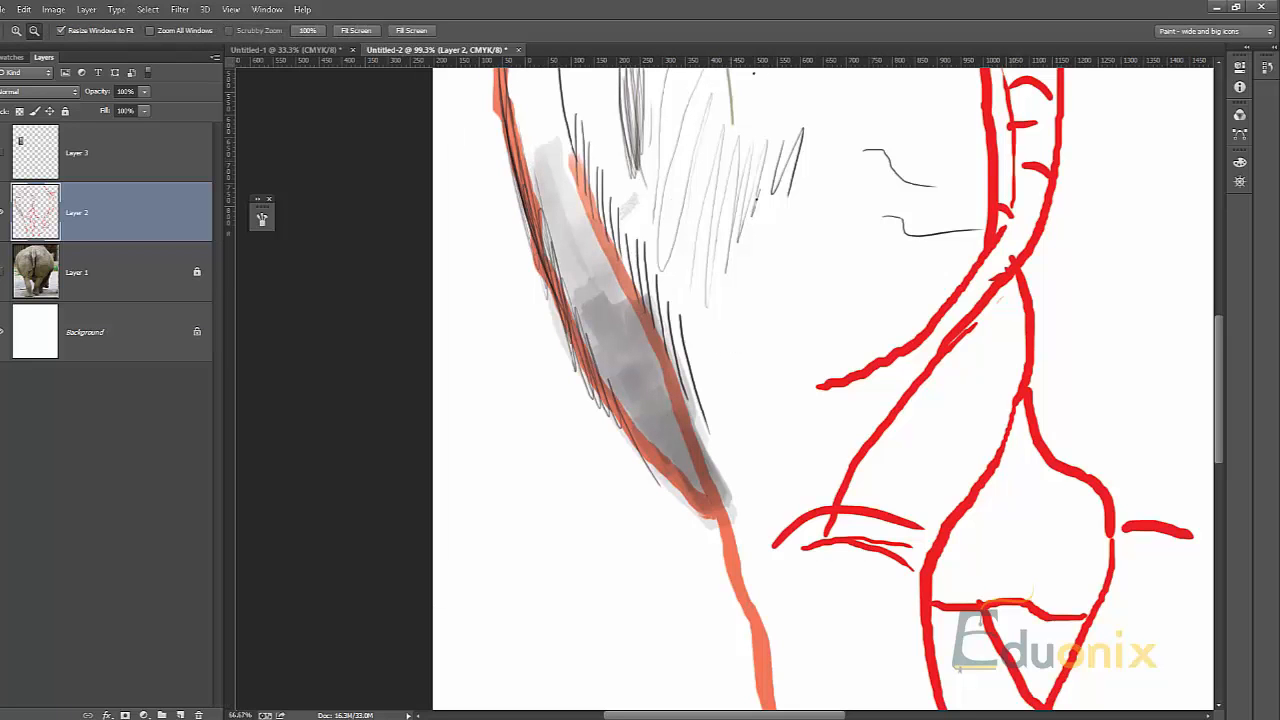
pyautogui.keyDown('alt'); pyautogui.click(718, 341); pyautogui.keyUp('alt')
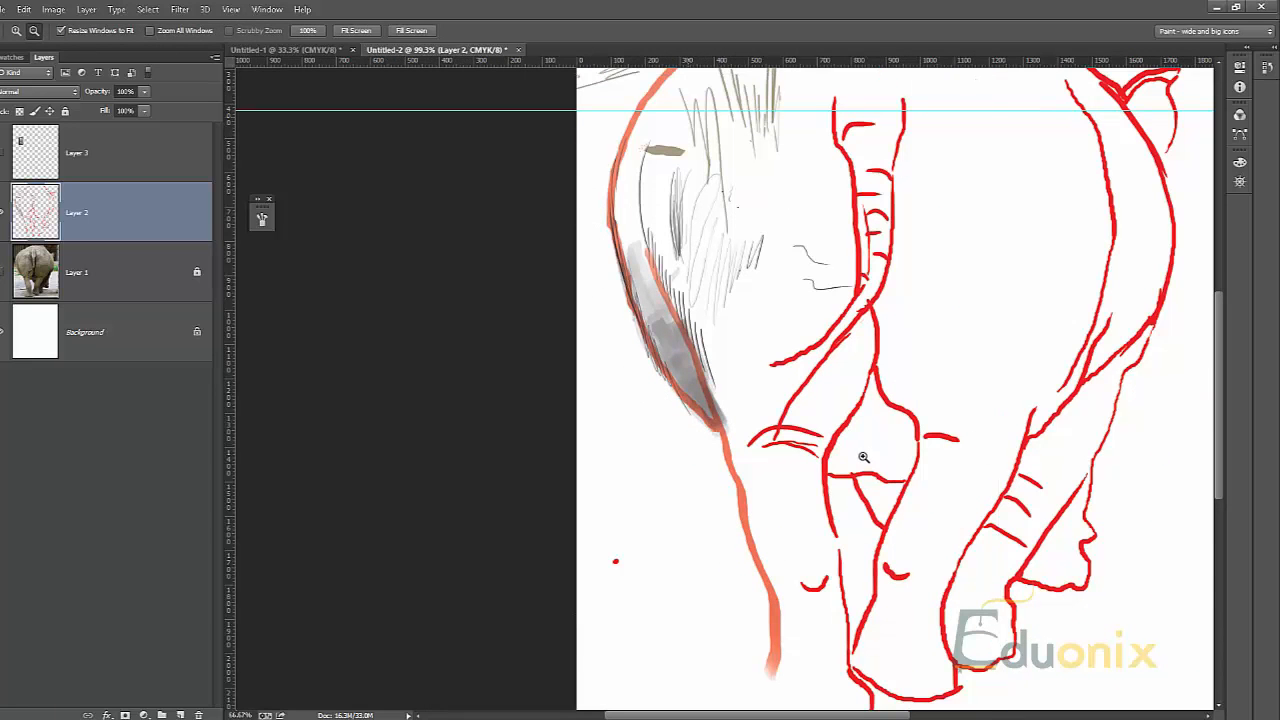
pyautogui.click(858, 456)
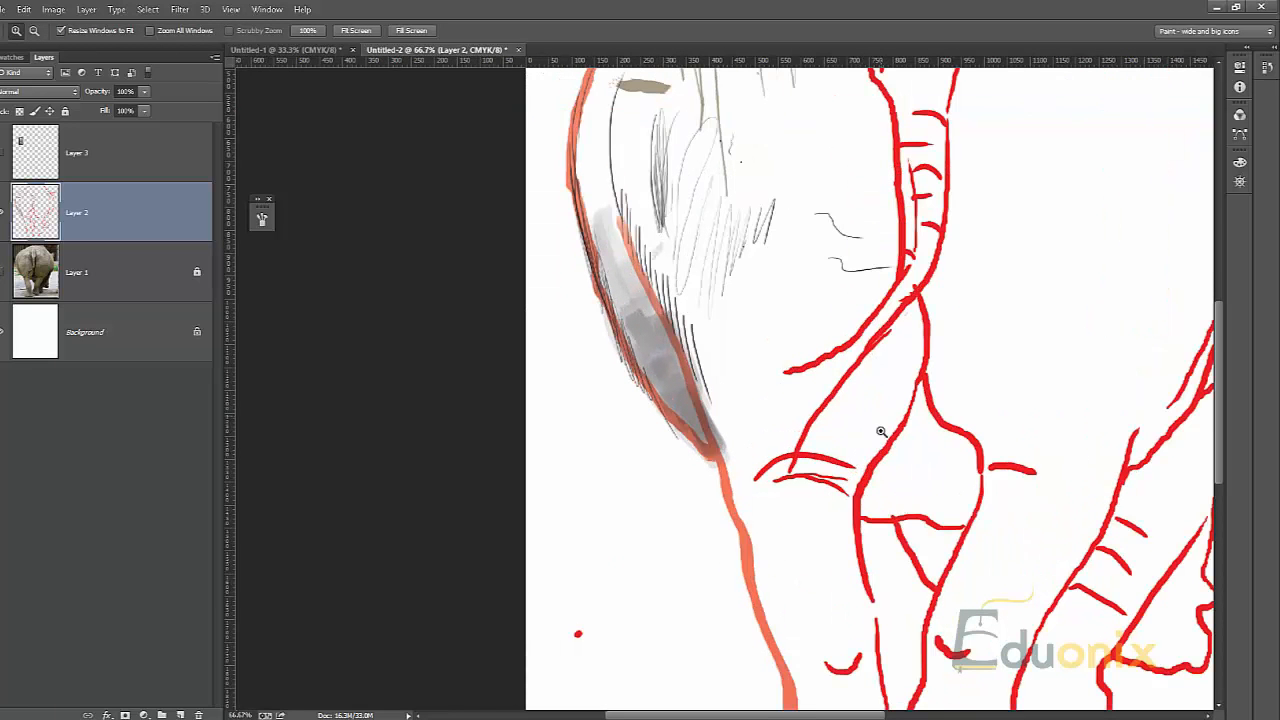
pyautogui.press('b')
pyautogui.moveTo(880, 500); pyautogui.dragTo(966, 428)
pyautogui.moveTo(934, 500); pyautogui.dragTo(1048, 388)
pyautogui.moveTo(994, 499)
pyautogui.mouseDown()
pyautogui.moveTo(1050, 387)
pyautogui.moveTo(1090, 388)
pyautogui.mouseUp()
pyautogui.moveTo(1036, 499); pyautogui.dragTo(1123, 397)
pyautogui.moveTo(1043, 544); pyautogui.dragTo(1150, 447)
pyautogui.moveTo(1066, 580); pyautogui.dragTo(1170, 516)
pyautogui.moveTo(1016, 630); pyautogui.dragTo(1090, 524)
pyautogui.moveTo(994, 538); pyautogui.dragTo(1090, 410)
pyautogui.moveTo(984, 508); pyautogui.dragTo(1104, 298)
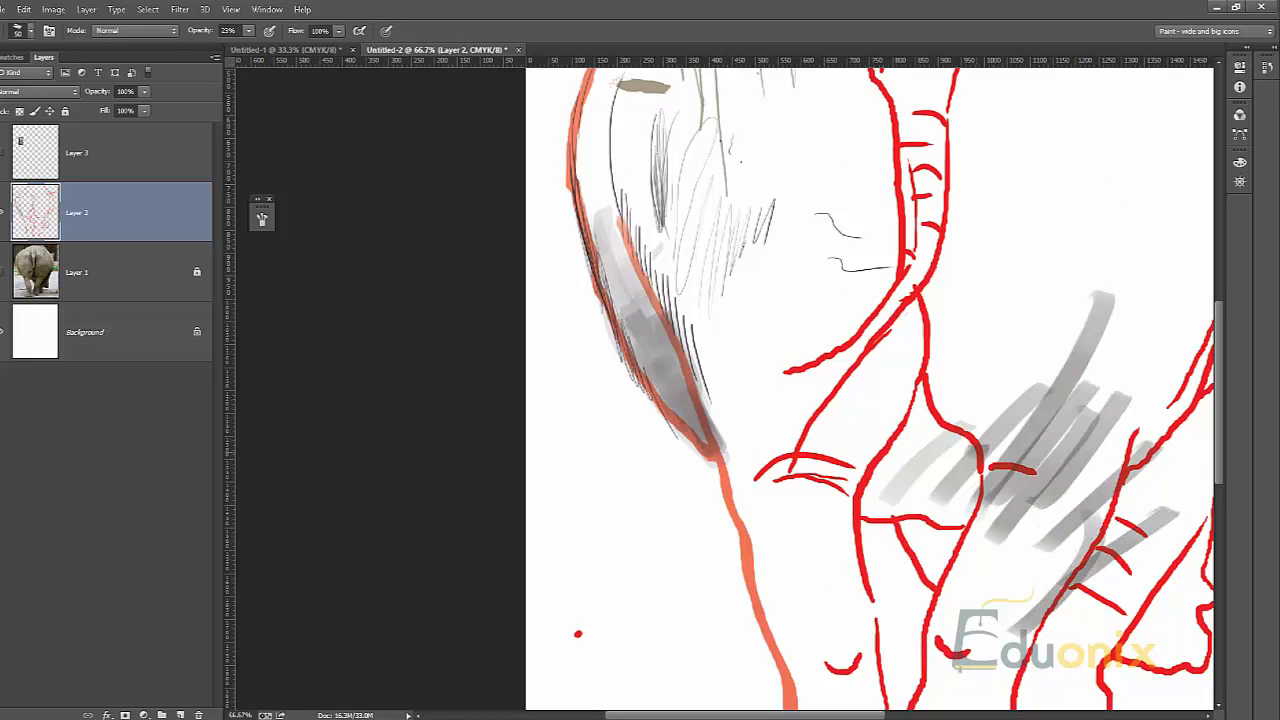
pyautogui.moveTo(981, 450); pyautogui.dragTo(1108, 244)
pyautogui.moveTo(930, 410); pyautogui.dragTo(1100, 196)
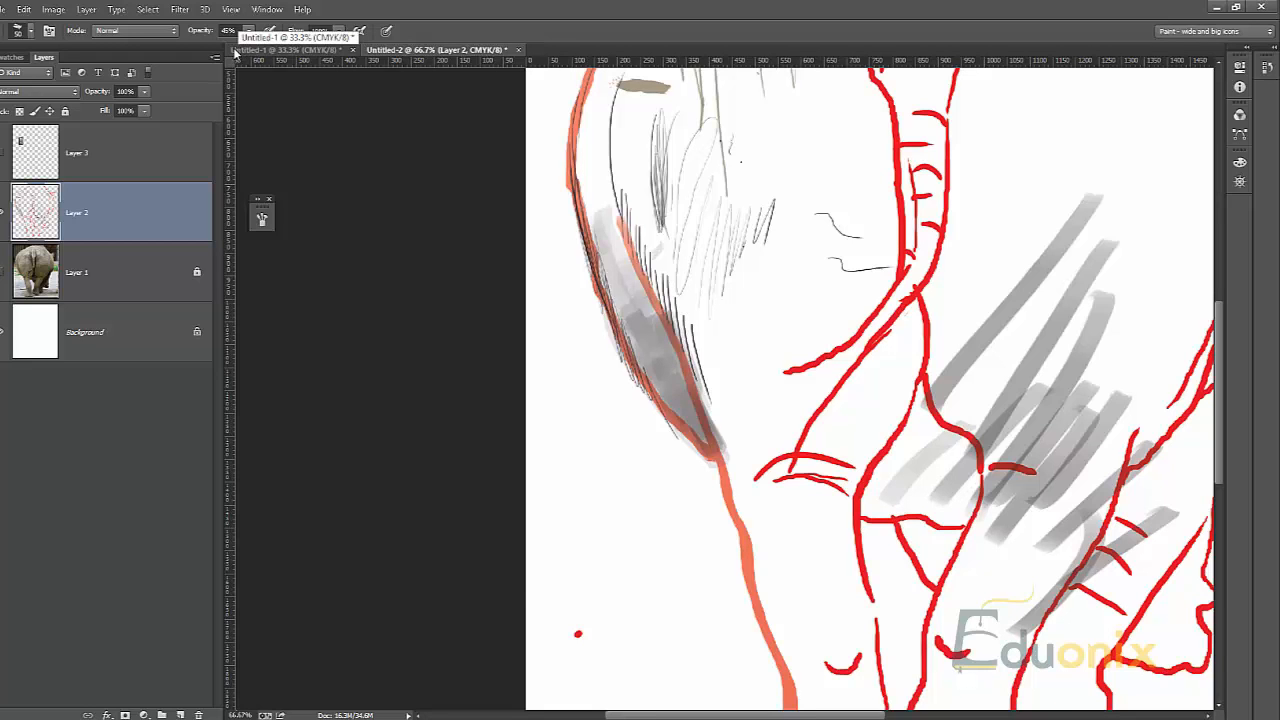
# Try a brush opacity of 97% and other values, and set it to 4%
pyautogui.press('9')
pyautogui.press('7')
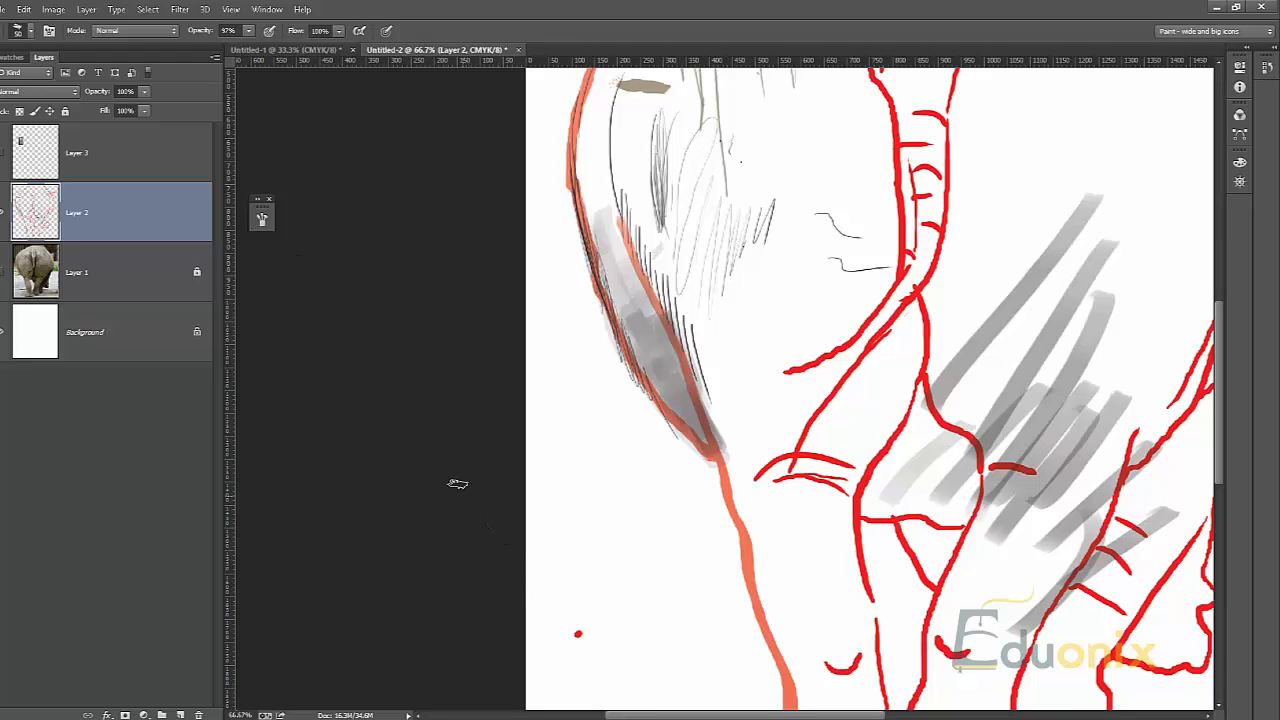
pyautogui.press('1')
pyautogui.press('0')
pyautogui.press('0')
pyautogui.press('4')
# Step back through the diagonal grey strokes until only the first one below the tail is left
pyautogui.hotkey('ctrl', 'alt', 'z')
pyautogui.hotkey('ctrl', 'alt', 'z')
pyautogui.hotkey('ctrl', 'alt', 'z')
pyautogui.hotkey('ctrl', 'alt', 'z')
pyautogui.hotkey('ctrl', 'alt', 'z')
pyautogui.hotkey('ctrl', 'alt', 'z')
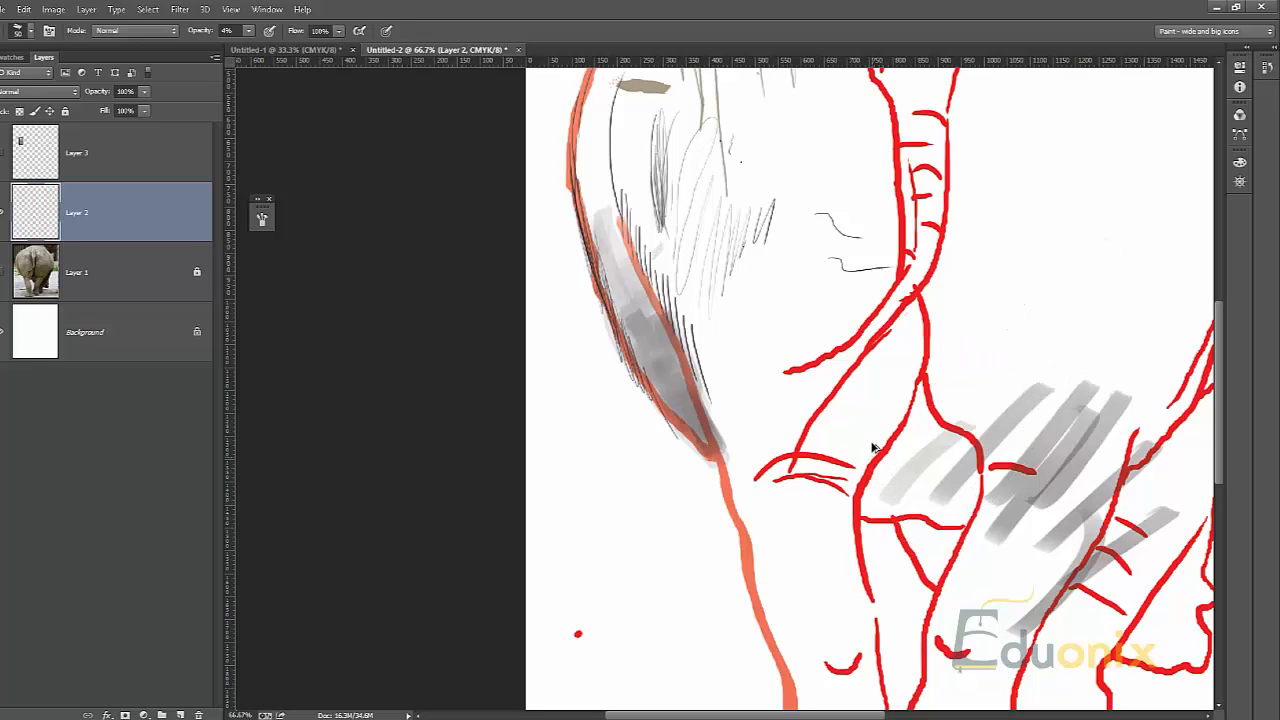
pyautogui.hotkey('ctrl', 'alt', 'z')
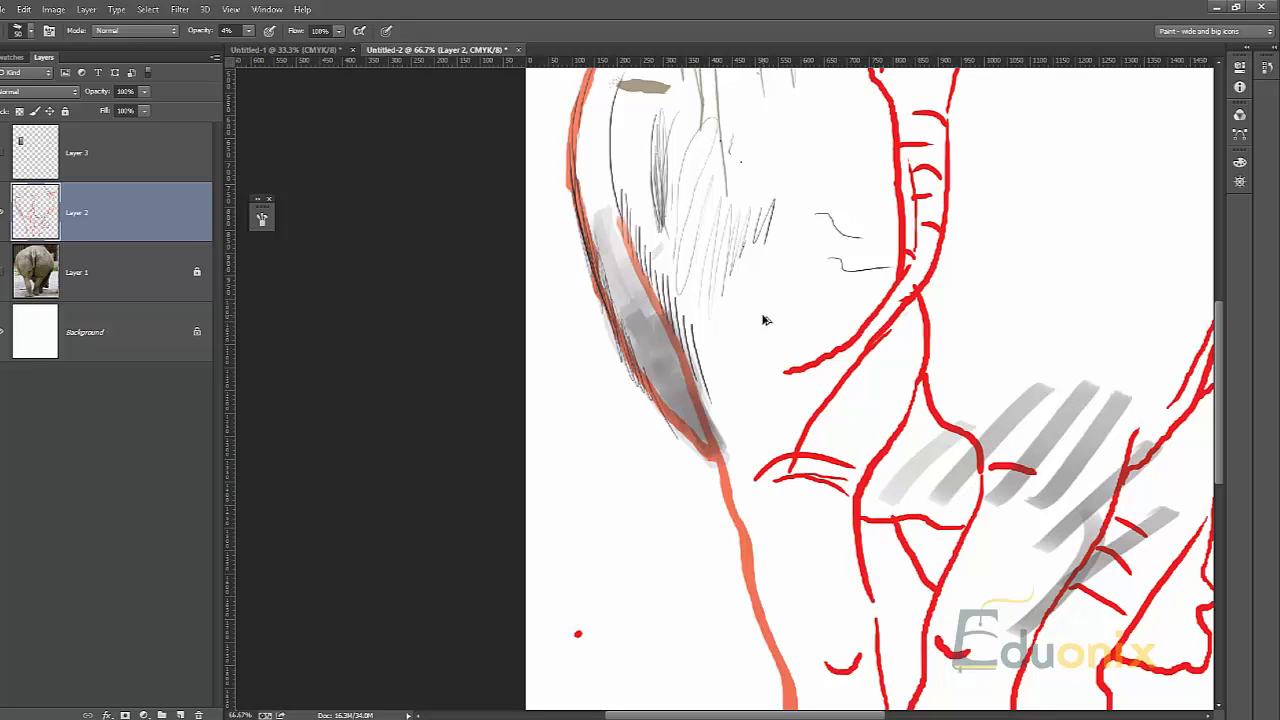
pyautogui.hotkey('ctrl', 'alt', 'z')
pyautogui.hotkey('ctrl', 'alt', 'z')
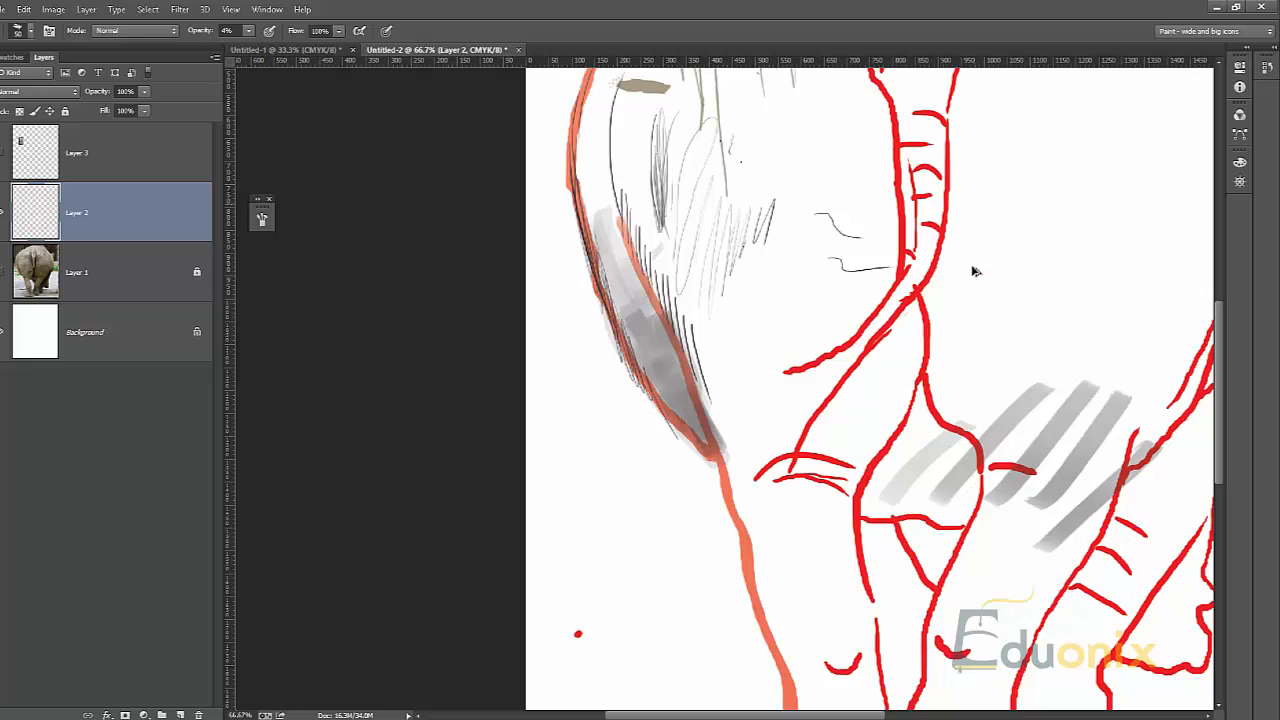
pyautogui.hotkey('ctrl', 'alt', 'z')
pyautogui.hotkey('ctrl', 'alt', 'z')
pyautogui.hotkey('ctrl', 'alt', 'z')
pyautogui.hotkey('ctrl', 'alt', 'z')
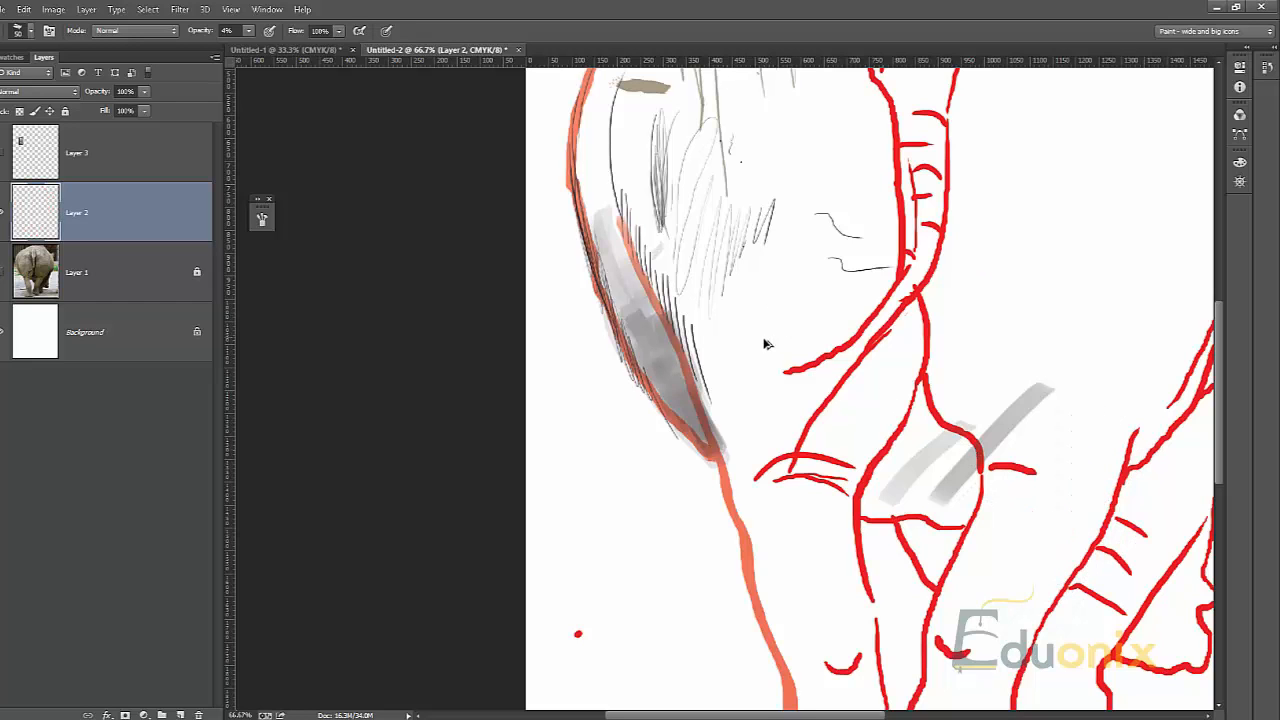
pyautogui.hotkey('ctrl', 'alt', 'z')
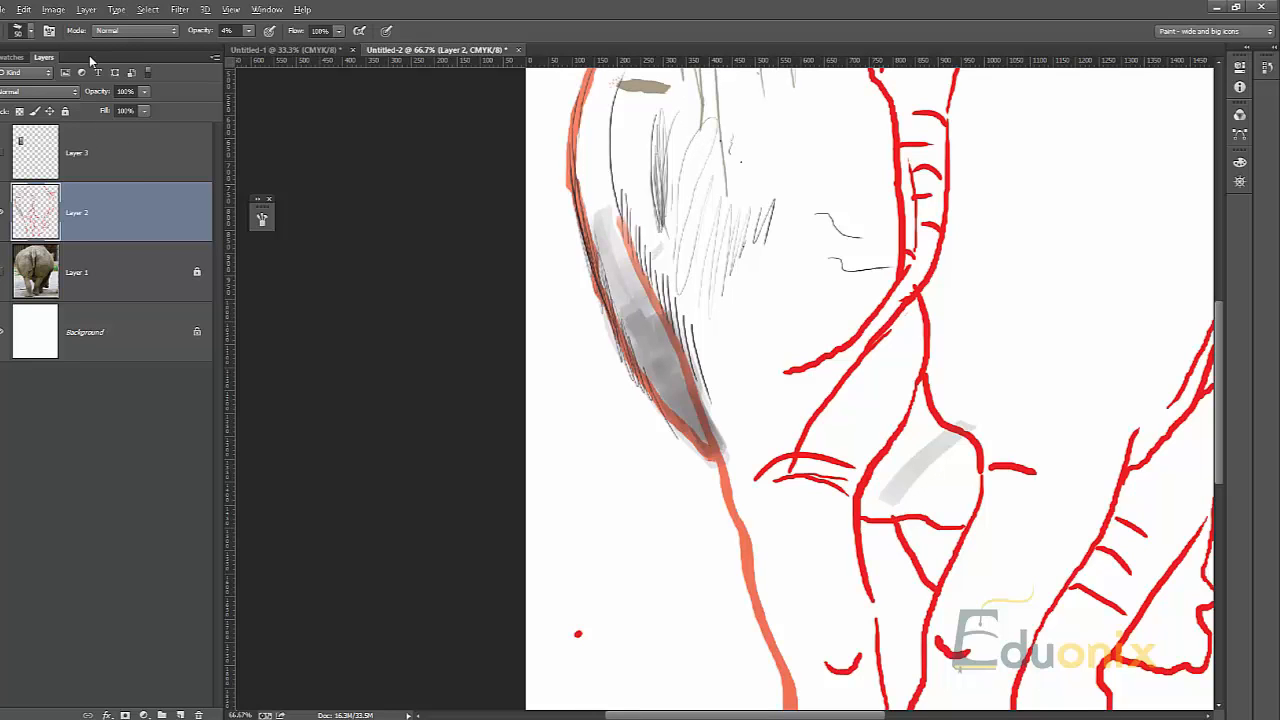
# Check the history states setting in the Performance preferences and close the dialog
pyautogui.click(33, 9)
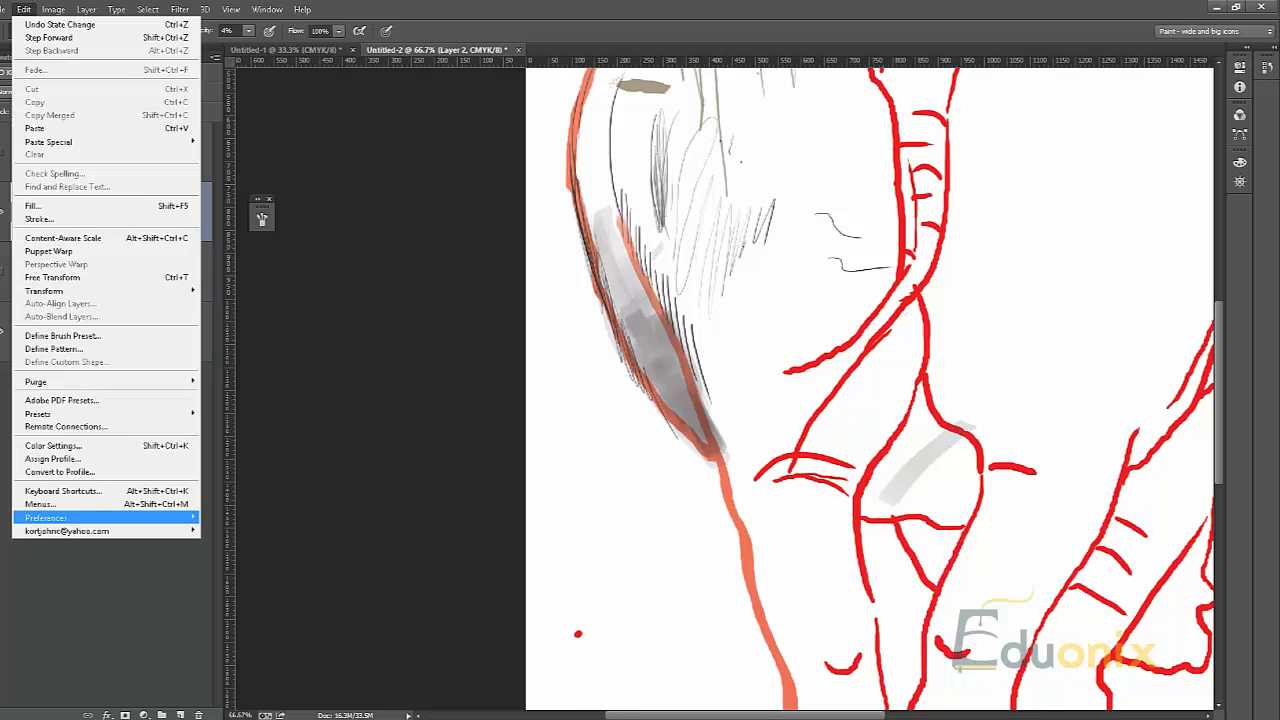
pyautogui.moveTo(60, 517)
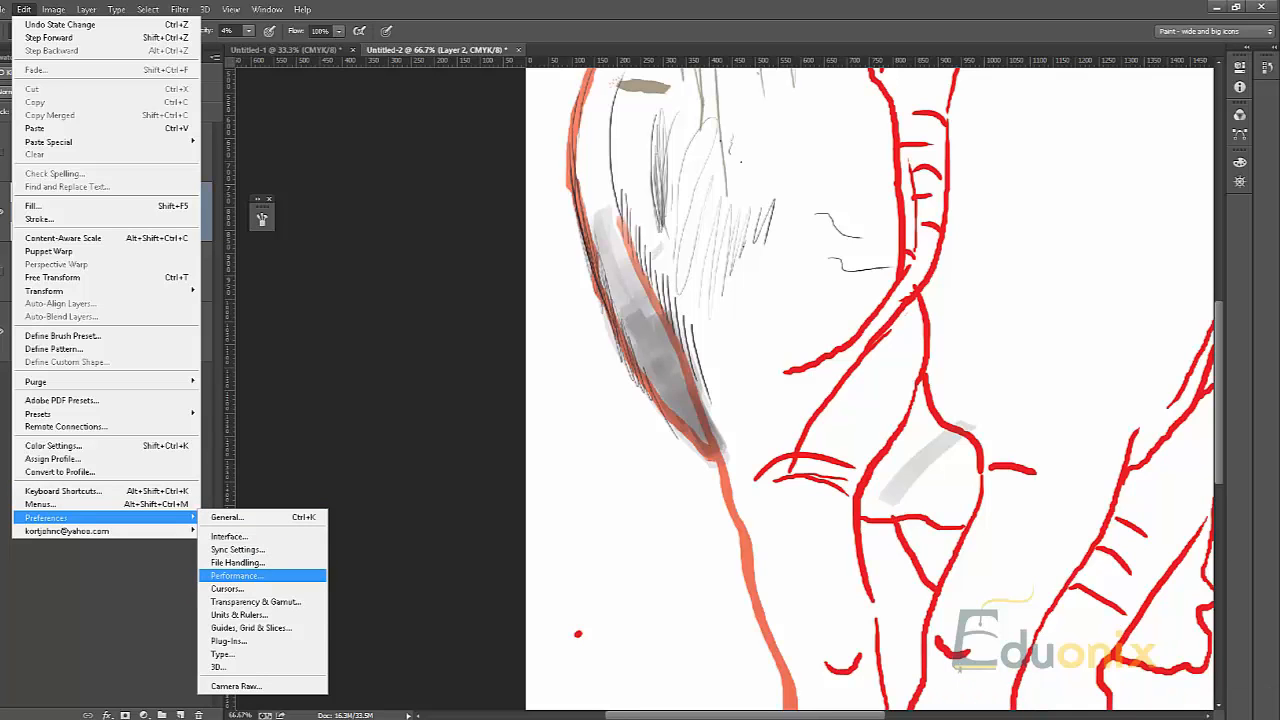
pyautogui.click(262, 575)
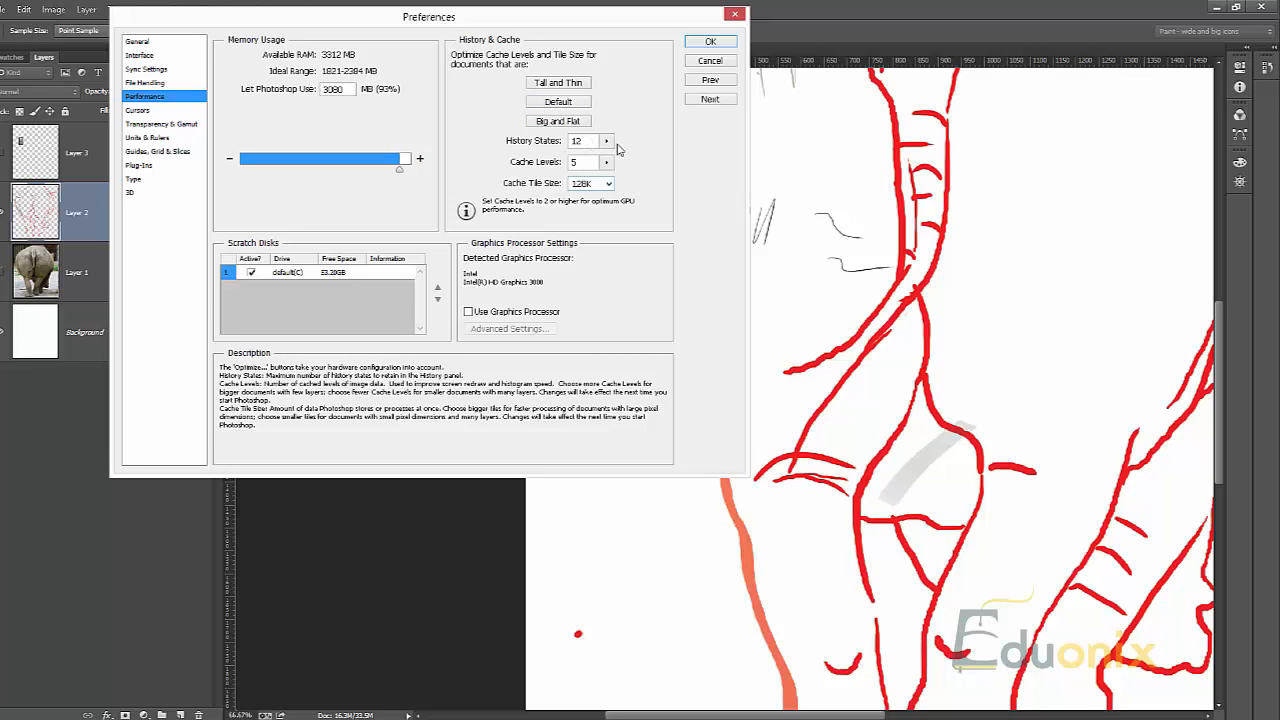
pyautogui.click(712, 40)
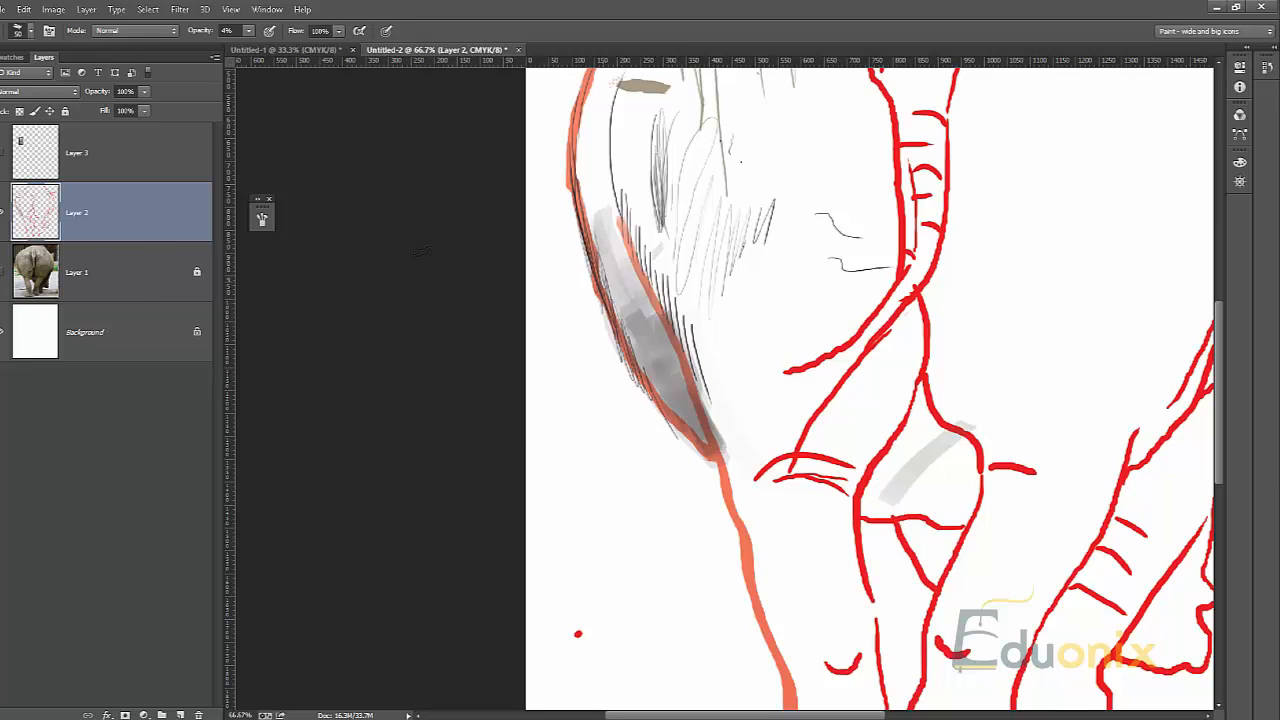
# Add a new layer above Layer 3
pyautogui.click(149, 180)
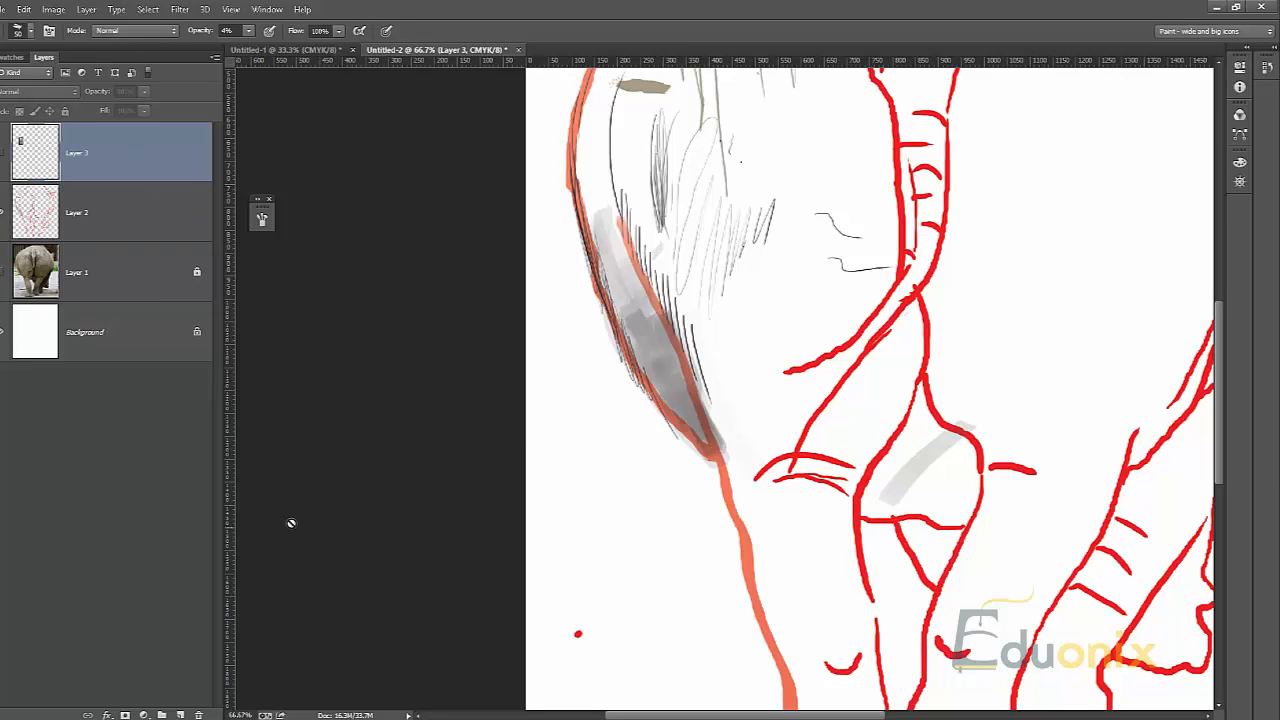
pyautogui.click(180, 714)
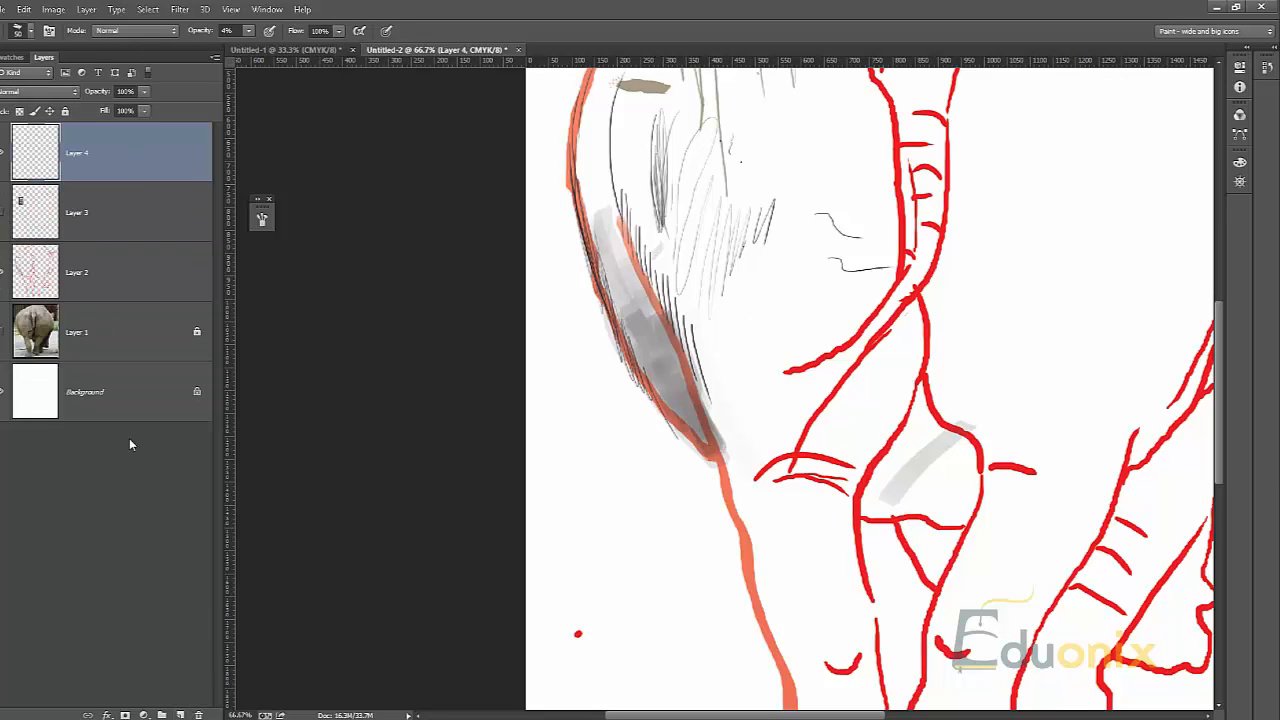
# Show Layer 3 again and lock Layer 2 and Layer 3 completely
pyautogui.click(3, 212)
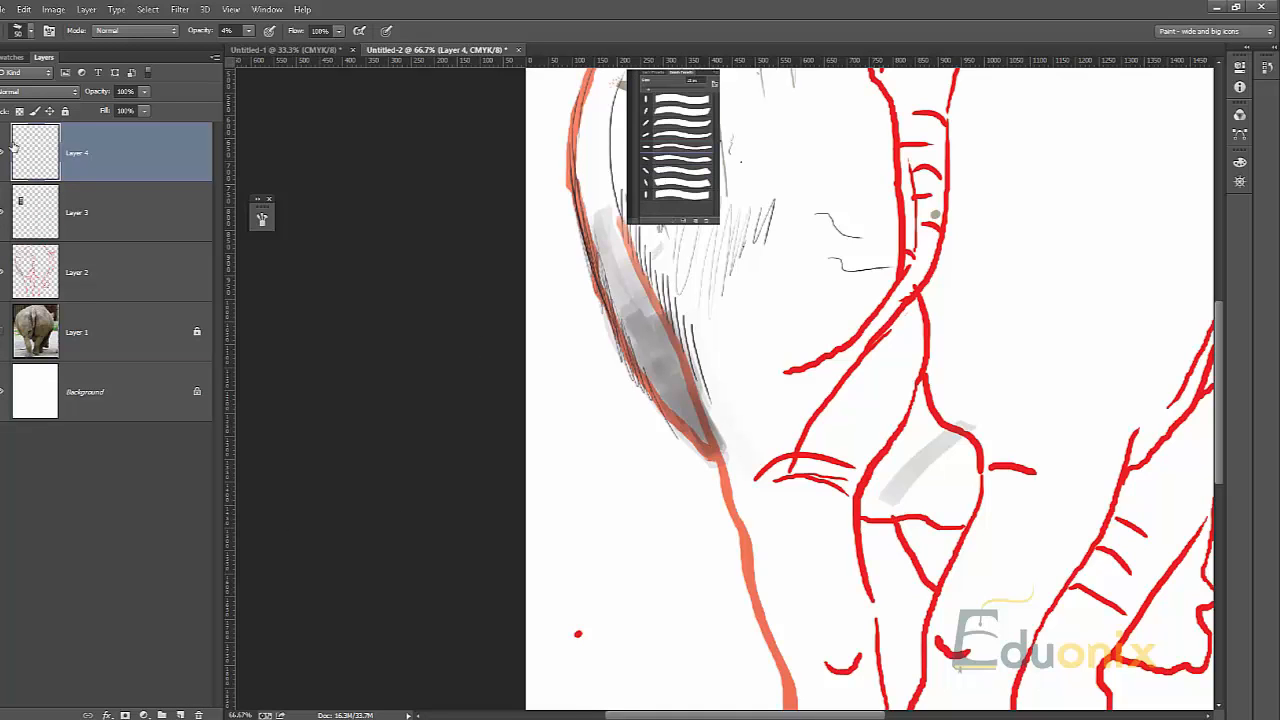
pyautogui.click(117, 290)
pyautogui.keyDown('shift'); pyautogui.click(117, 225); pyautogui.keyUp('shift')
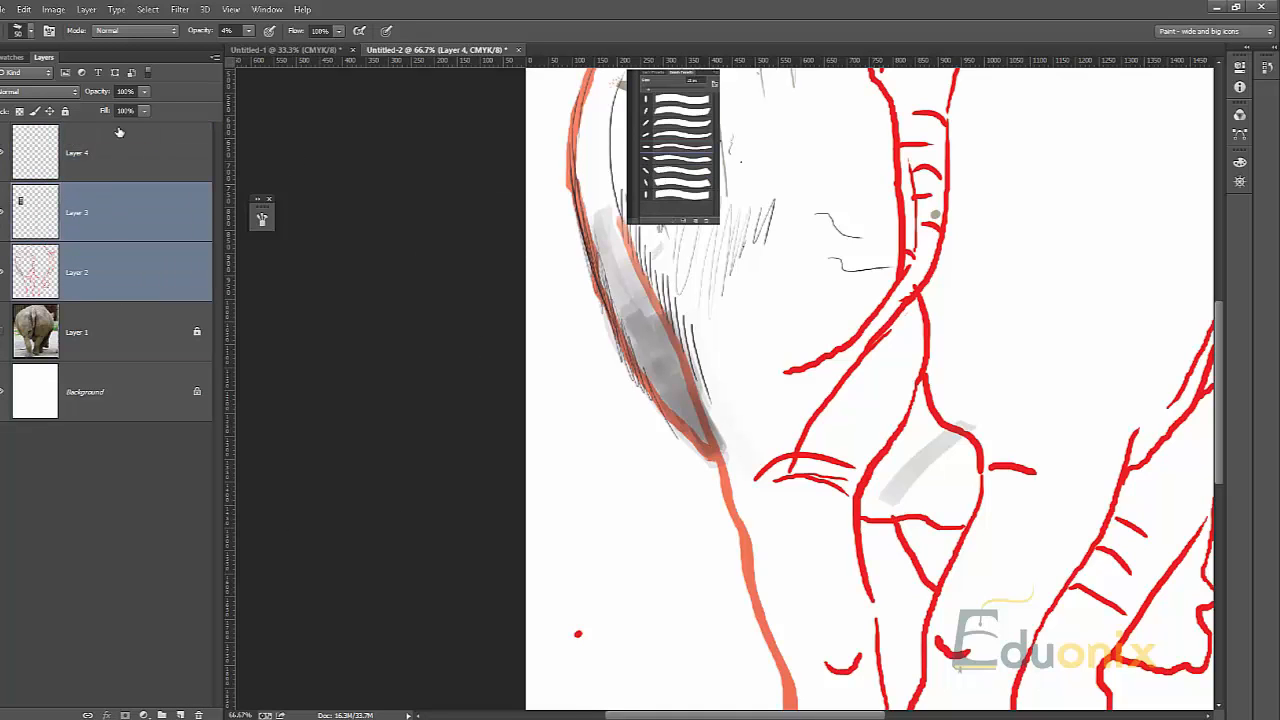
pyautogui.click(65, 111)
pyautogui.moveTo(785, 436); pyautogui.dragTo(573, 298)
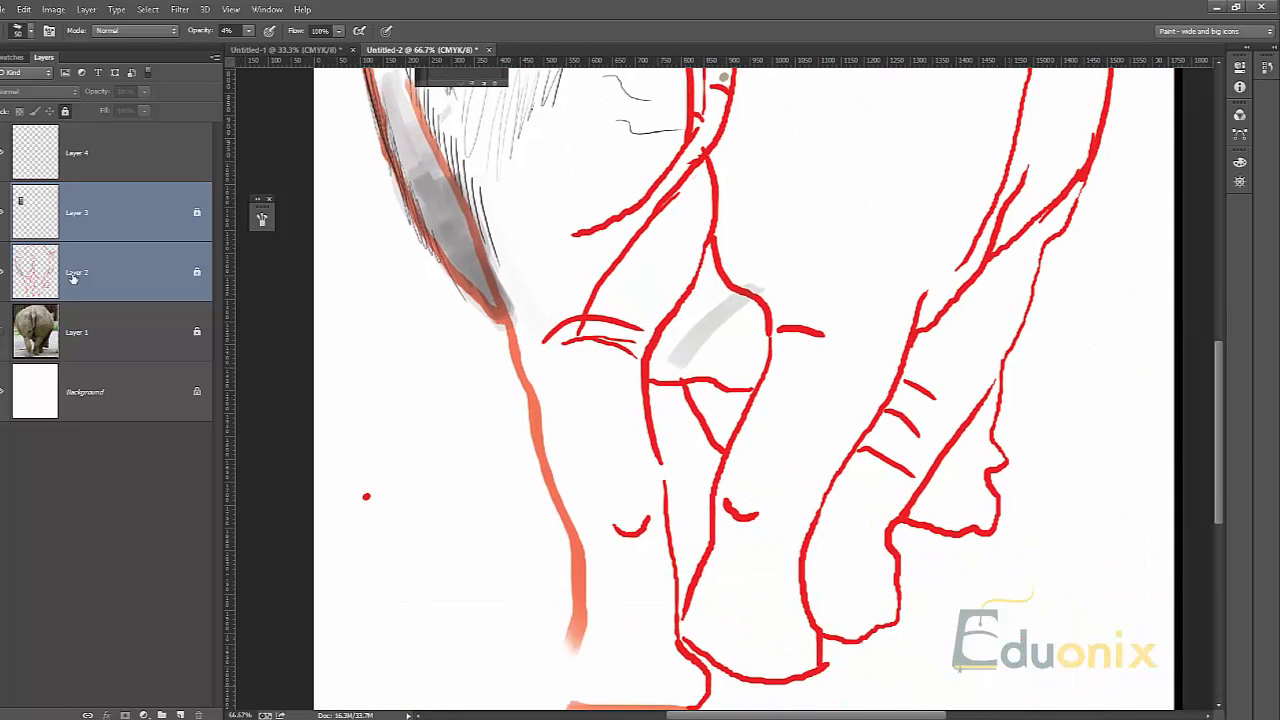
# Try to erase part of the drawing on the locked layers and dismiss the error message
pyautogui.click(3, 273)
pyautogui.press('e')
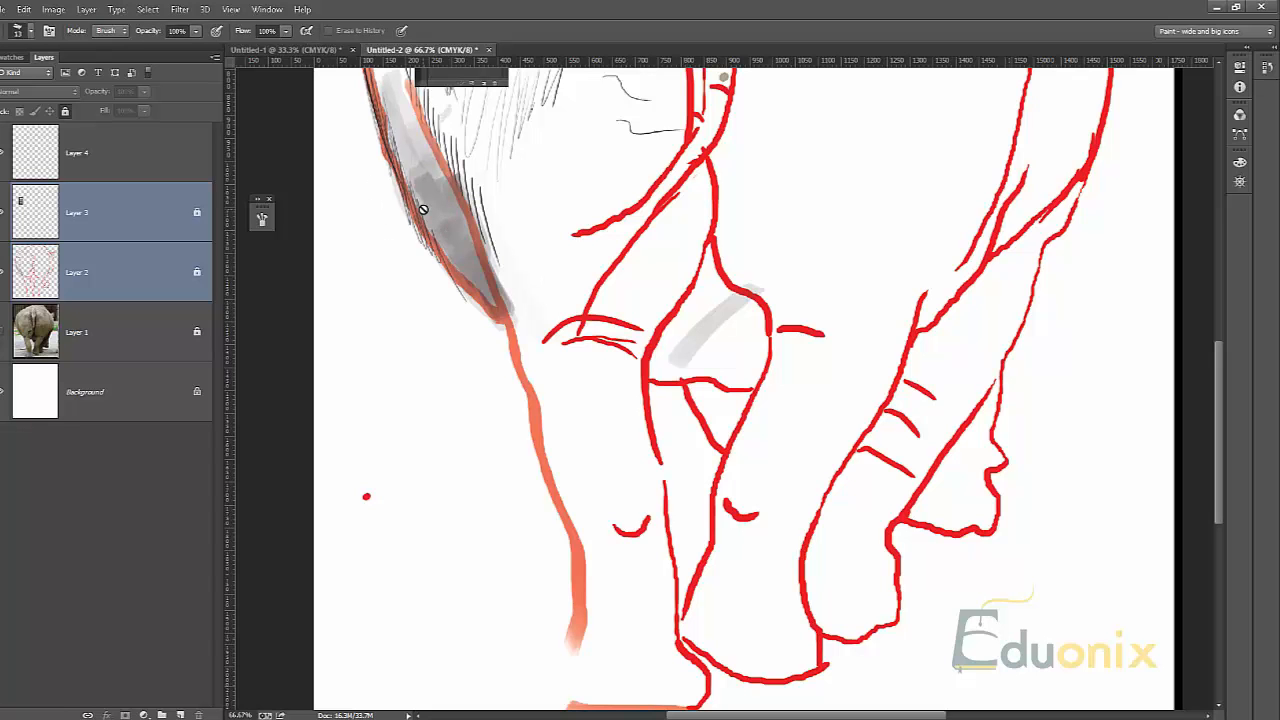
pyautogui.moveTo(637, 334); pyautogui.dragTo(517, 291)
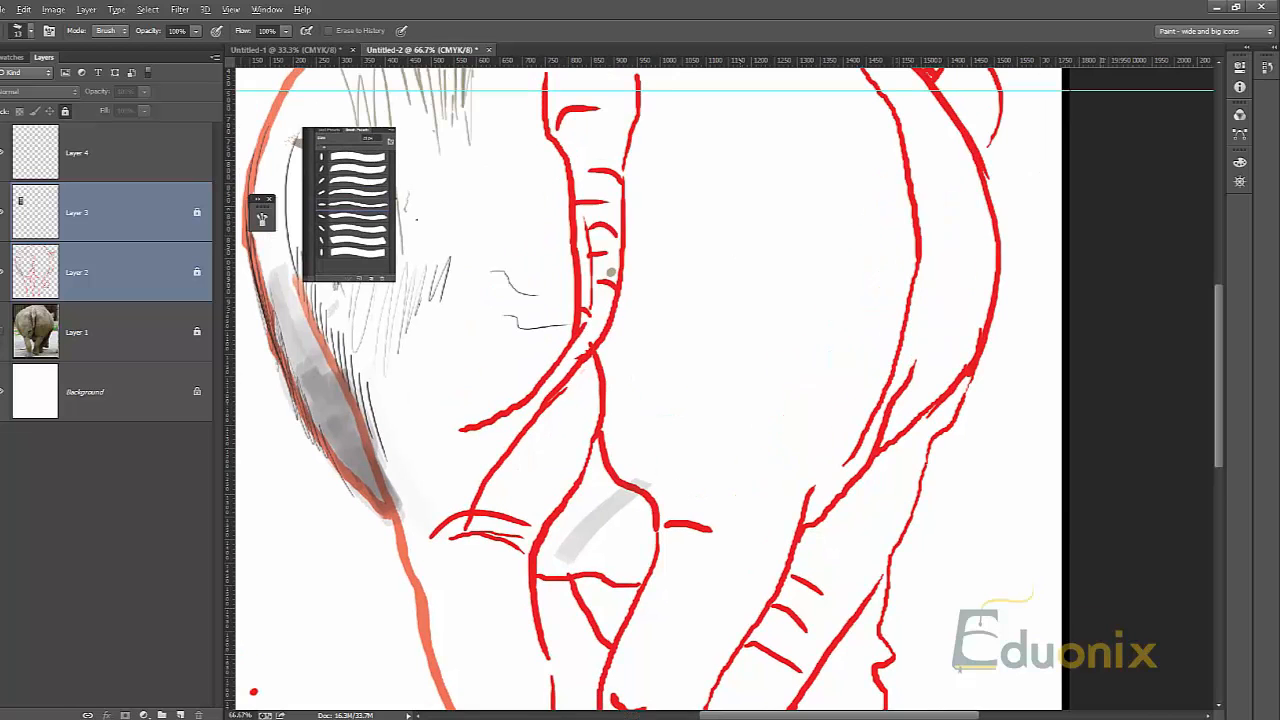
pyautogui.click(610, 271)
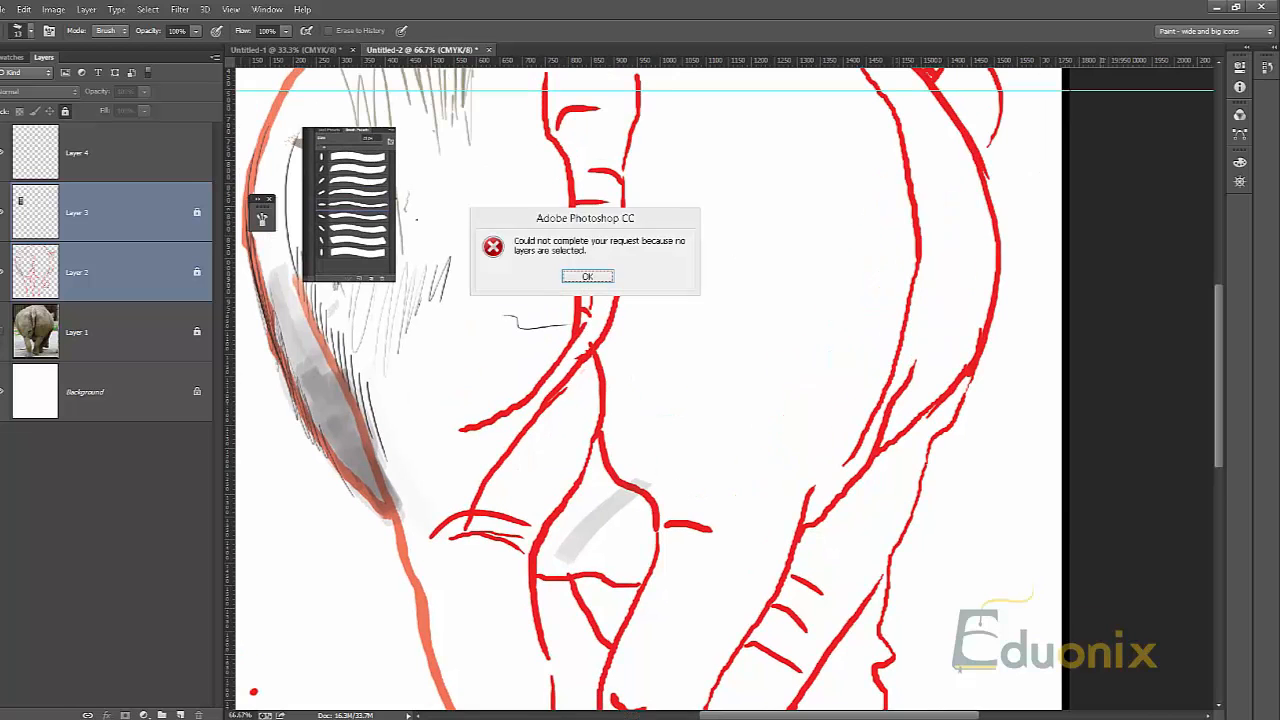
pyautogui.moveTo(658, 211); pyautogui.dragTo(677, 208)
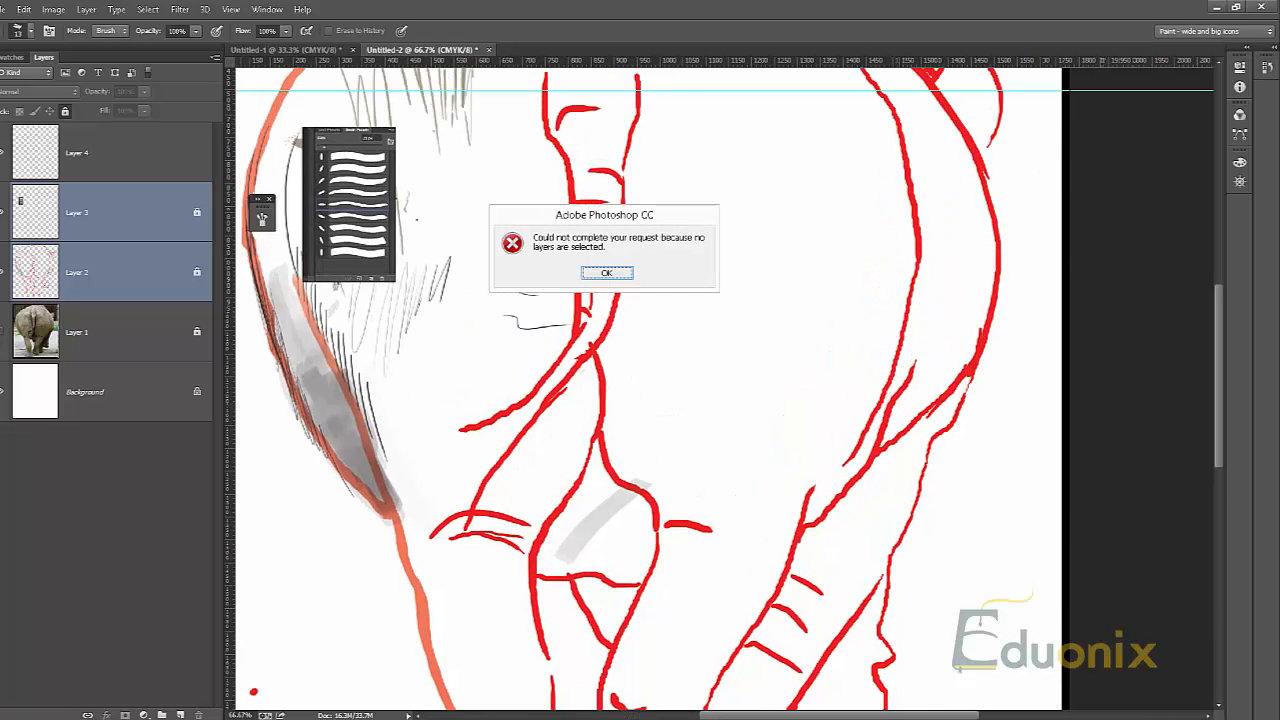
pyautogui.click(618, 273)
# Switch to the Brush tool, open the brush presets and place them beside the whole rhino drawing
pyautogui.press('z')
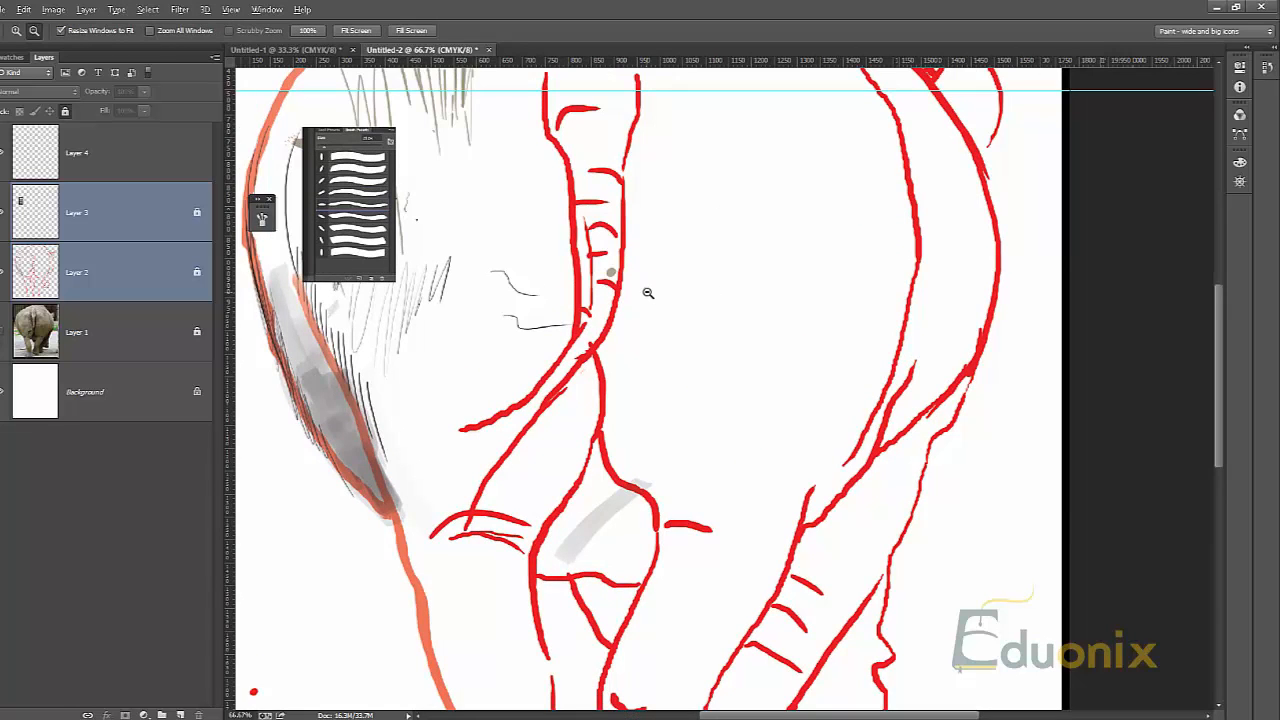
pyautogui.keyDown('alt'); pyautogui.click(648, 292); pyautogui.keyUp('alt')
pyautogui.keyDown('alt'); pyautogui.click(651, 290); pyautogui.keyUp('alt')
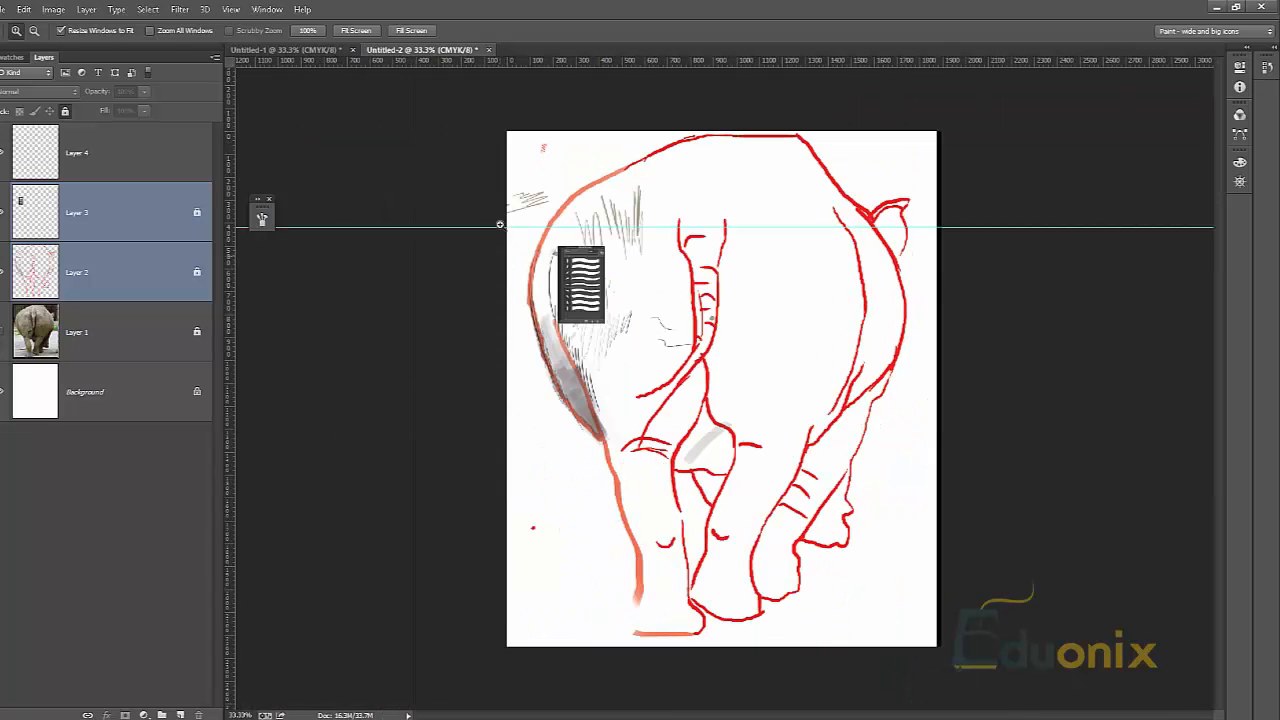
pyautogui.press('b')
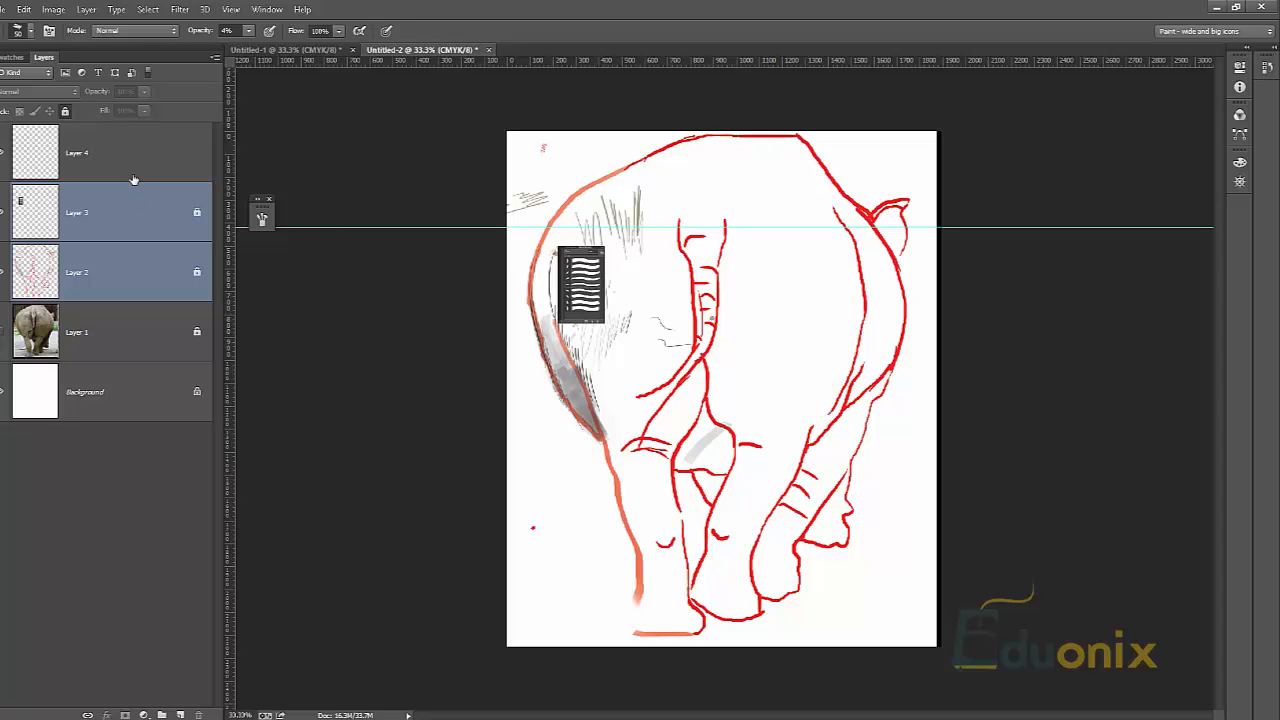
pyautogui.click(262, 10)
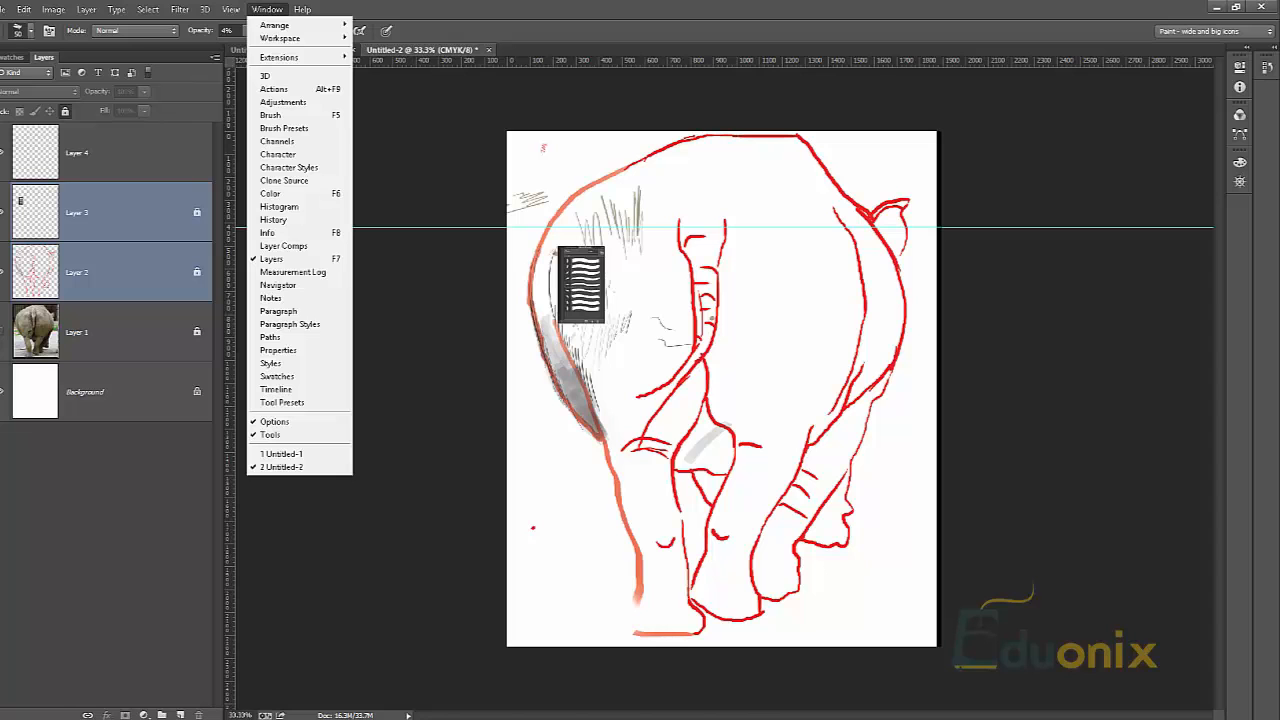
pyautogui.click(284, 128)
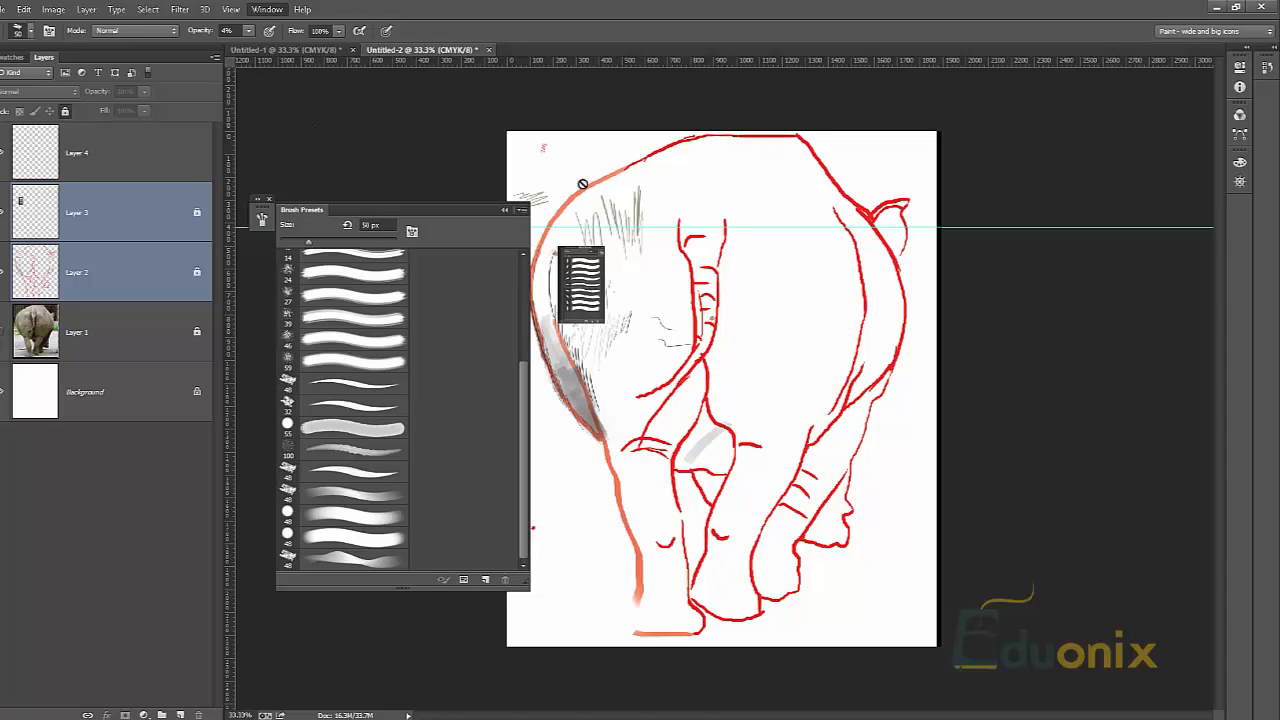
pyautogui.click(687, 215)
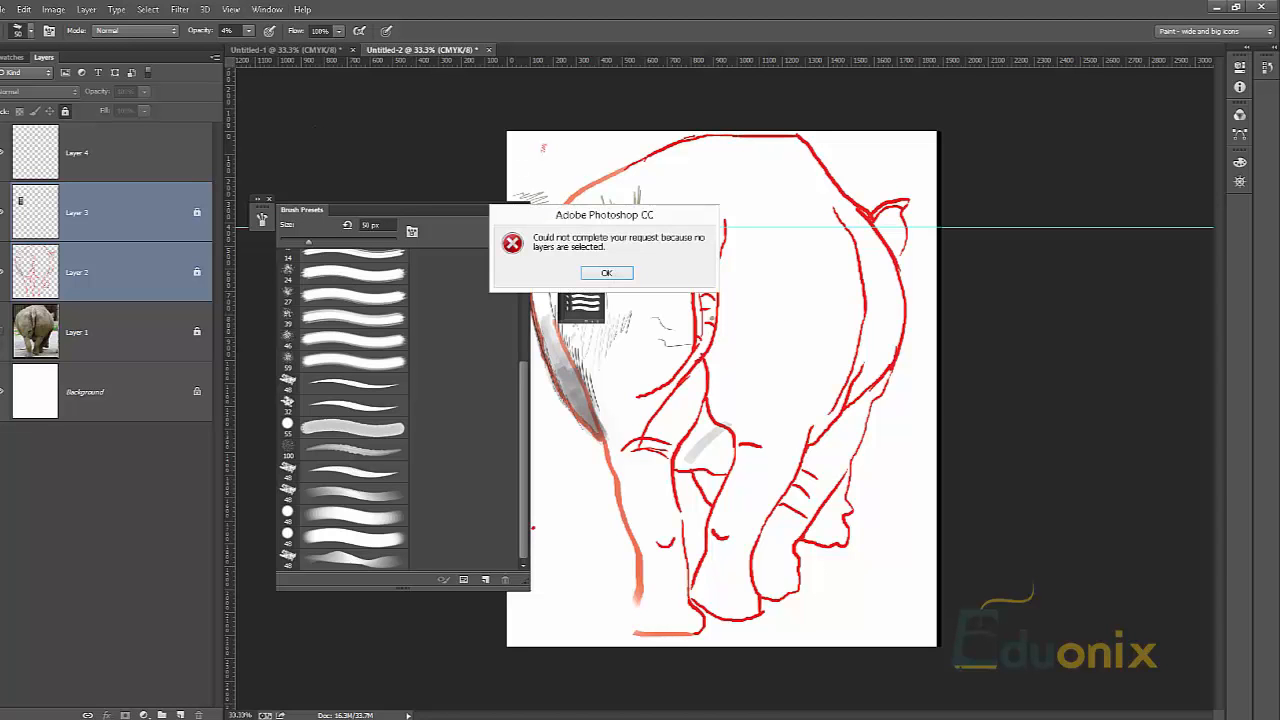
pyautogui.press('Return')
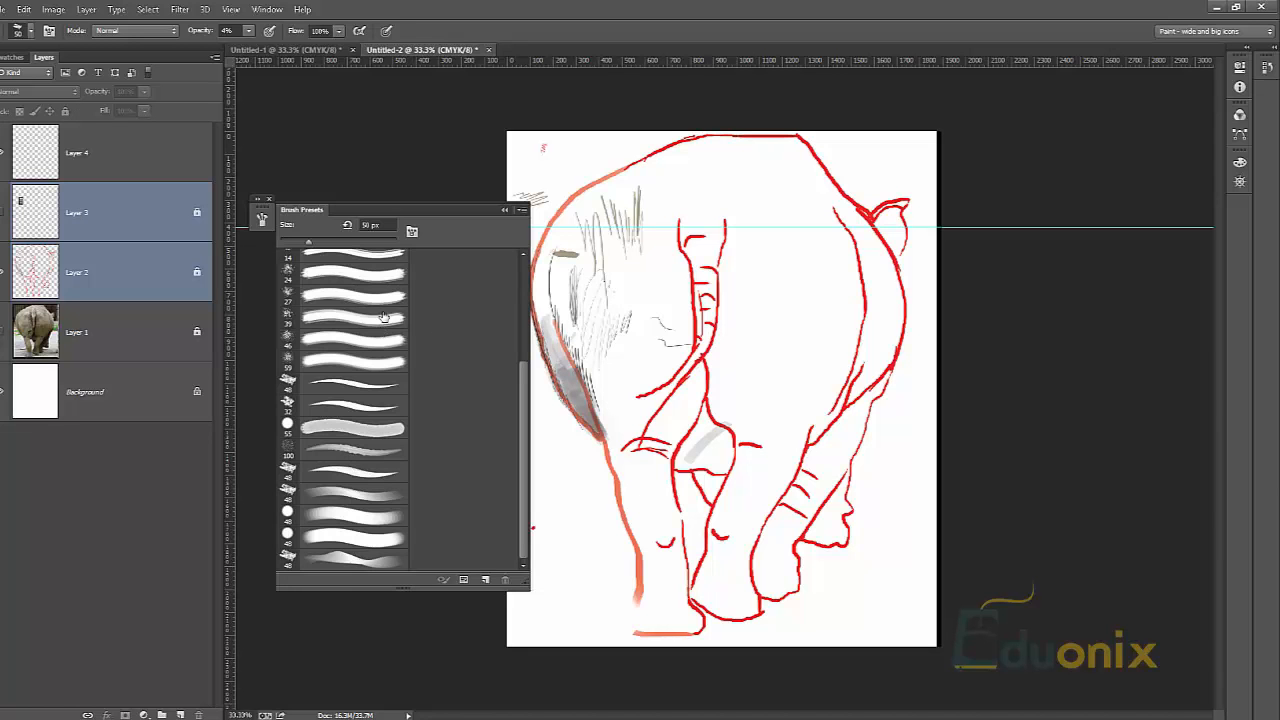
pyautogui.moveTo(436, 210); pyautogui.dragTo(409, 112)
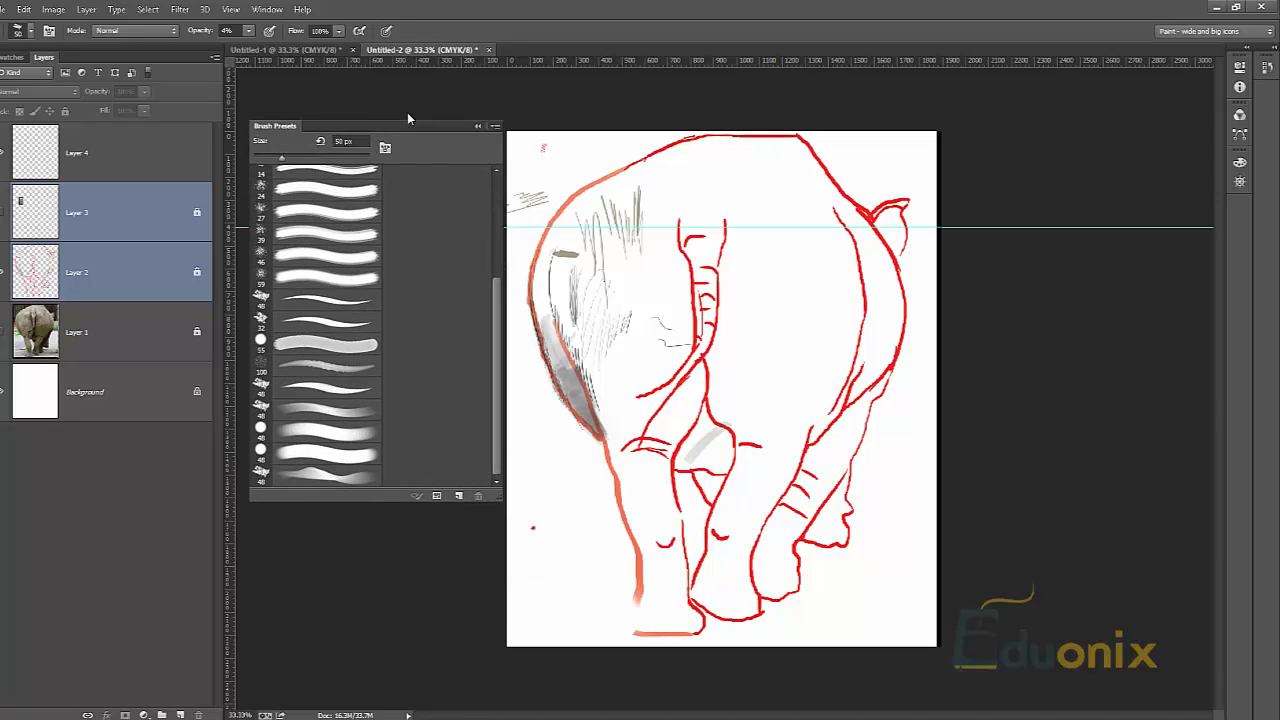
# Append the Wet Media Brushes set to the current brush presets
pyautogui.click(497, 117)
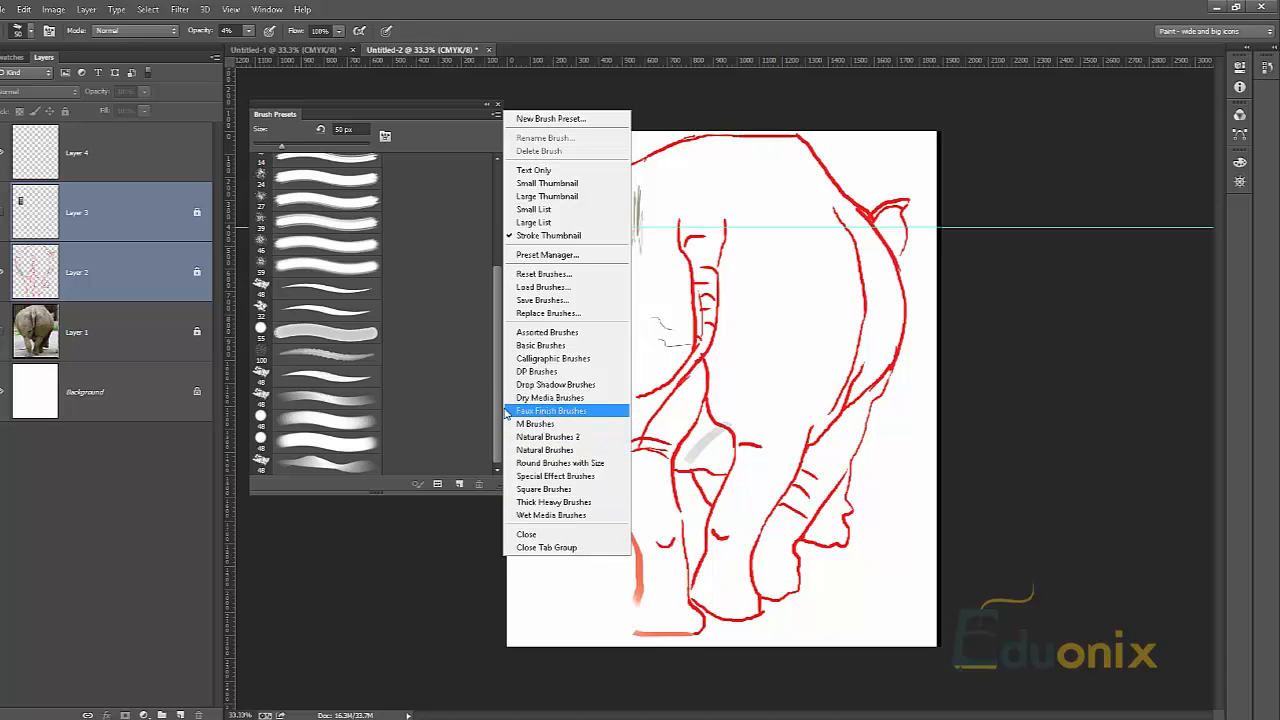
pyautogui.click(561, 515)
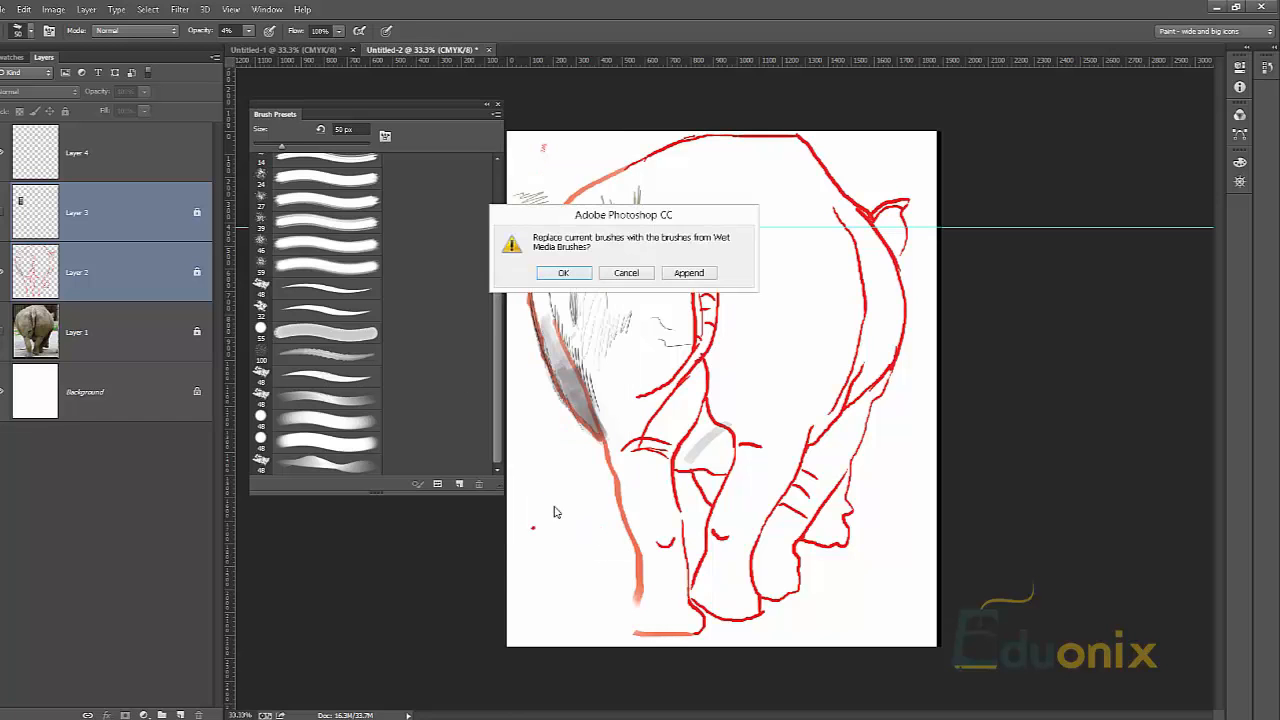
pyautogui.click(688, 273)
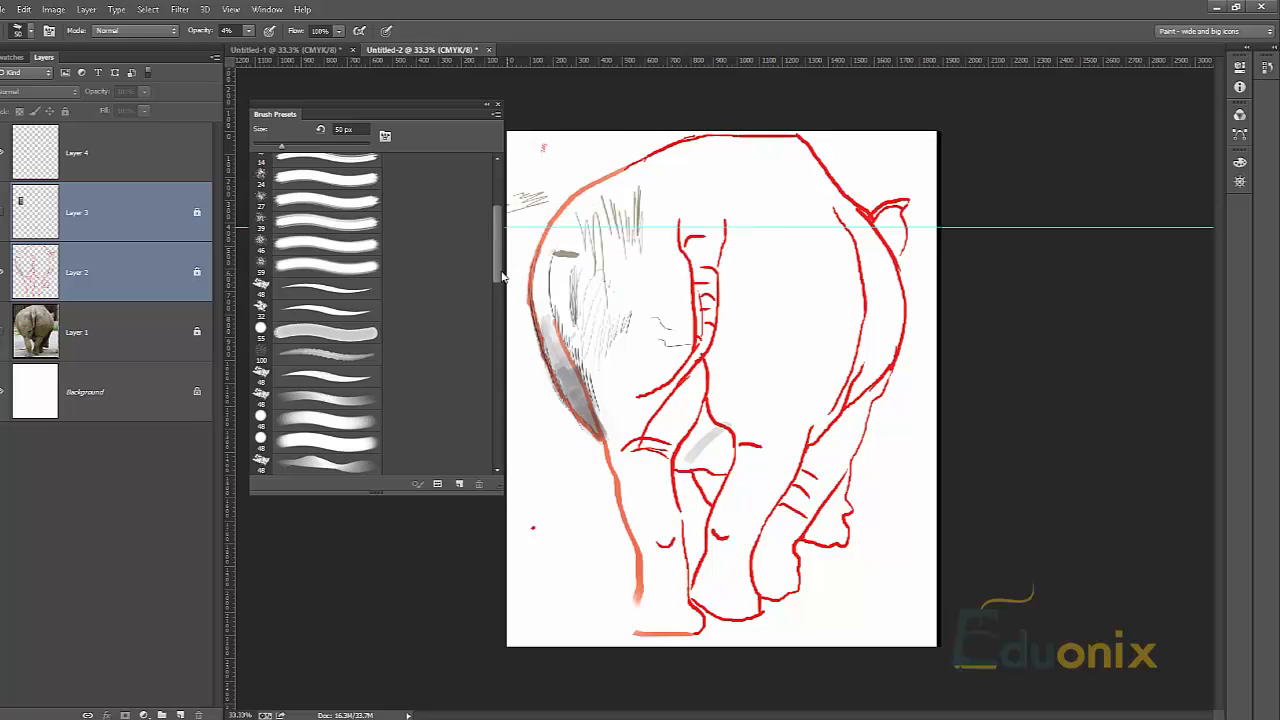
pyautogui.moveTo(501, 277)
pyautogui.mouseDown()
pyautogui.moveTo(500, 459)
pyautogui.moveTo(489, 328)
pyautogui.mouseUp()
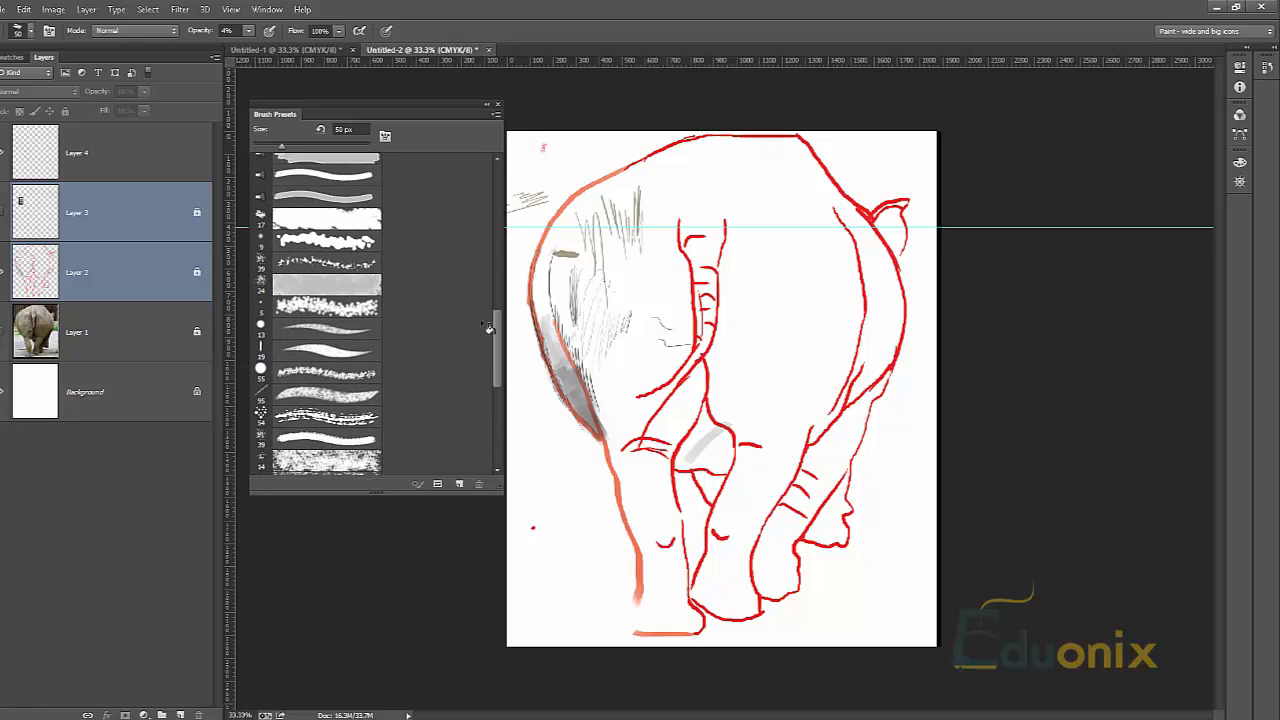
# Try the 95 px Paintbrush Tool Texture Comb preset with Shape Dynamics enabled, and cancel renaming it
pyautogui.click(340, 402)
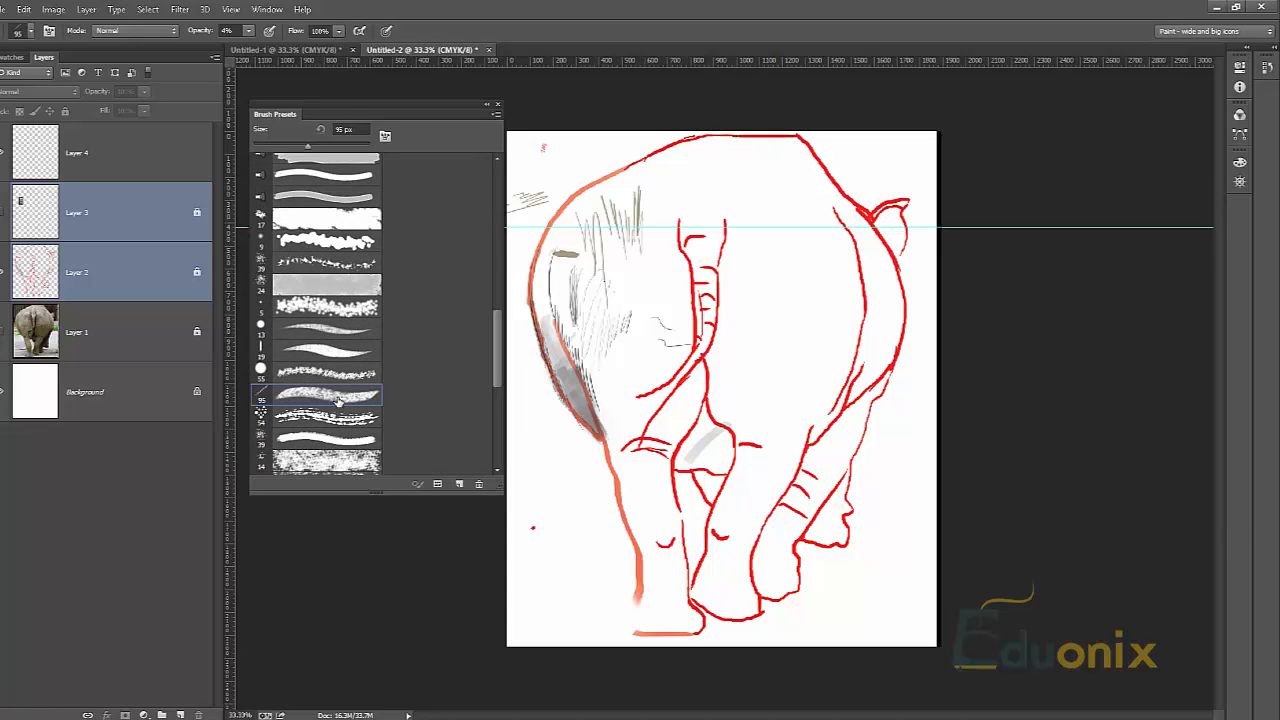
pyautogui.press('F5')
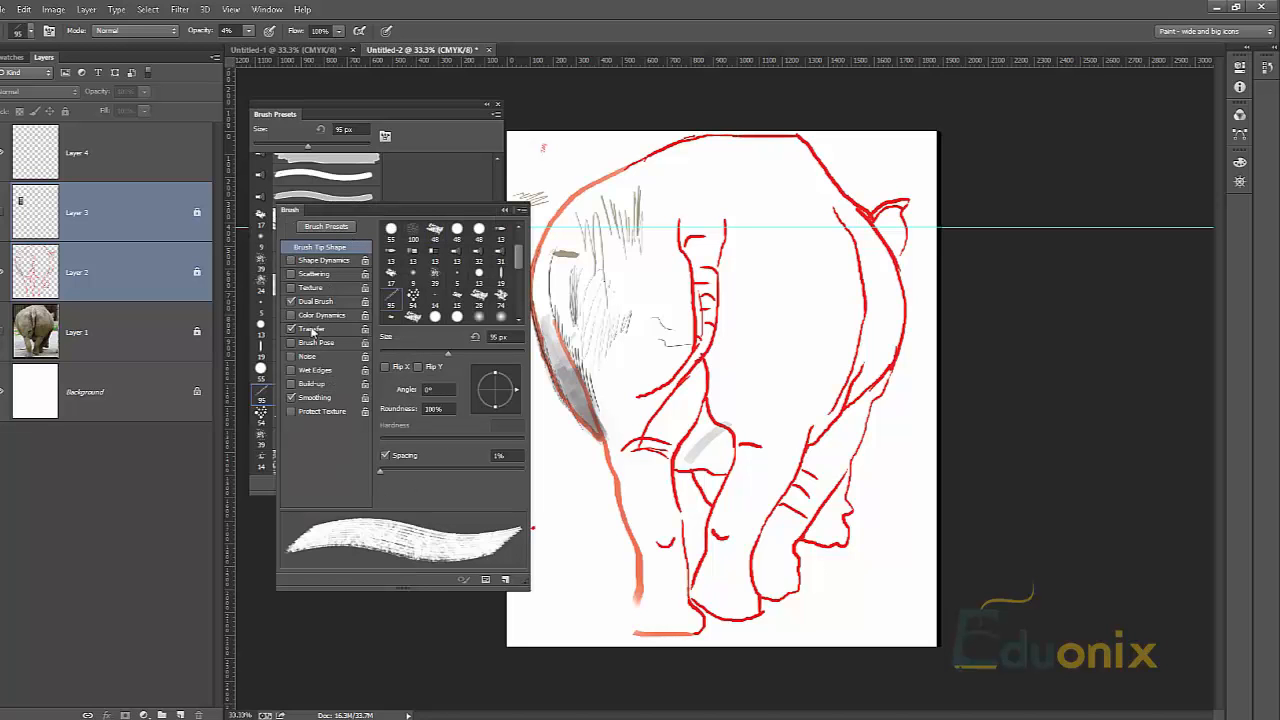
pyautogui.click(324, 262)
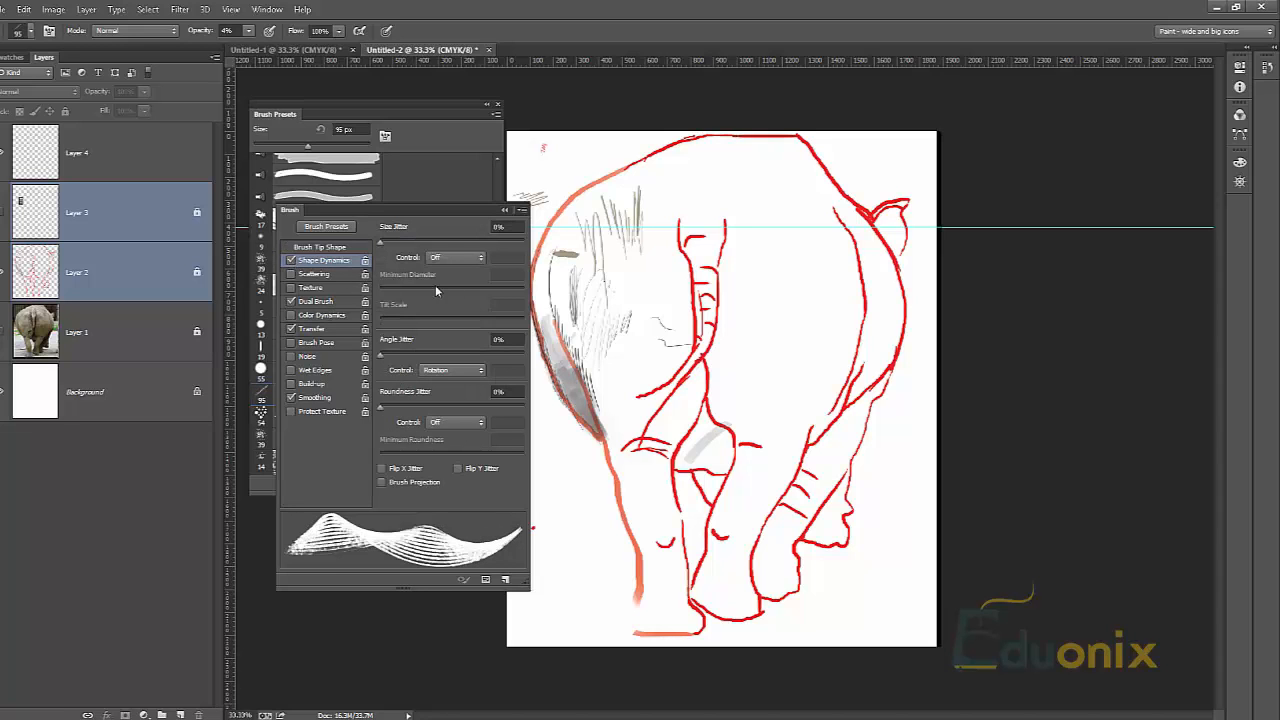
pyautogui.click(441, 372)
pyautogui.click(445, 375)
pyautogui.moveTo(391, 357)
pyautogui.mouseDown()
pyautogui.moveTo(403, 357)
pyautogui.moveTo(384, 360)
pyautogui.moveTo(380, 347)
pyautogui.mouseUp()
pyautogui.click(505, 210)
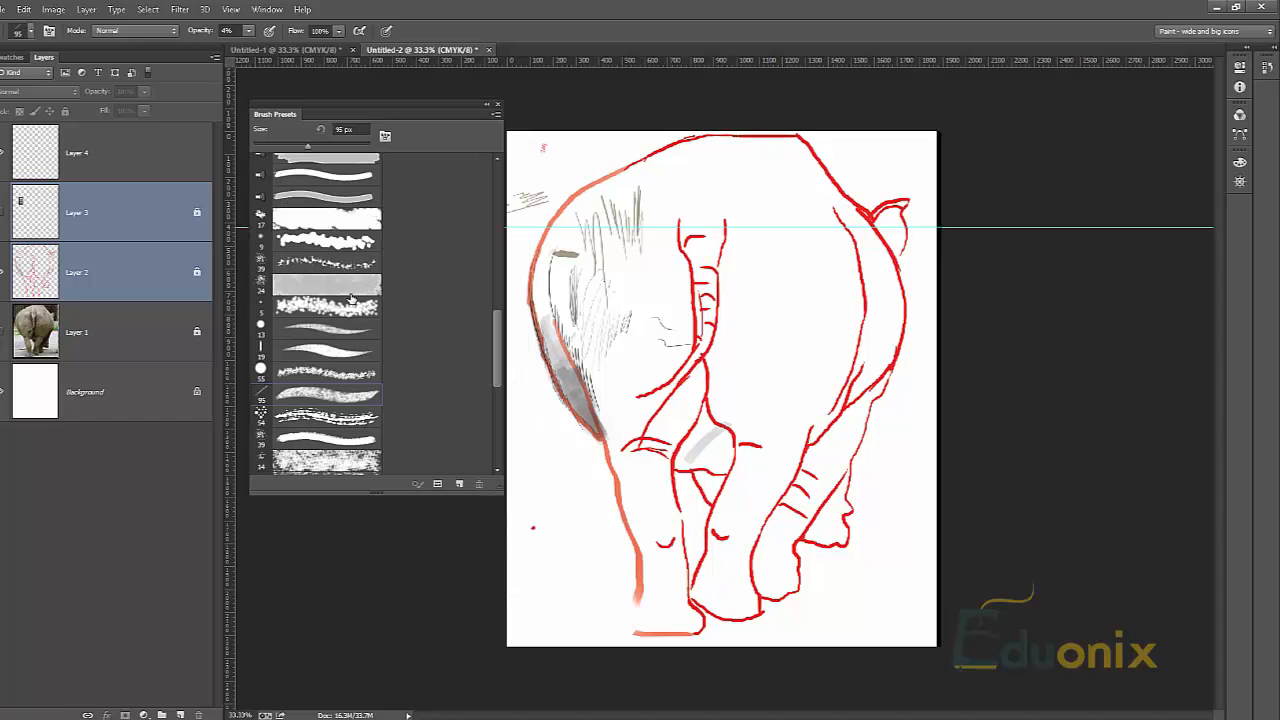
pyautogui.click(423, 291)
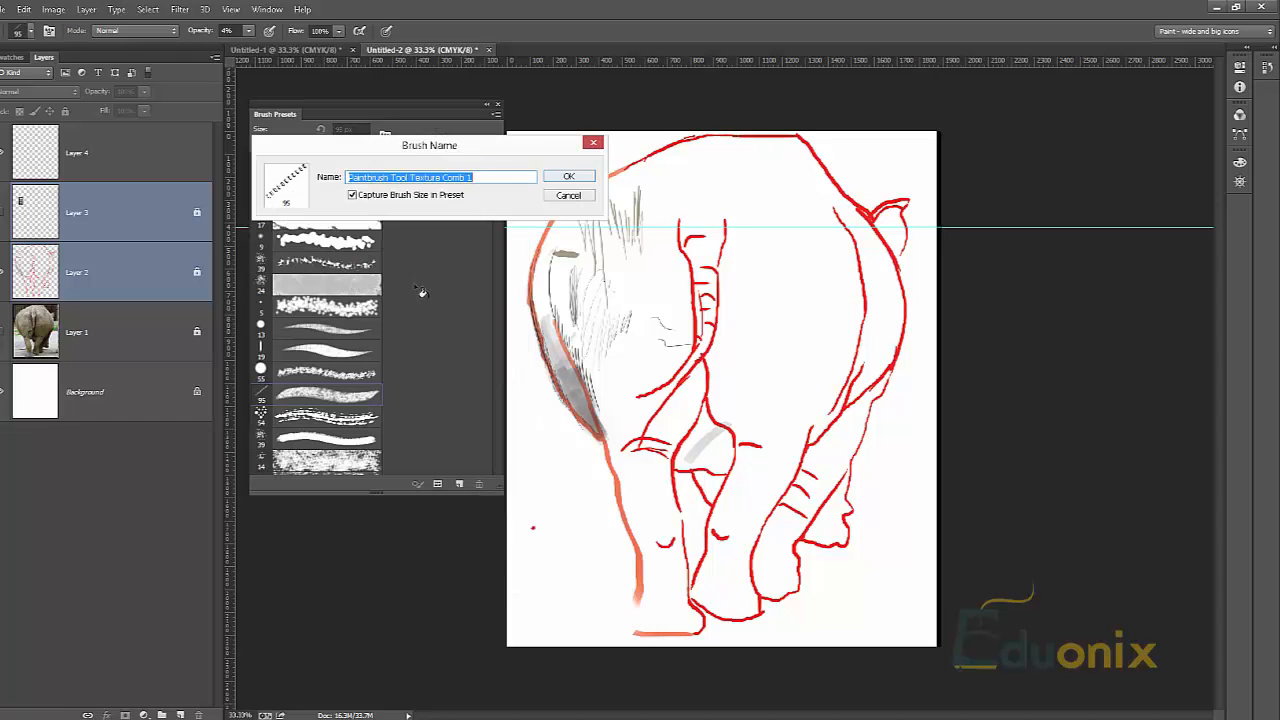
pyautogui.click(568, 195)
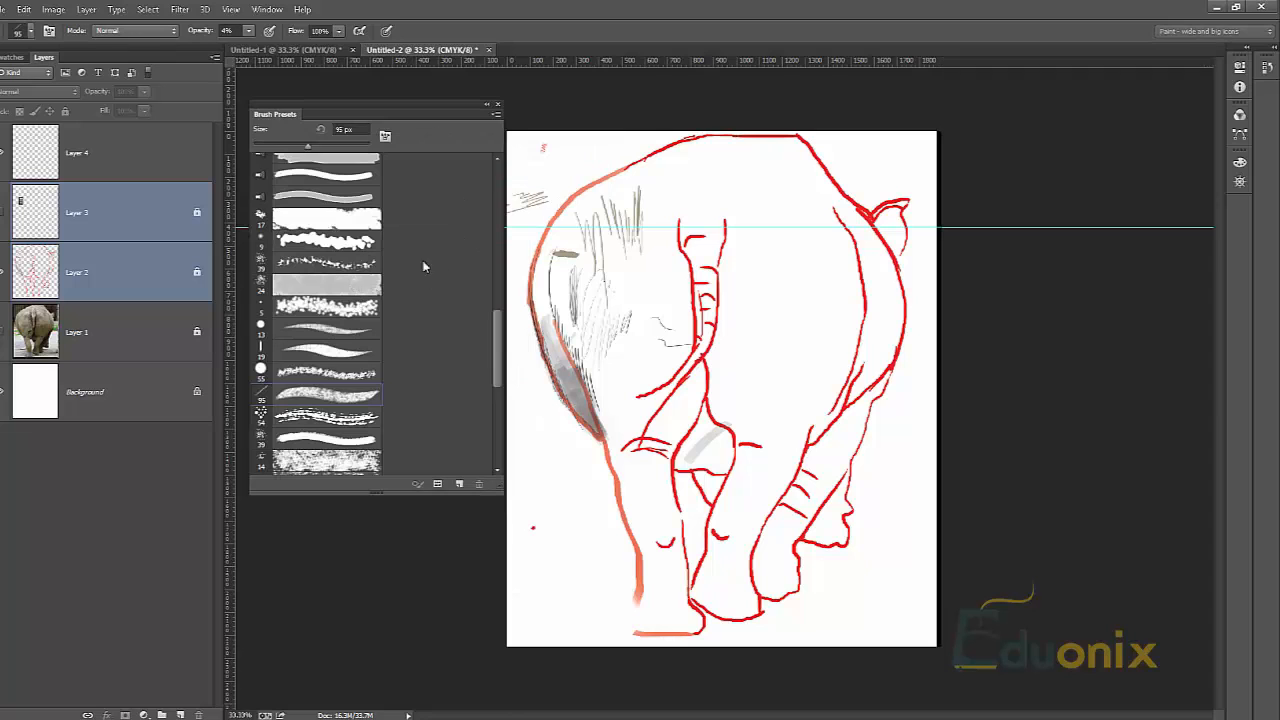
# Choose the 24 px textured grey brush preset and make Layer 4 the active layer
pyautogui.click(355, 263)
pyautogui.click(363, 288)
pyautogui.click(652, 275)
pyautogui.press('Return')
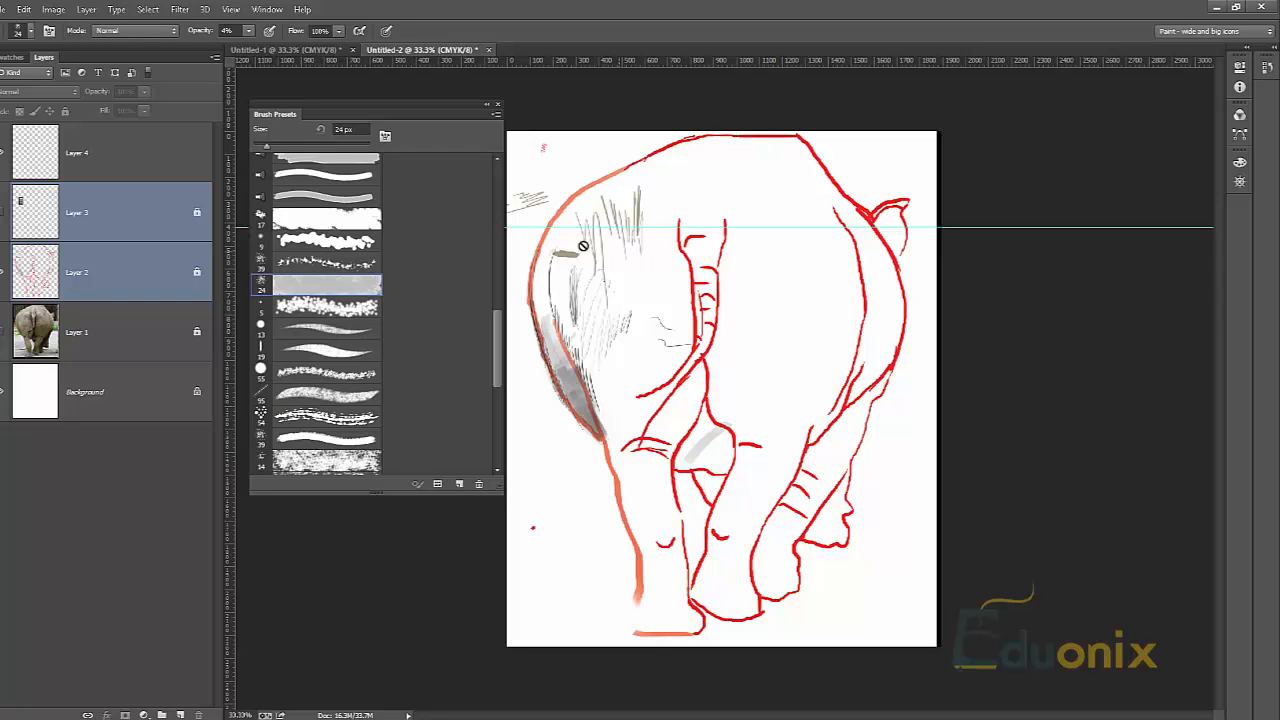
pyautogui.click(162, 152)
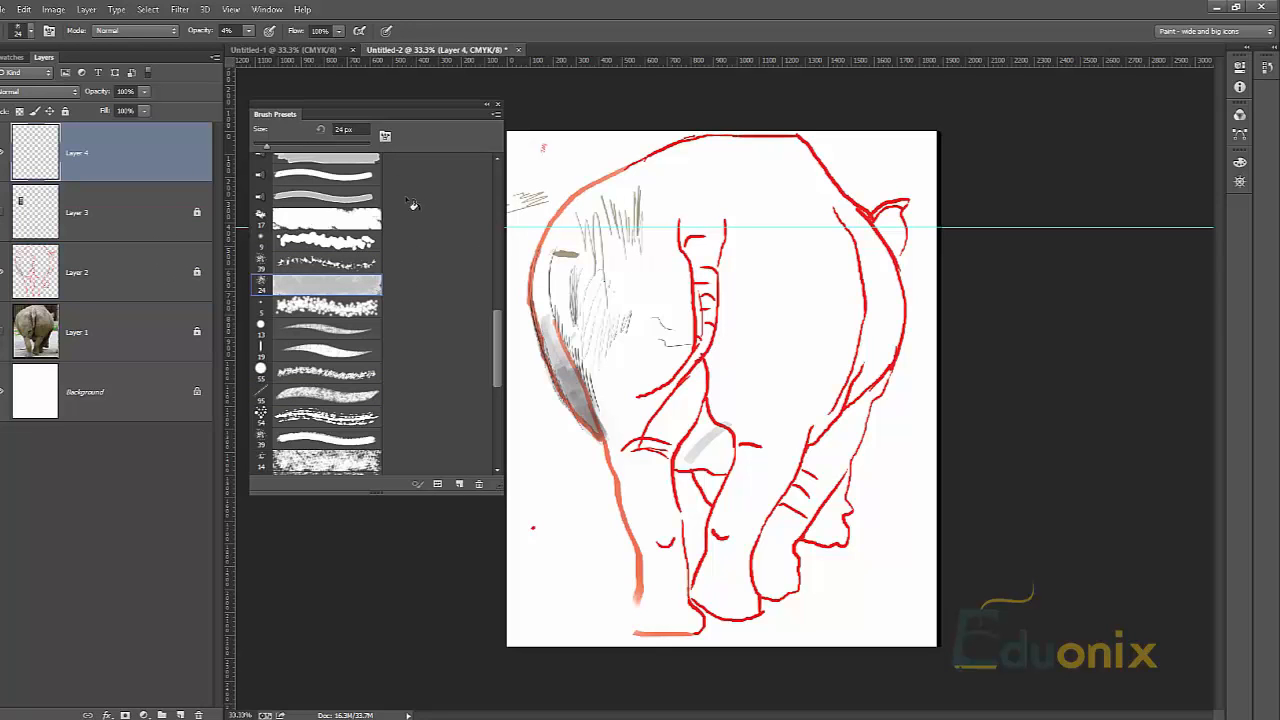
# Turn off Scattering and enable Shape Dynamics for the 24 px brush
pyautogui.press('F5')
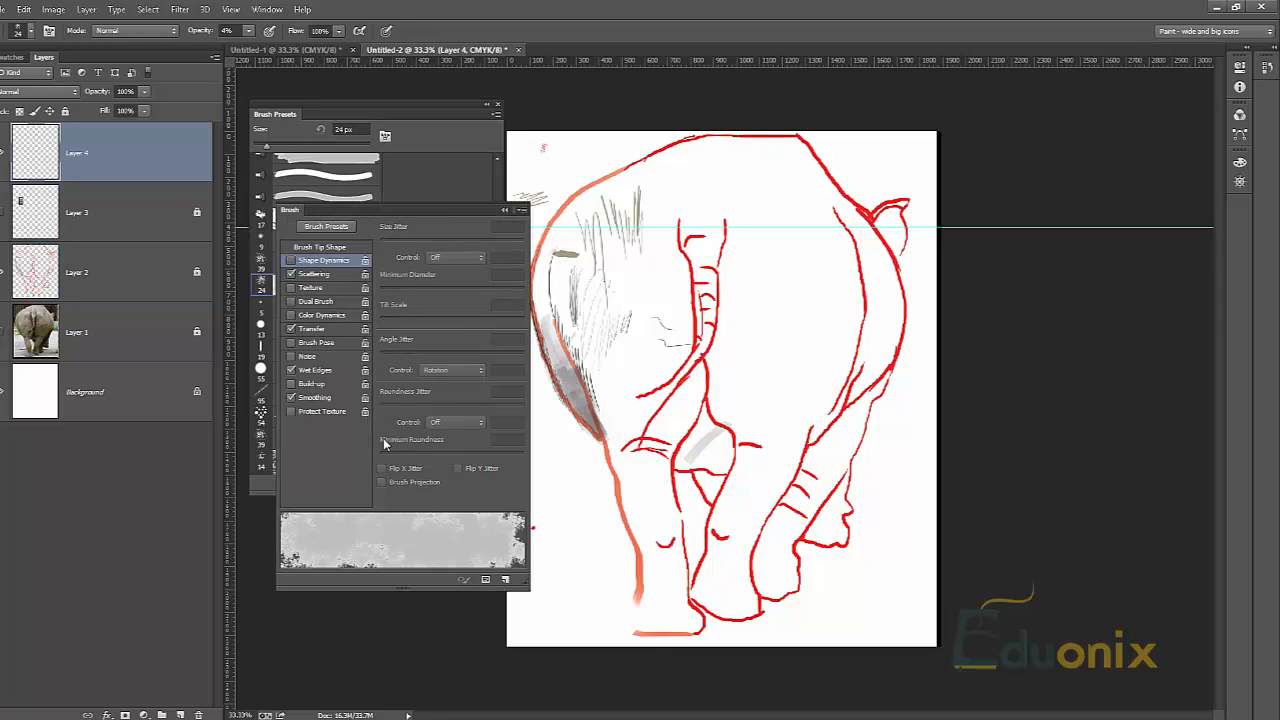
pyautogui.click(291, 274)
pyautogui.click(291, 260)
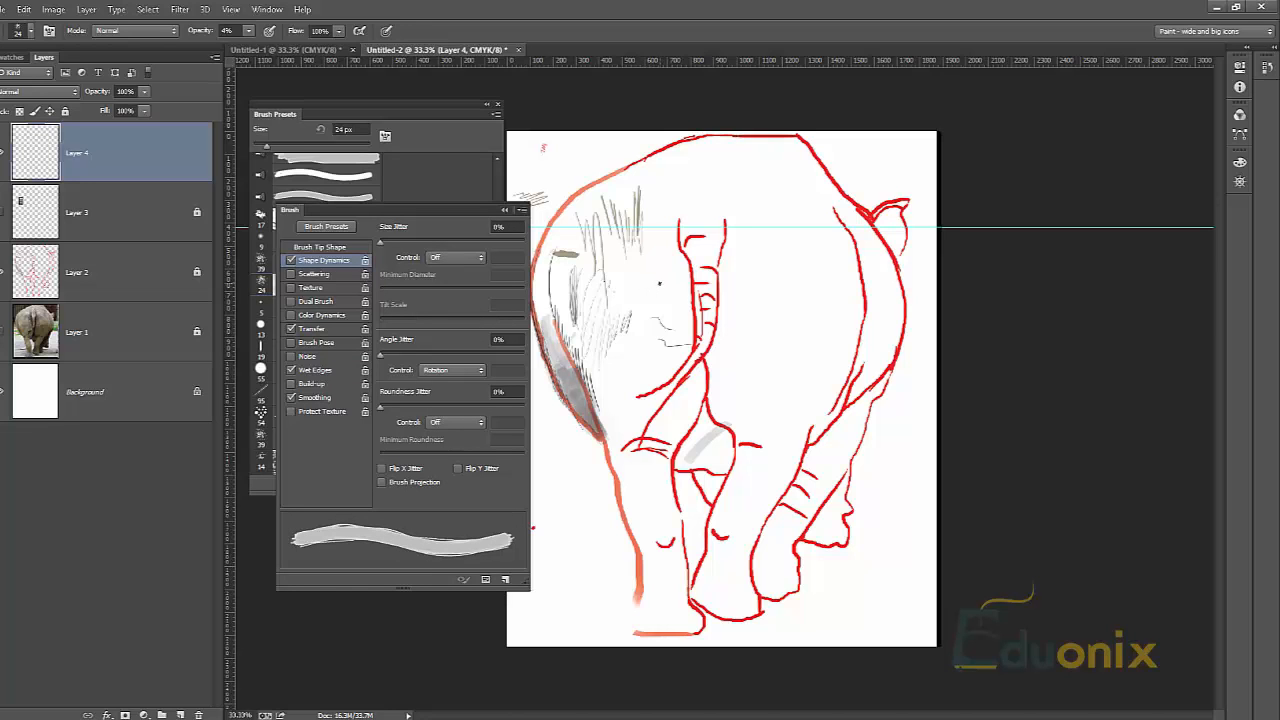
# Enlarge the brush to 150 px and paint a winding pale grey stroke around the rhino's tail on Layer 4
pyautogui.press(']')
pyautogui.press(']')
pyautogui.press(']')
pyautogui.press(']')
pyautogui.press(']')
pyautogui.press(']')
pyautogui.press(']')
pyautogui.press(']')
pyautogui.press(']')
pyautogui.press(']')
pyautogui.press(']')
pyautogui.press(']')
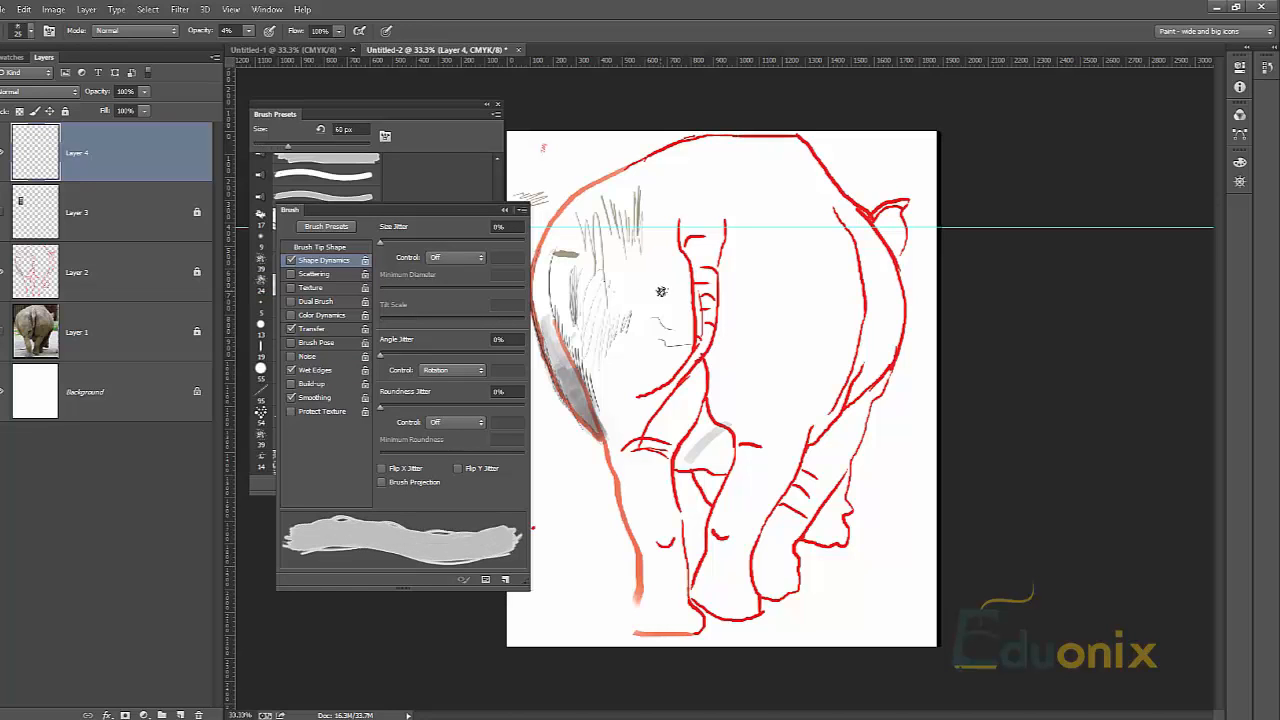
pyautogui.press(']')
pyautogui.moveTo(659, 297)
pyautogui.mouseDown()
pyautogui.moveTo(656, 216)
pyautogui.moveTo(694, 200)
pyautogui.moveTo(744, 219)
pyautogui.moveTo(773, 291)
pyautogui.moveTo(737, 345)
pyautogui.moveTo(799, 378)
pyautogui.moveTo(763, 413)
pyautogui.moveTo(752, 402)
pyautogui.moveTo(748, 432)
pyautogui.mouseUp()
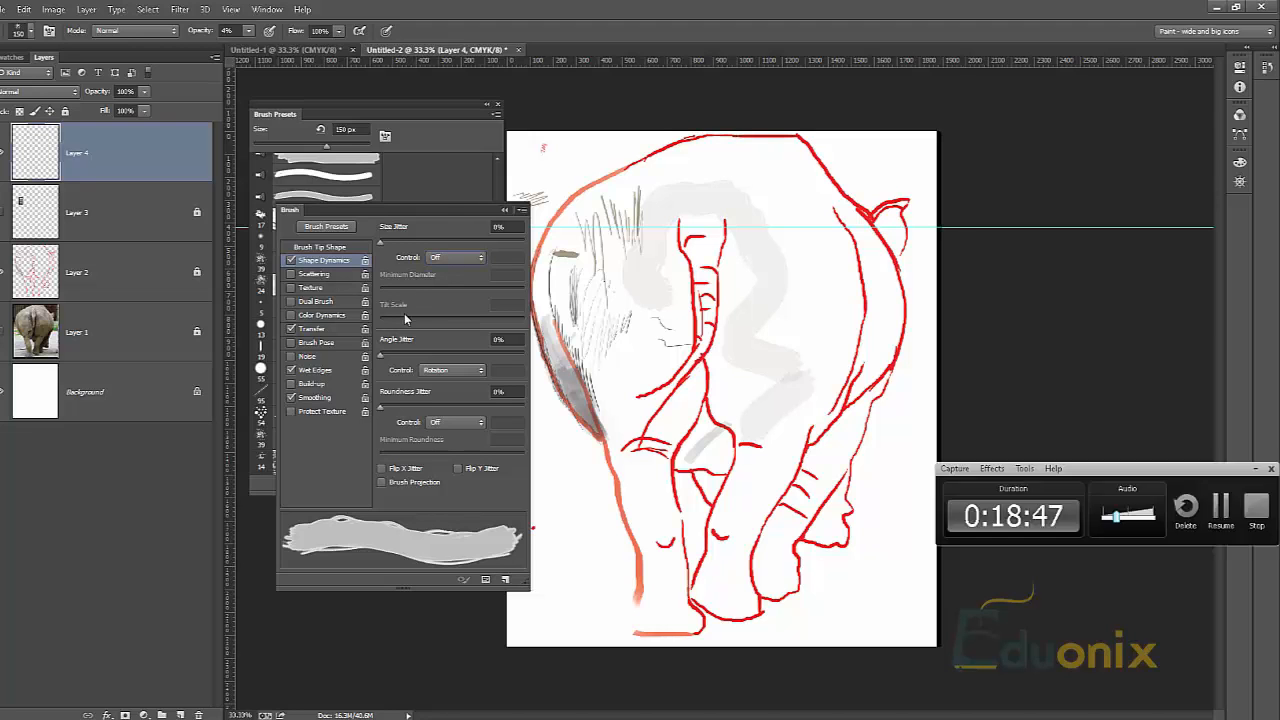
# Check the brush's Wet Edges, Shape Dynamics and Transfer settings, and look through the remaining brush presets
pyautogui.click(325, 374)
pyautogui.click(325, 373)
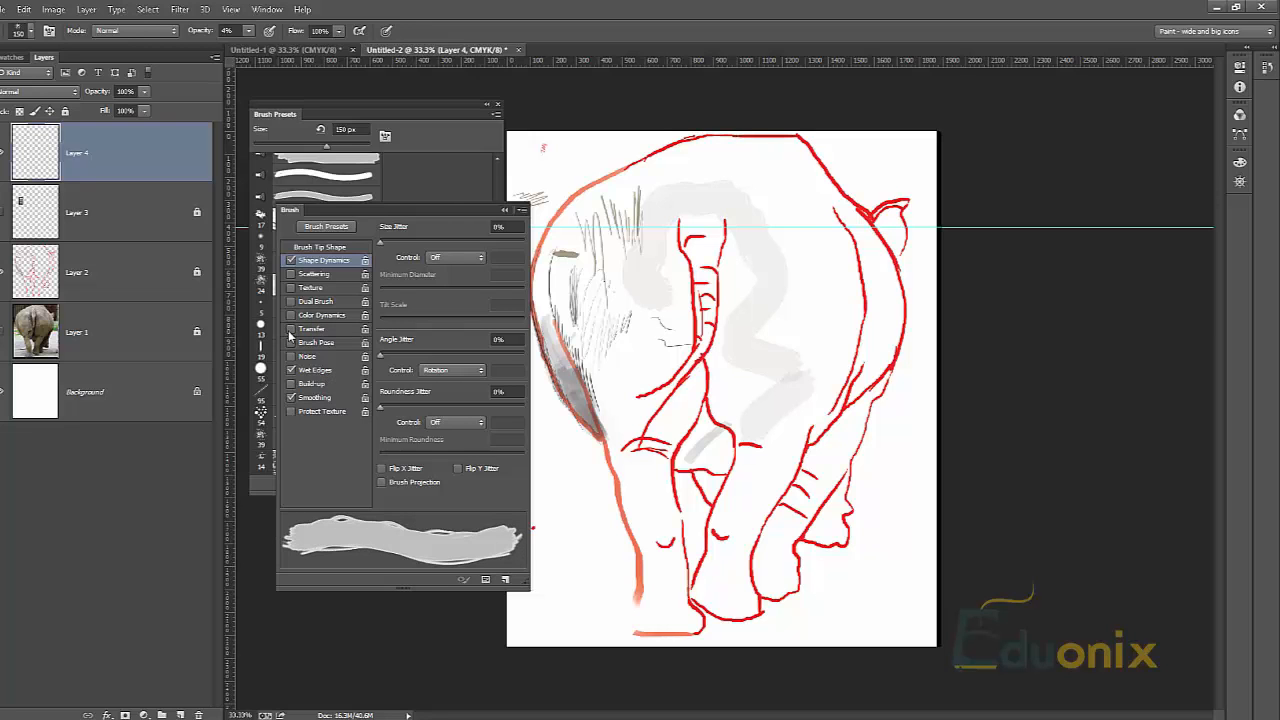
pyautogui.click(290, 261)
pyautogui.click(290, 261)
pyautogui.click(317, 372)
pyautogui.click(321, 331)
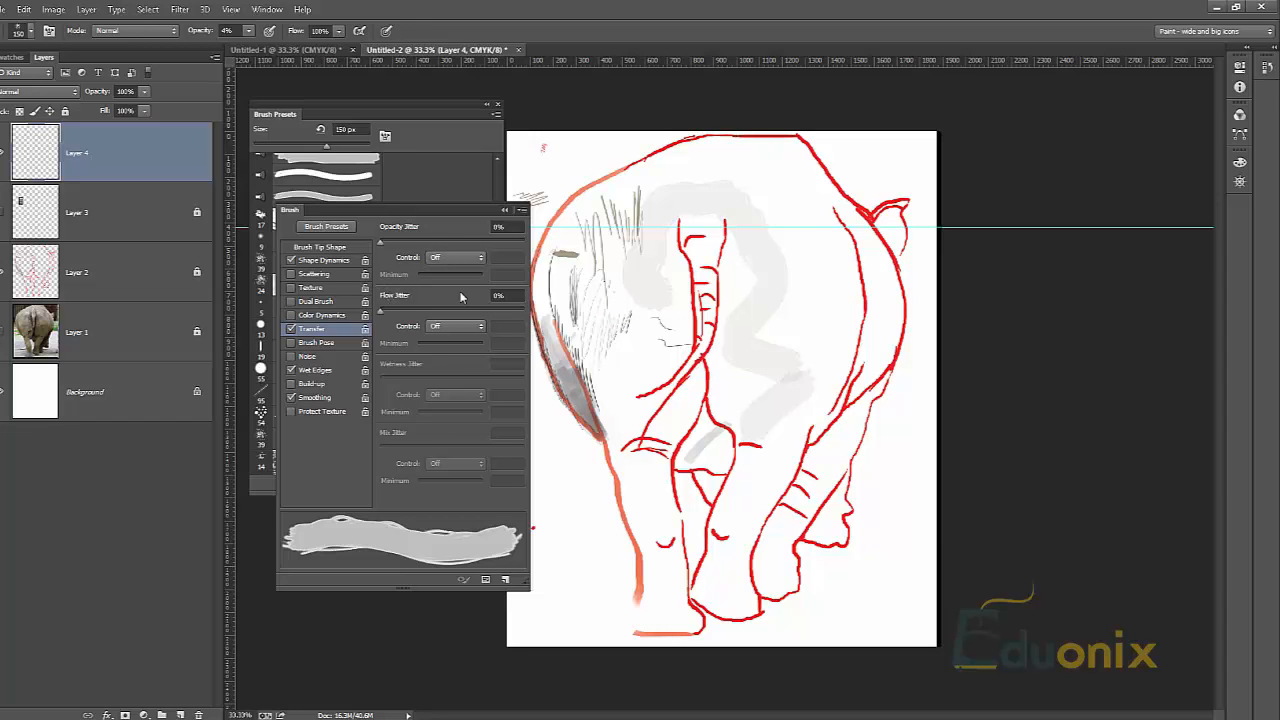
pyautogui.click(503, 212)
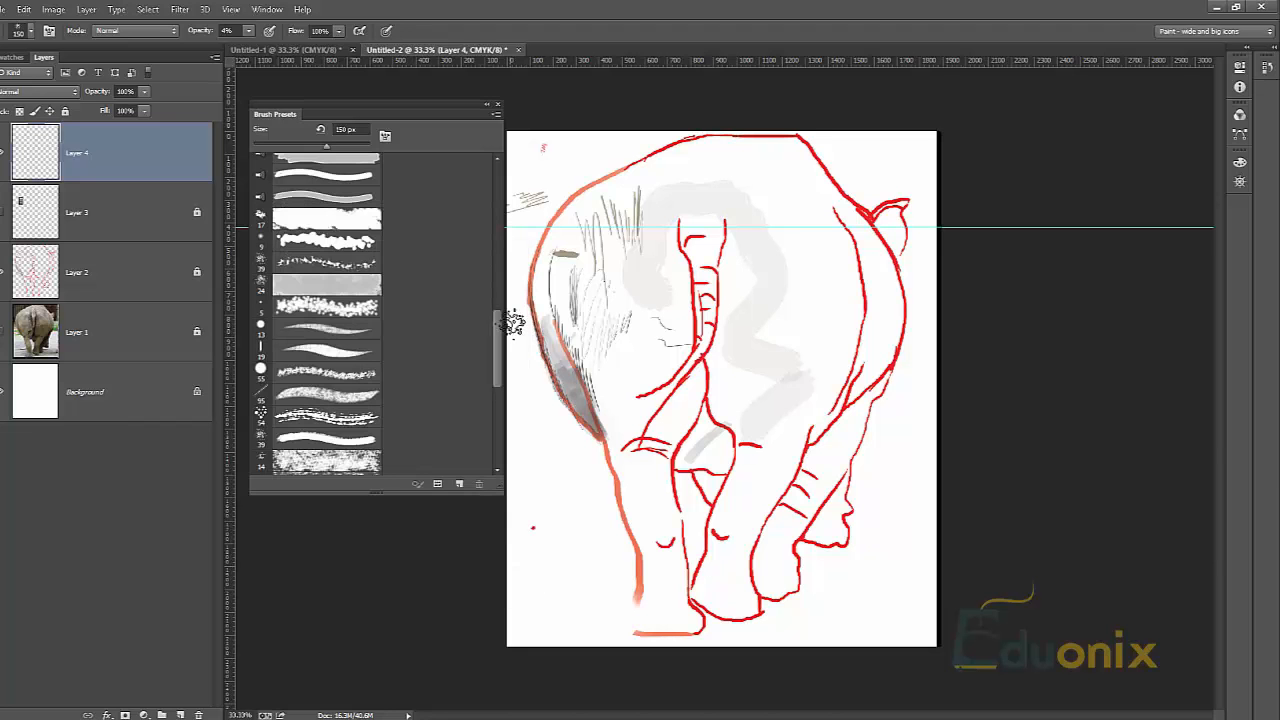
pyautogui.moveTo(502, 343)
pyautogui.mouseDown()
pyautogui.moveTo(498, 400)
pyautogui.moveTo(487, 291)
pyautogui.moveTo(497, 252)
pyautogui.moveTo(493, 392)
pyautogui.moveTo(513, 497)
pyautogui.mouseUp()
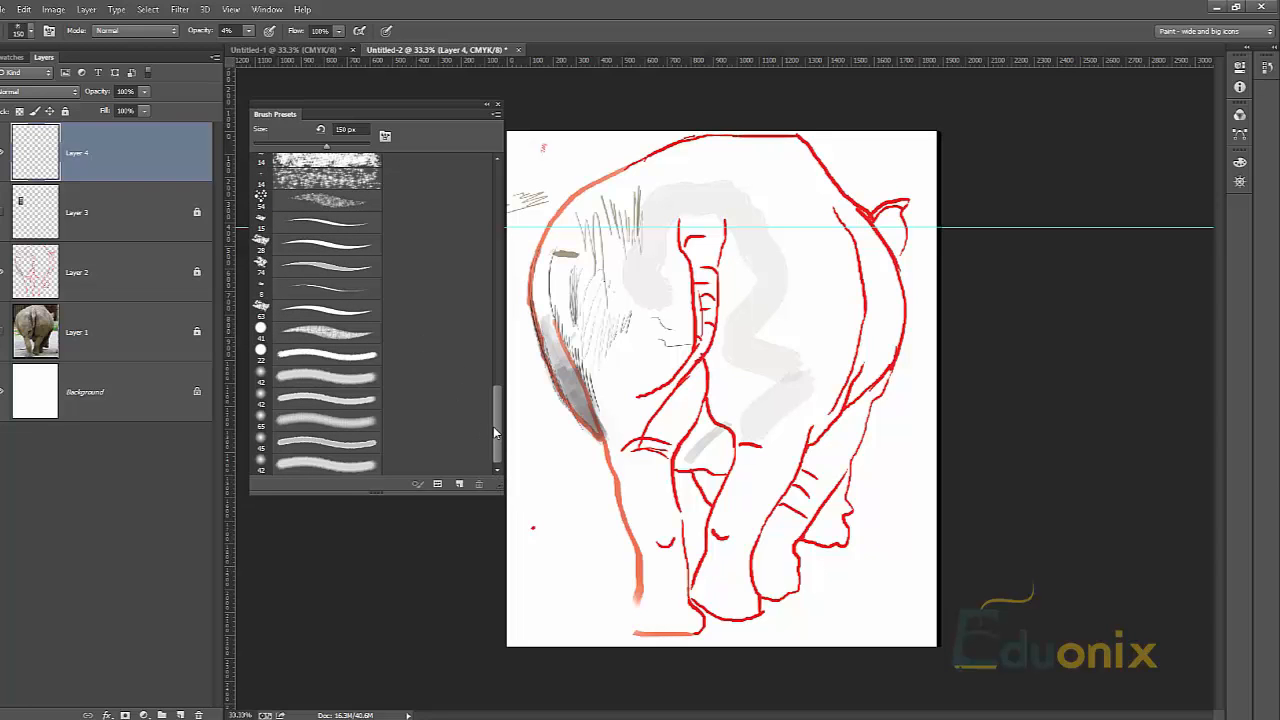
# Choose the second 14 px speckled brush preset and set its Scattering control to Pen Pressure
pyautogui.scroll(5, 493, 426)
pyautogui.click(352, 305)
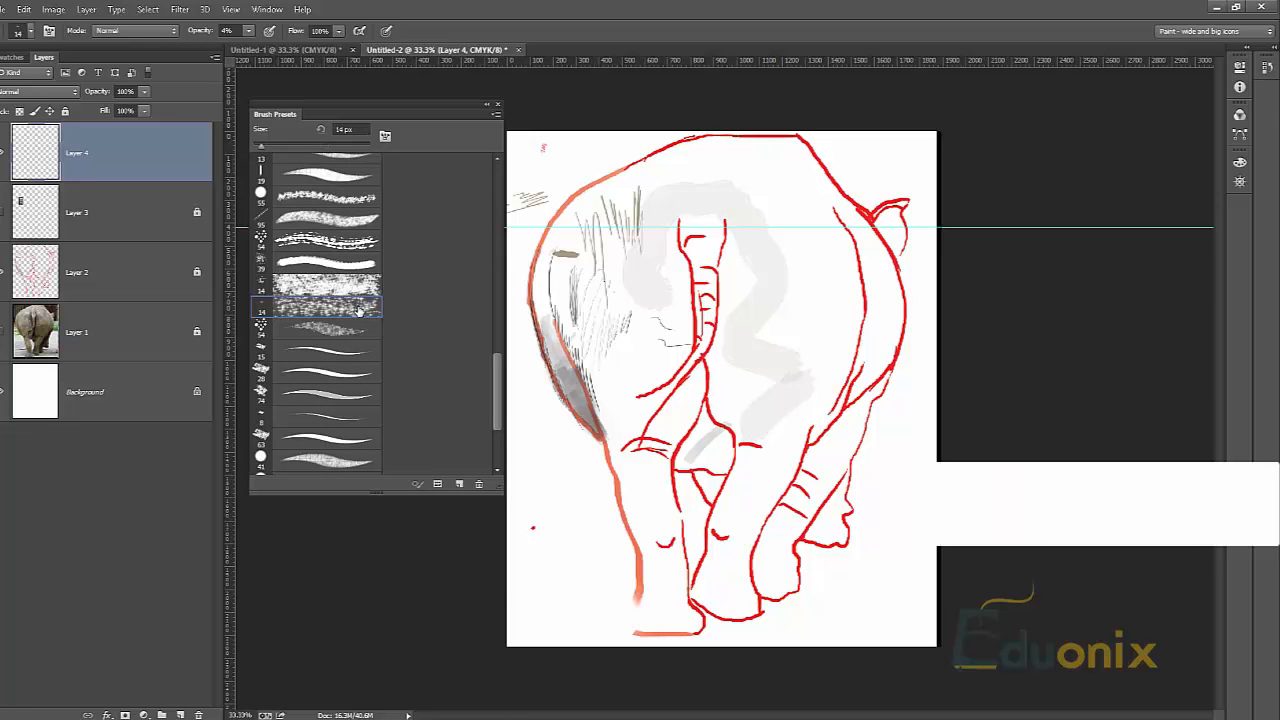
pyautogui.press('F5')
pyautogui.moveTo(398, 215); pyautogui.dragTo(763, 162)
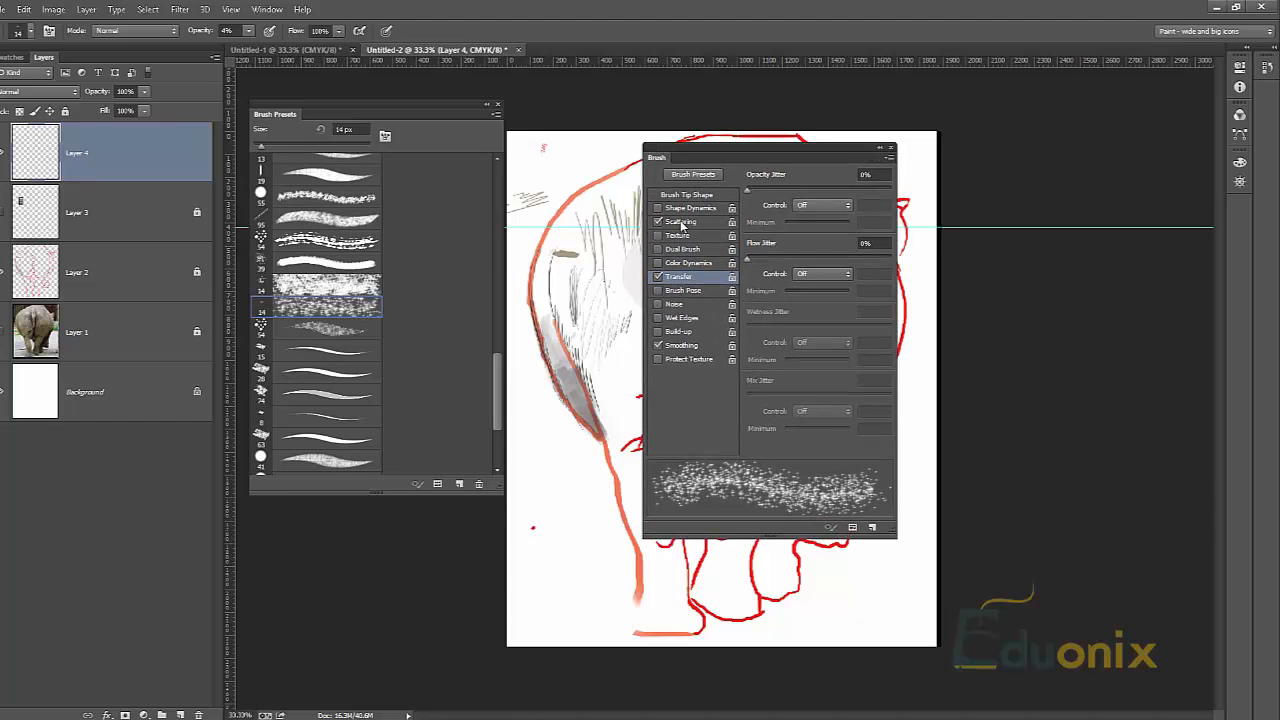
pyautogui.click(697, 224)
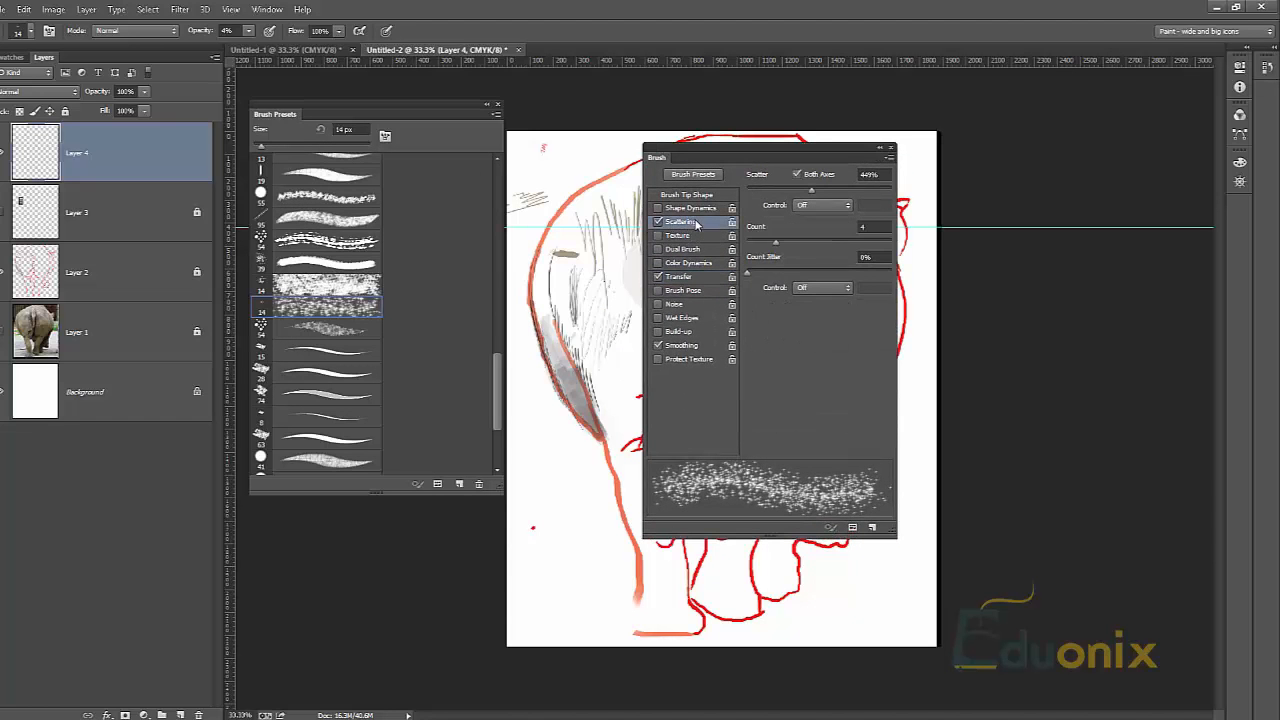
pyautogui.click(812, 206)
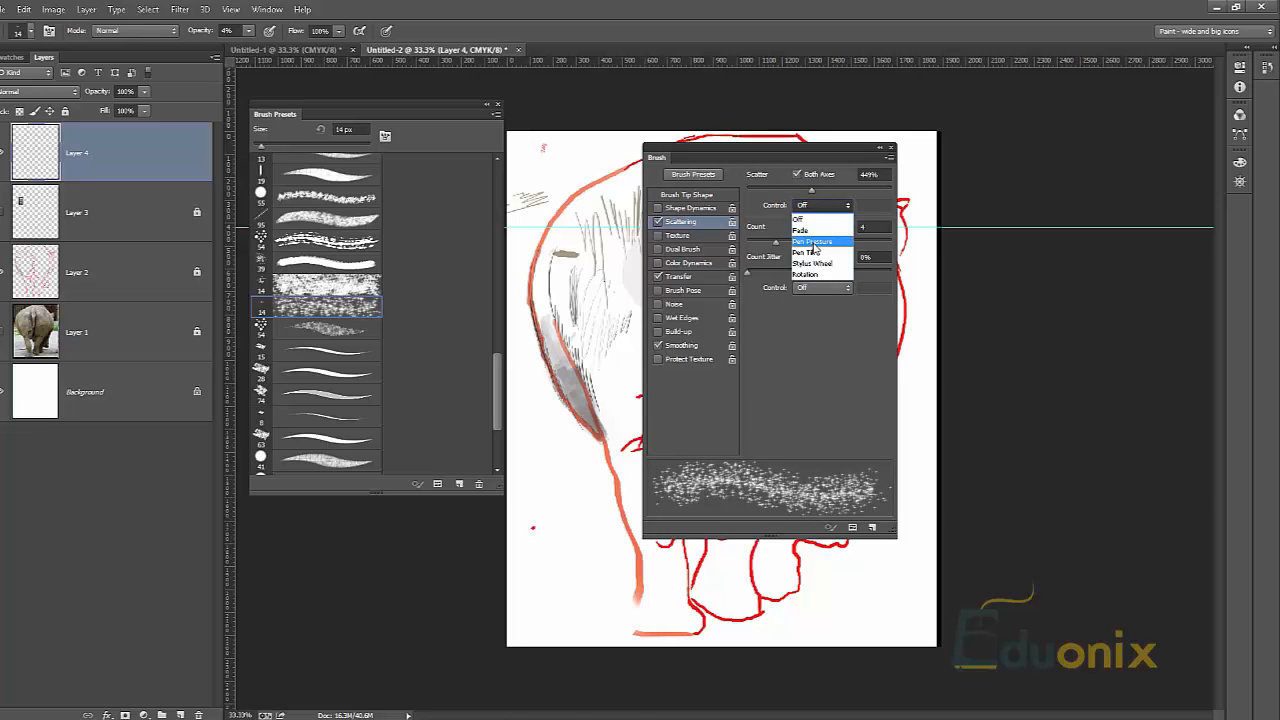
pyautogui.click(814, 247)
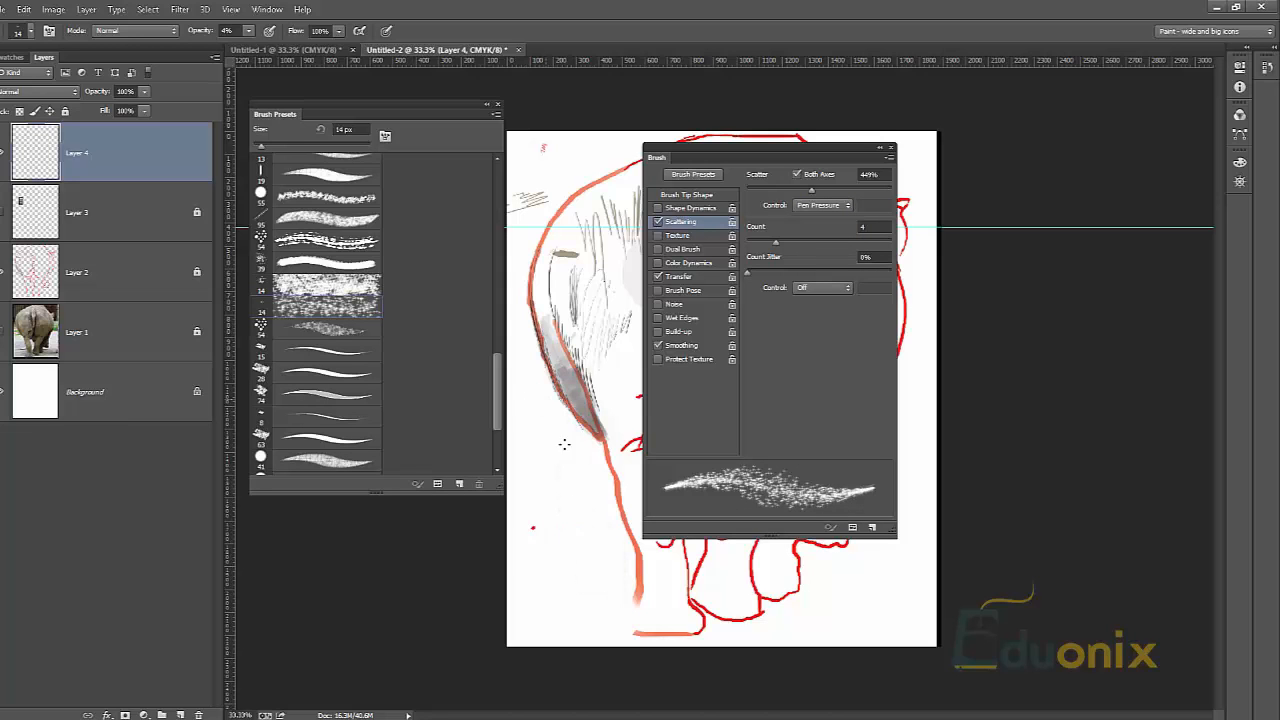
# Paint a winding speckled test stroke beside the rhino's left hind leg at 100% opacity, and undo it
pyautogui.moveTo(570, 548)
pyautogui.mouseDown()
pyautogui.moveTo(562, 491)
pyautogui.moveTo(574, 439)
pyautogui.moveTo(628, 600)
pyautogui.mouseUp()
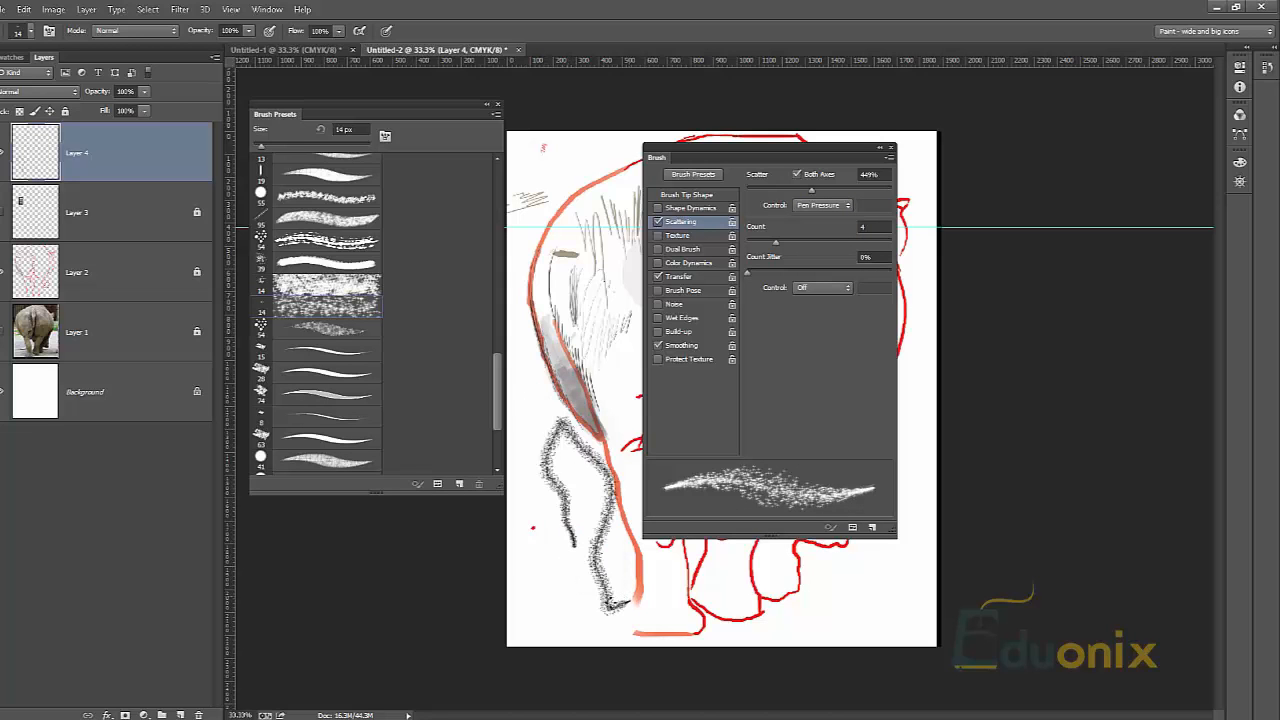
pyautogui.hotkey('ctrl', 'z')
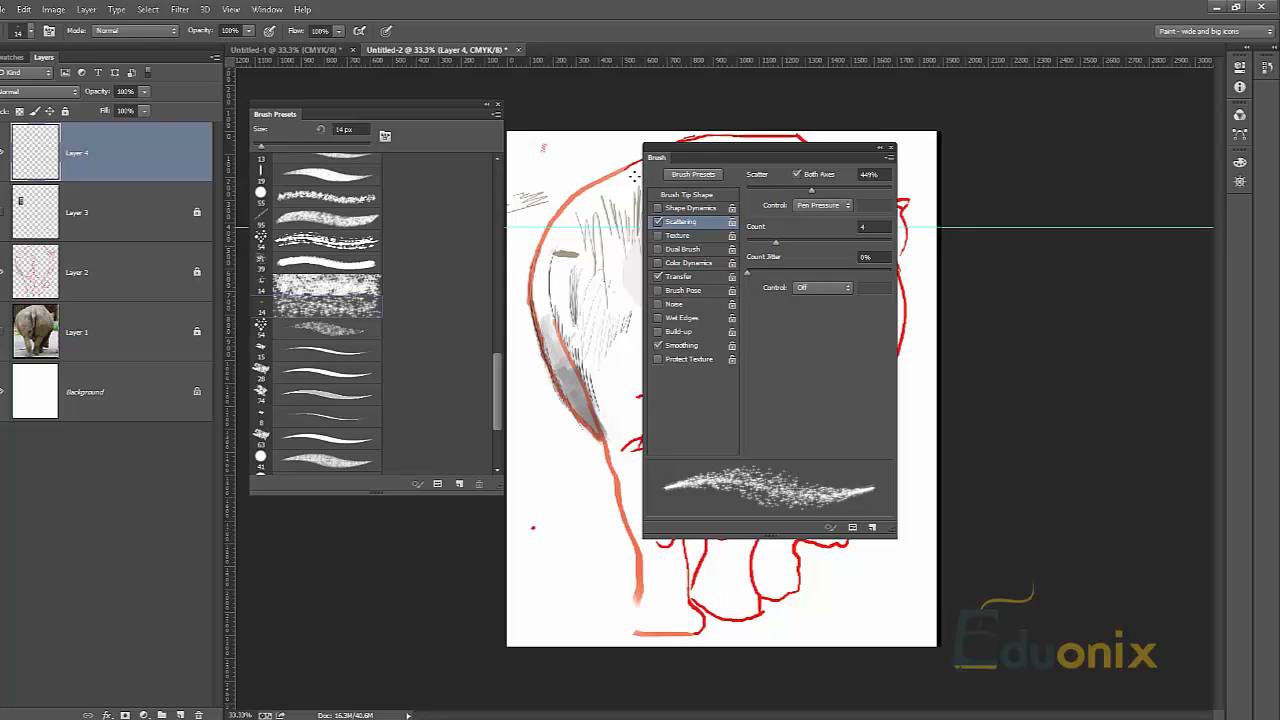
pyautogui.moveTo(855, 157)
pyautogui.mouseDown()
pyautogui.moveTo(782, 543)
pyautogui.moveTo(740, 663)
pyautogui.moveTo(717, 546)
pyautogui.moveTo(689, 503)
pyautogui.moveTo(697, 480)
pyautogui.moveTo(713, 505)
pyautogui.moveTo(745, 264)
pyautogui.moveTo(690, 188)
pyautogui.moveTo(674, 193)
pyautogui.mouseUp()
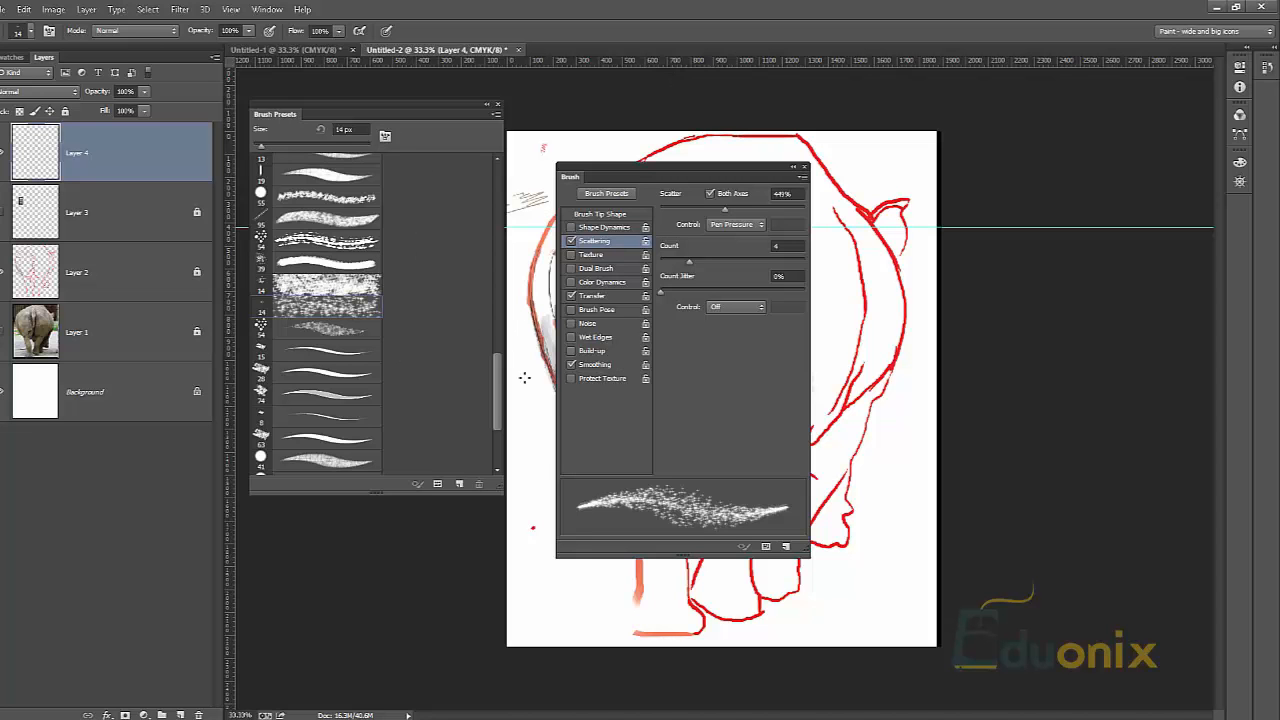
# Enable Shape Dynamics for the 14 px speckled brush and try Pen Tilt and Initial Direction as the Angle Jitter control
pyautogui.scroll(5, 488, 331)
pyautogui.scroll(-5, 487, 327)
pyautogui.scroll(-3, 486, 358)
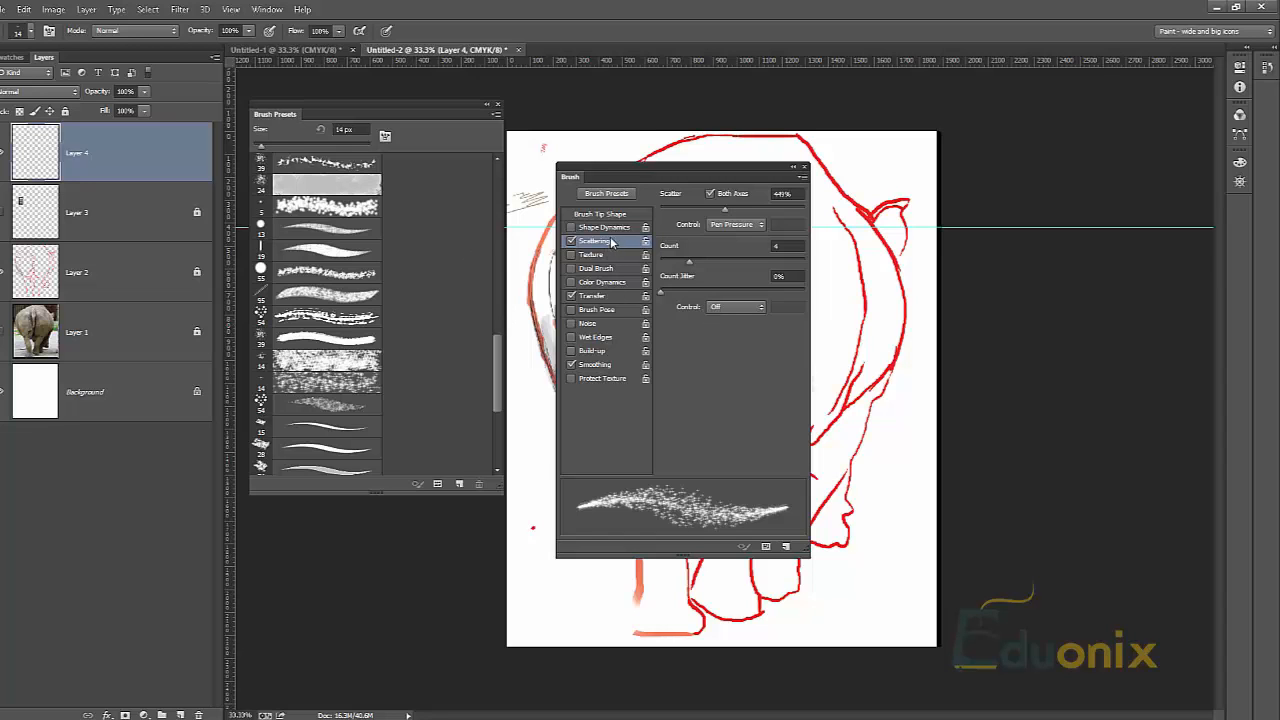
pyautogui.click(571, 227)
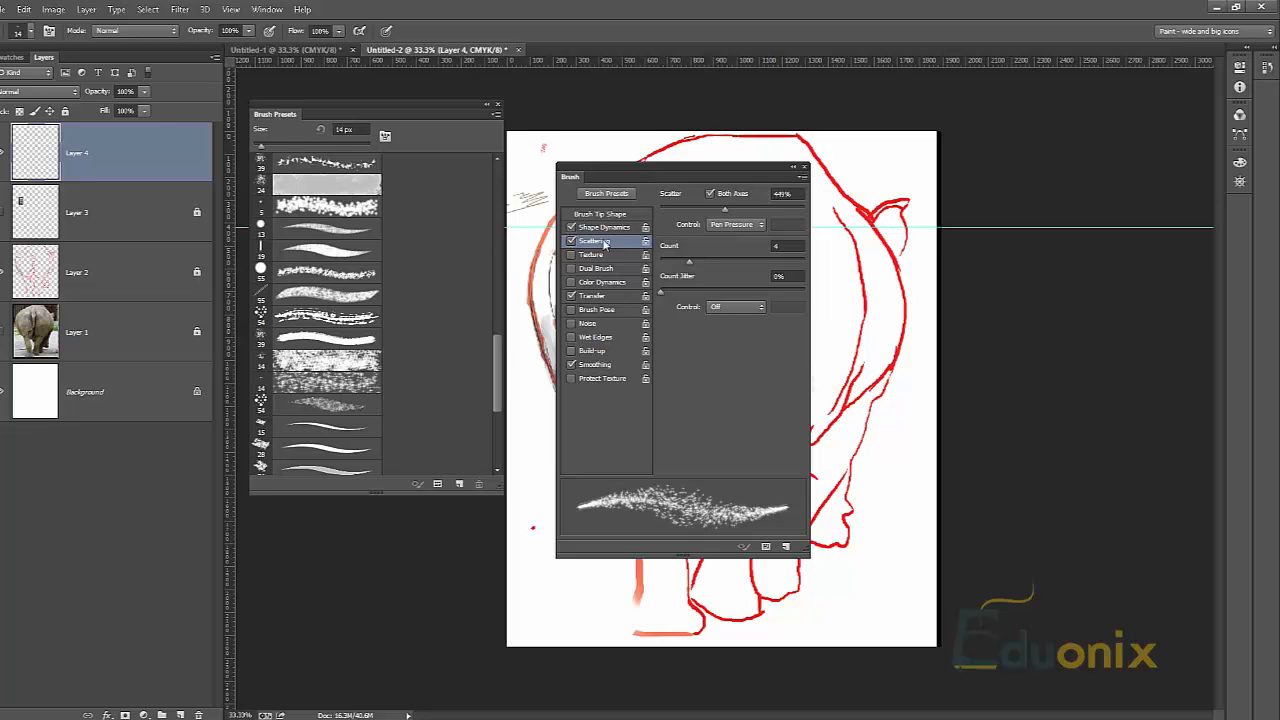
pyautogui.click(606, 227)
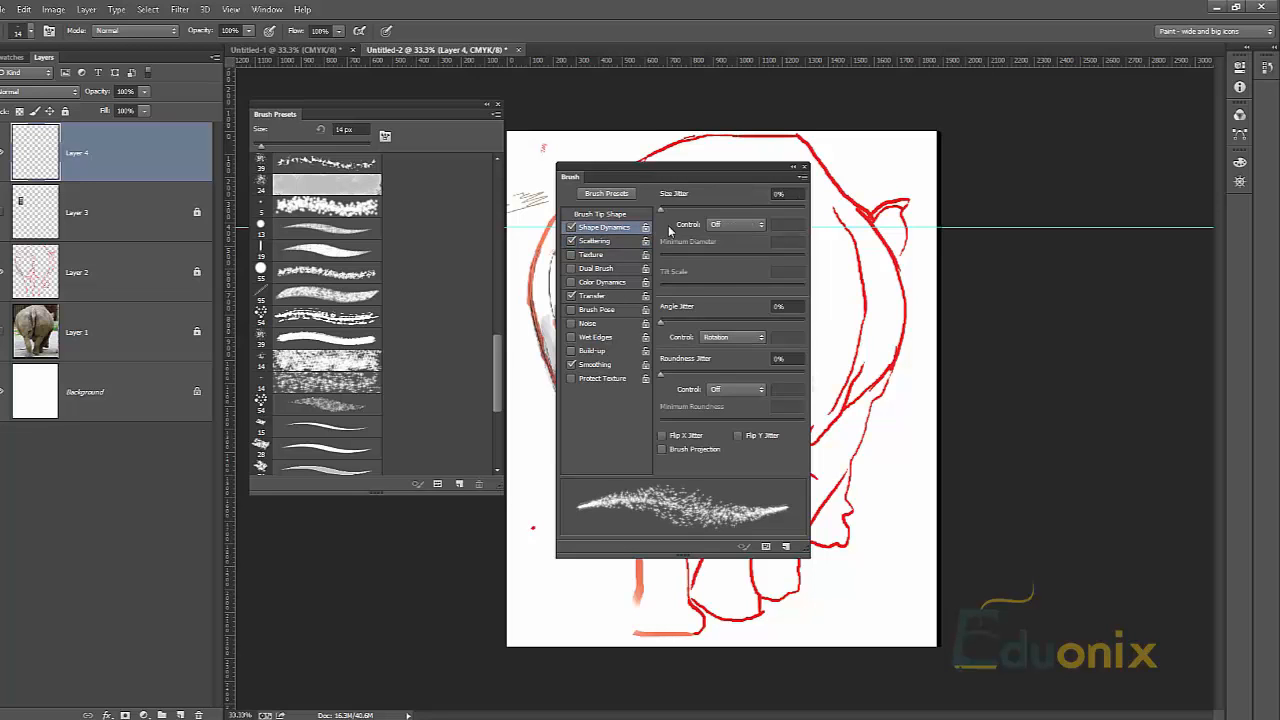
pyautogui.click(726, 340)
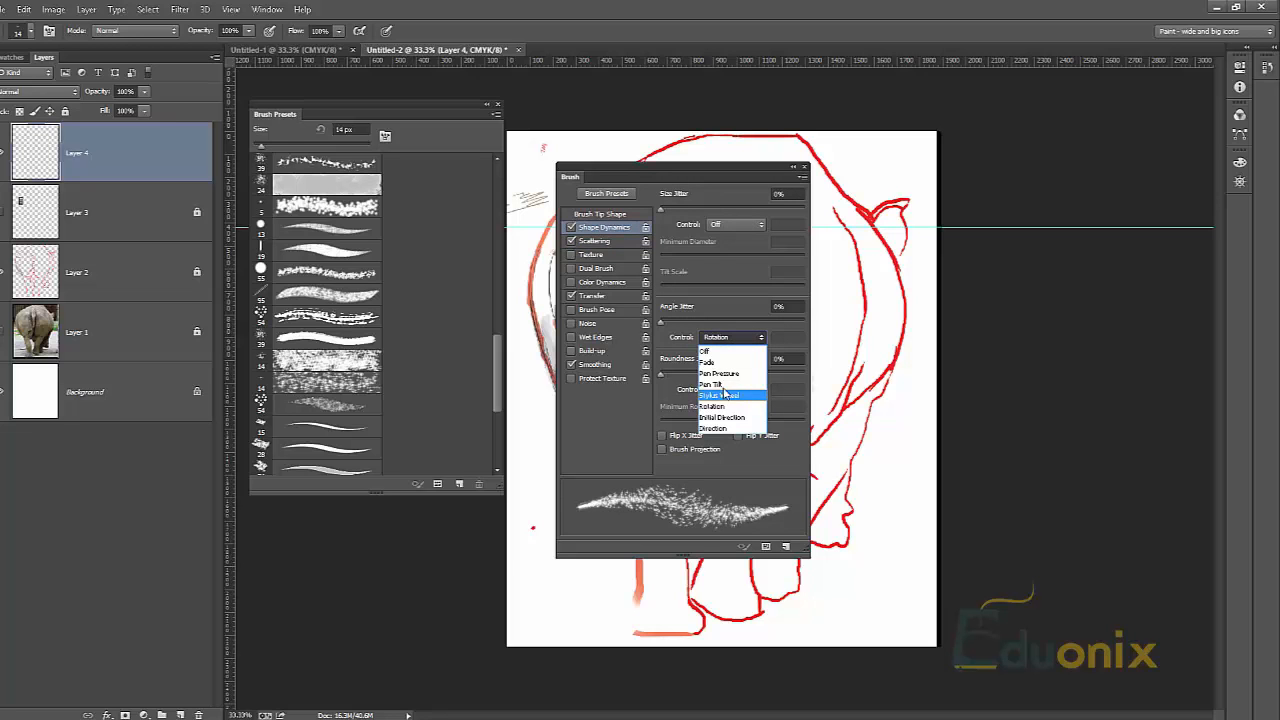
pyautogui.click(726, 385)
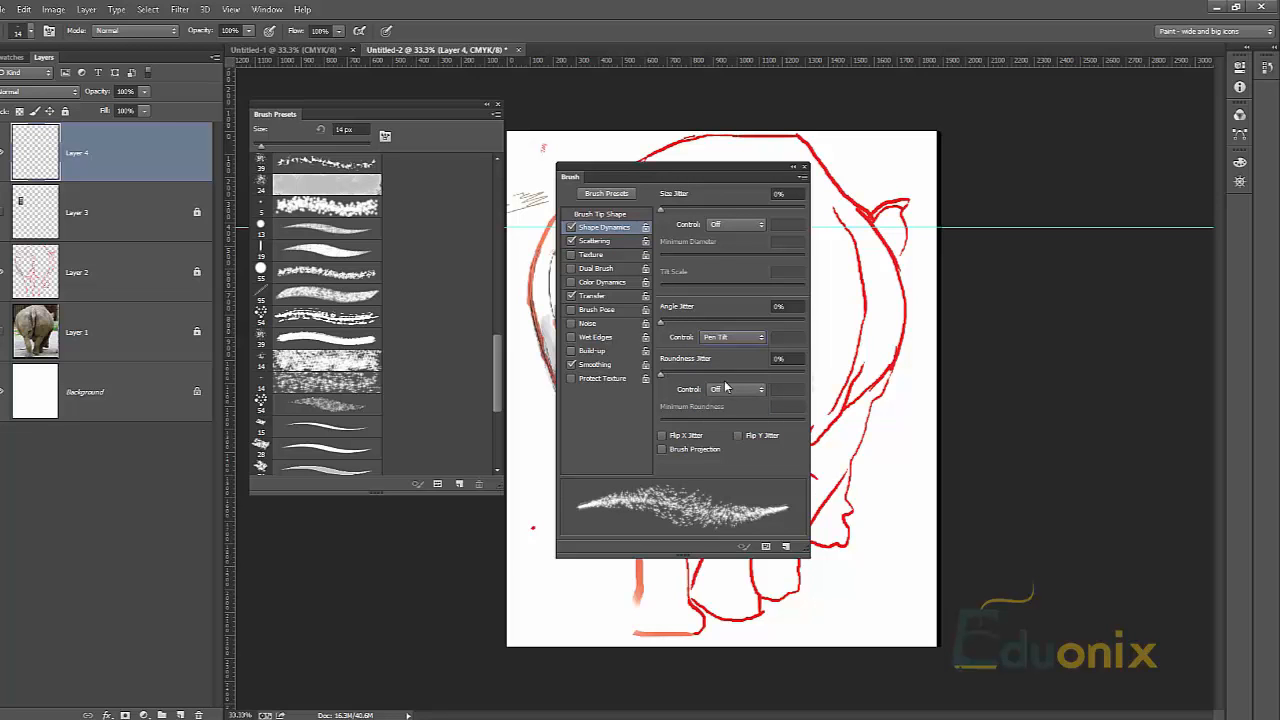
pyautogui.click(727, 340)
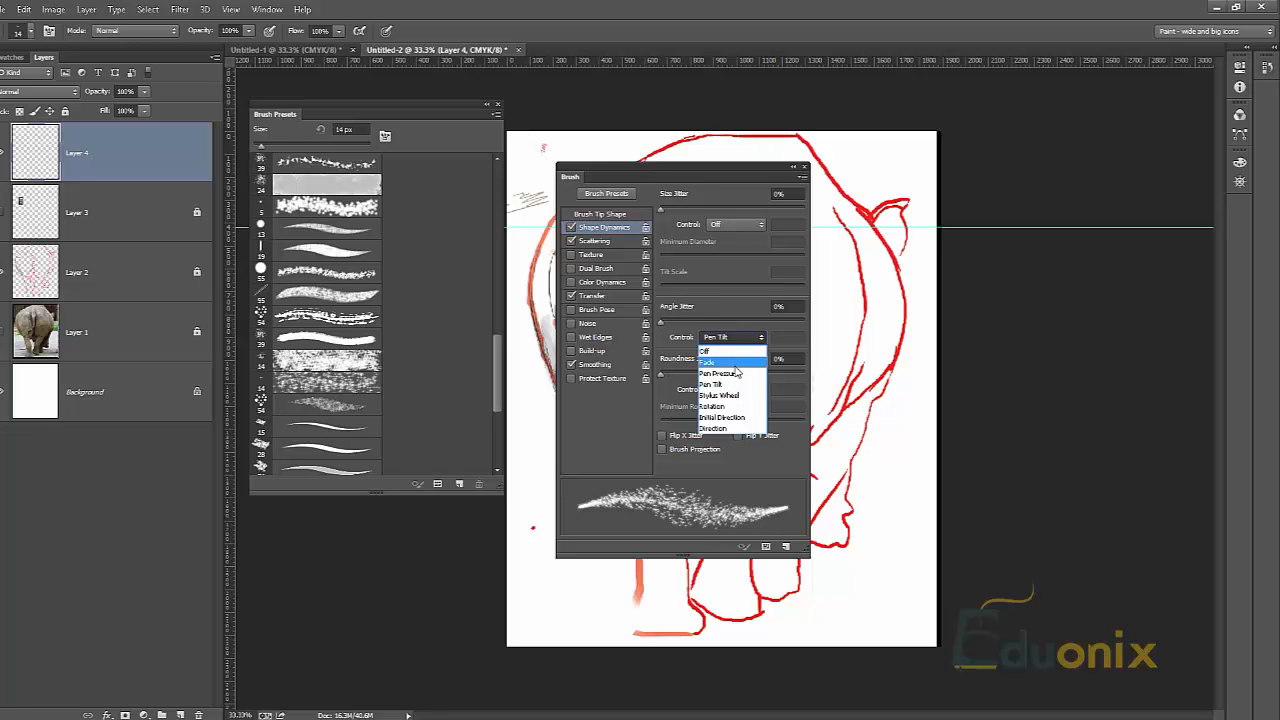
pyautogui.click(740, 418)
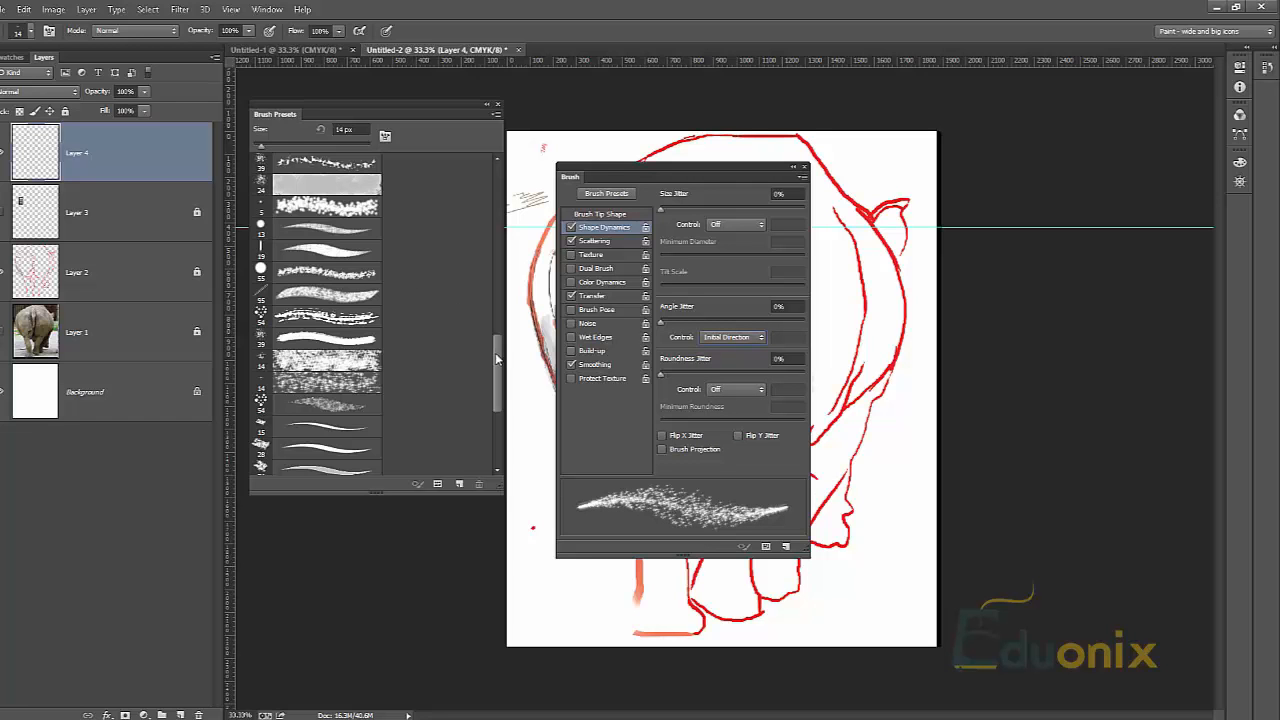
# Choose the 63 px brush preset, turning its Size Jitter control Off and setting its Angle Jitter control to Pen Tilt
pyautogui.scroll(-5, 495, 352)
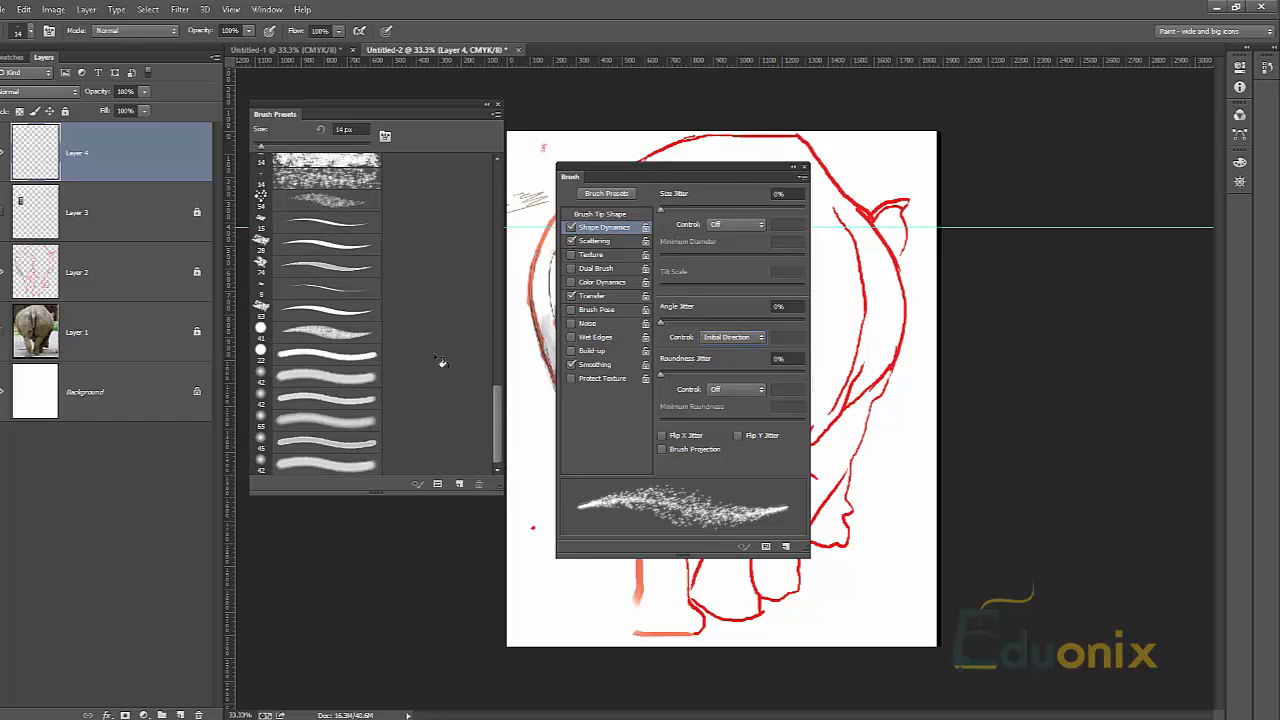
pyautogui.click(330, 308)
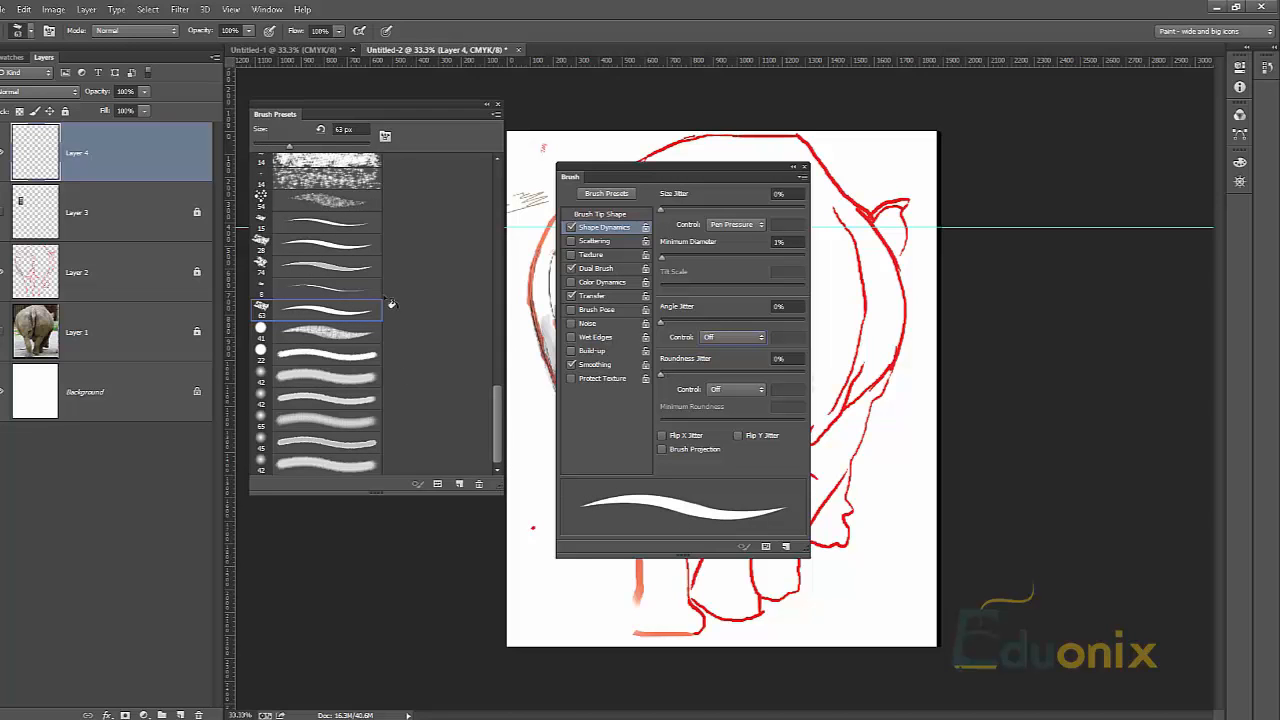
pyautogui.click(730, 225)
pyautogui.click(730, 243)
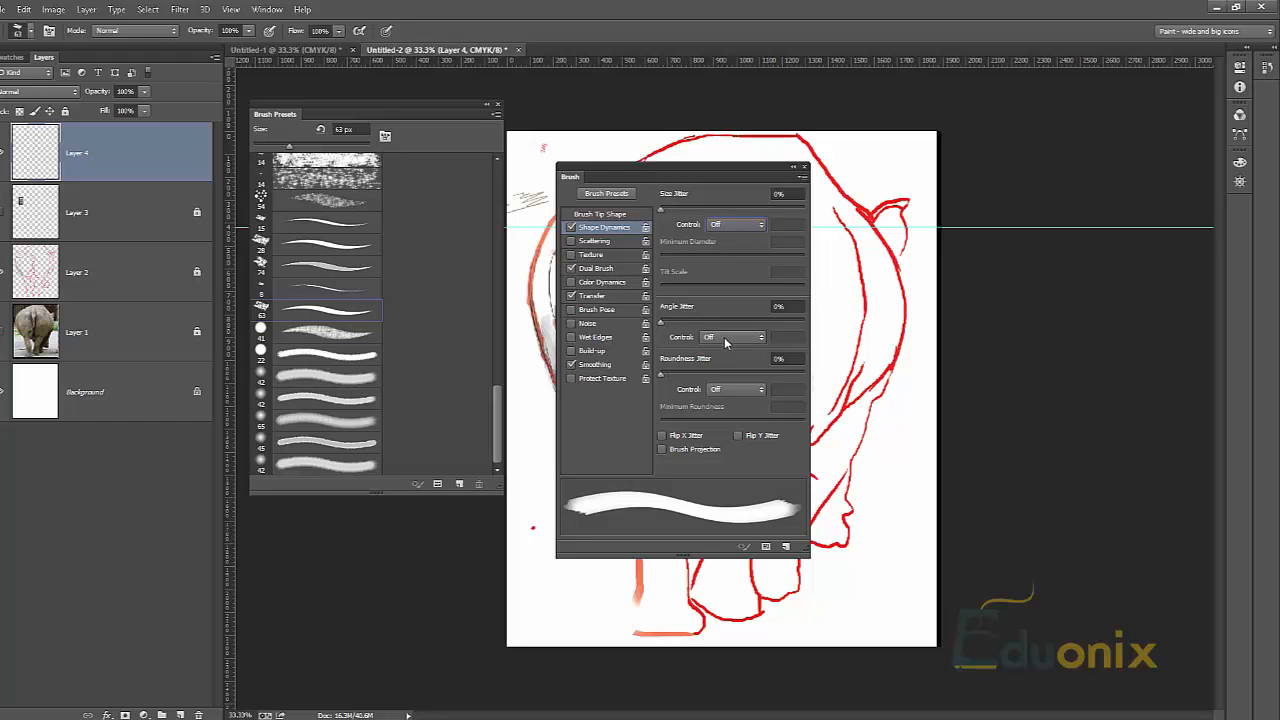
pyautogui.click(726, 342)
pyautogui.click(728, 383)
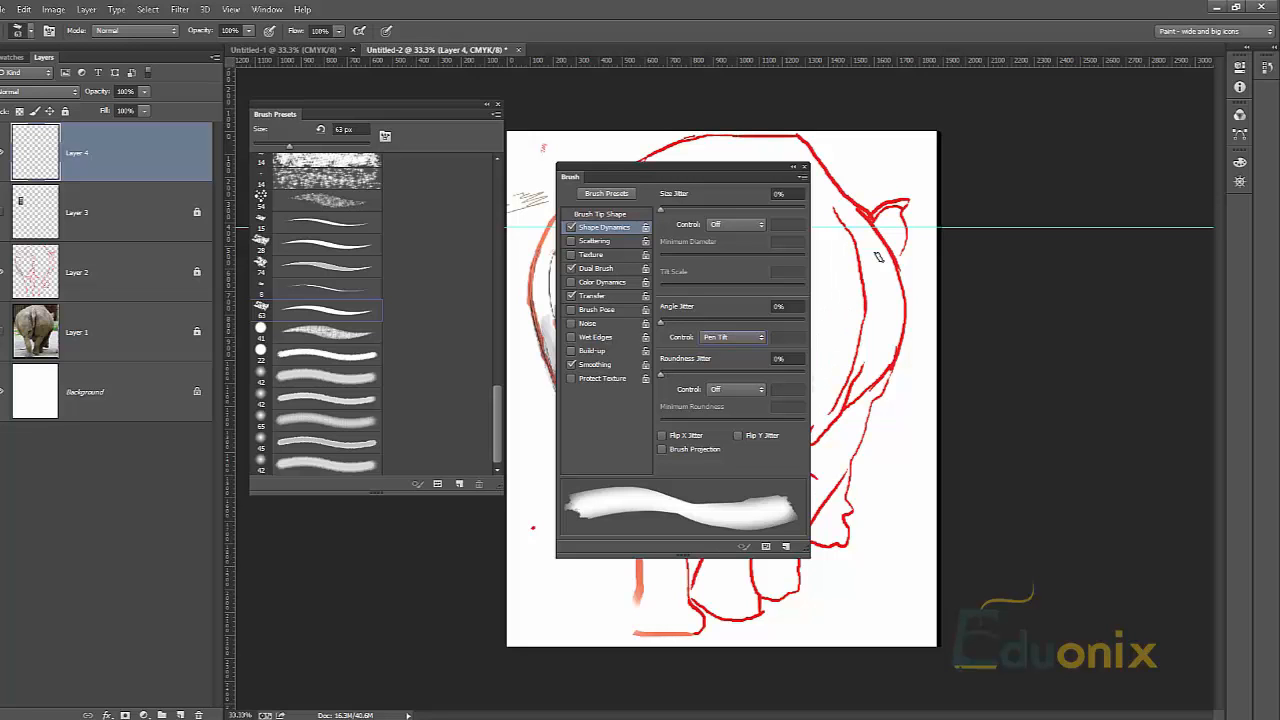
pyautogui.rightClick(830, 298)
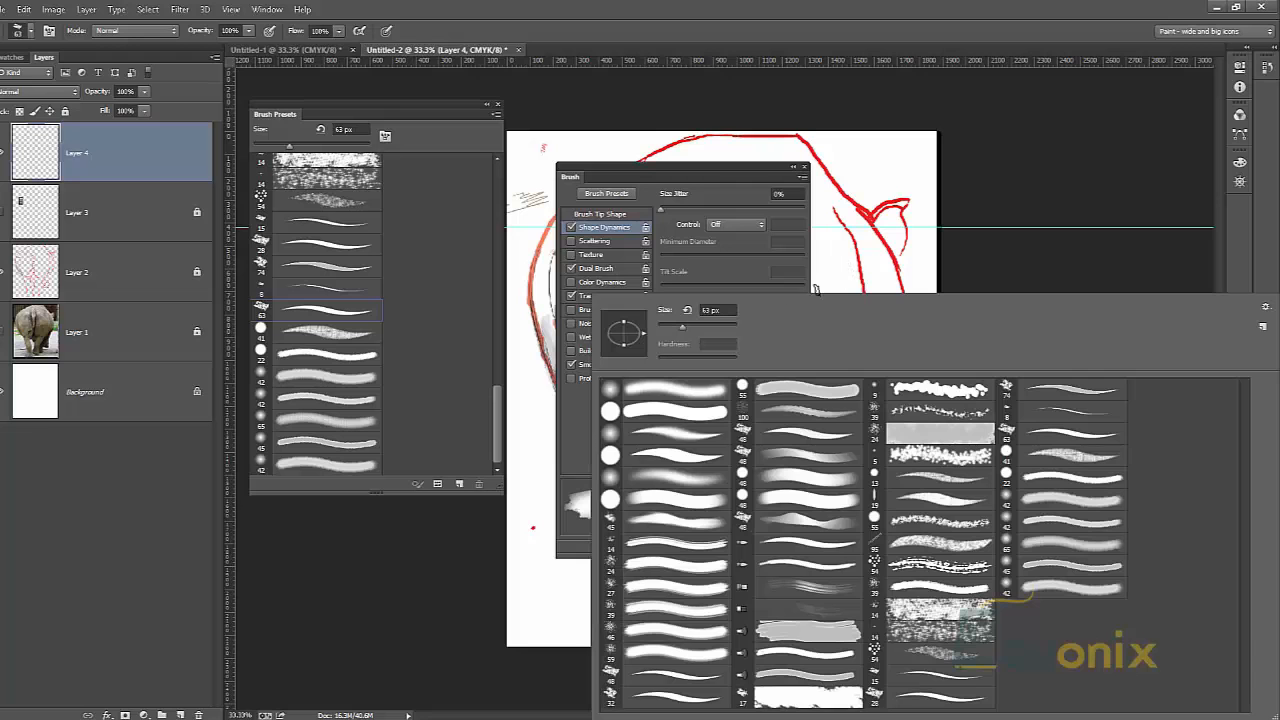
pyautogui.click(1150, 249)
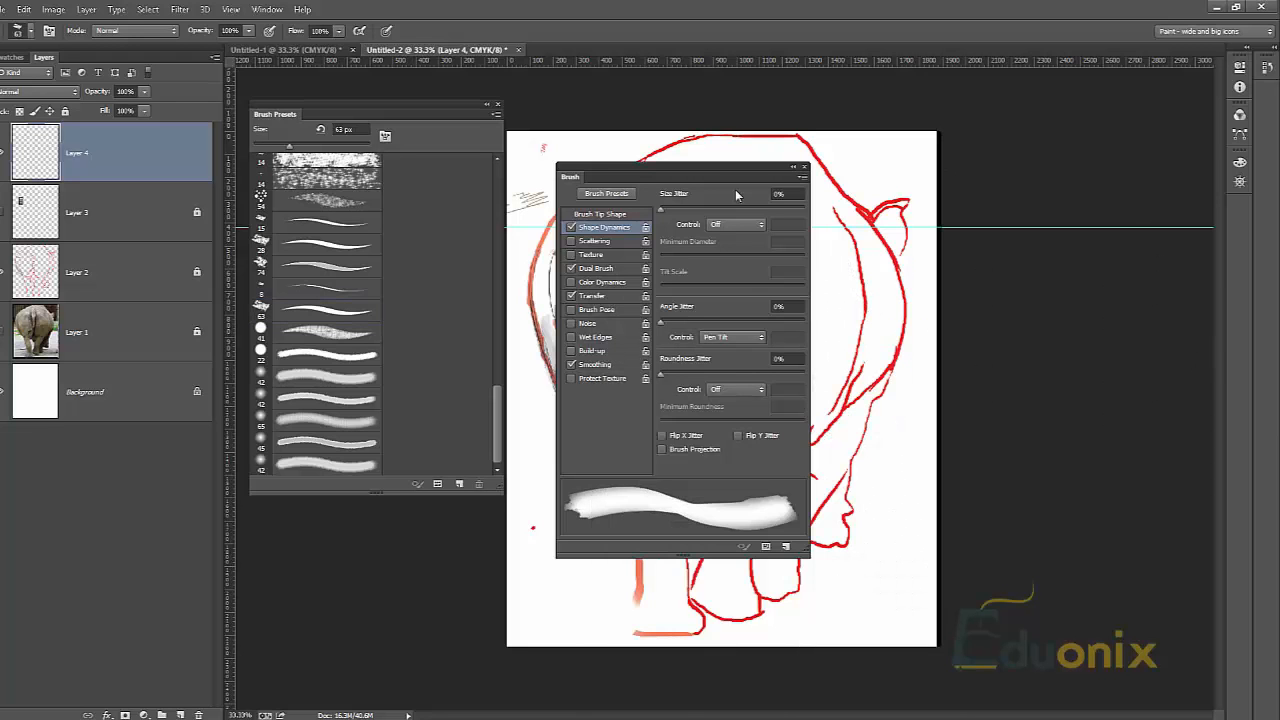
# Set the Angle Jitter control to Initial Direction and paint crossing and looping black test strokes over the rhino's right flank
pyautogui.click(730, 337)
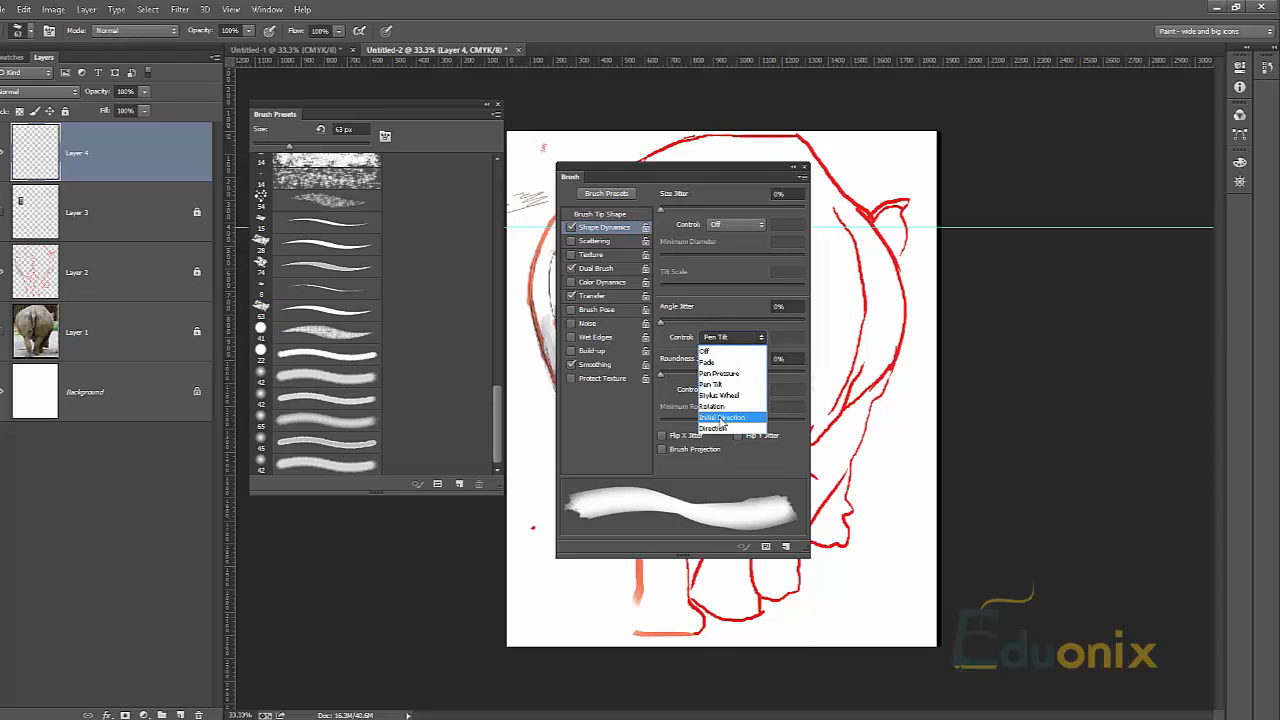
pyautogui.click(727, 414)
pyautogui.moveTo(827, 374); pyautogui.dragTo(850, 282)
pyautogui.moveTo(884, 408); pyautogui.dragTo(835, 336)
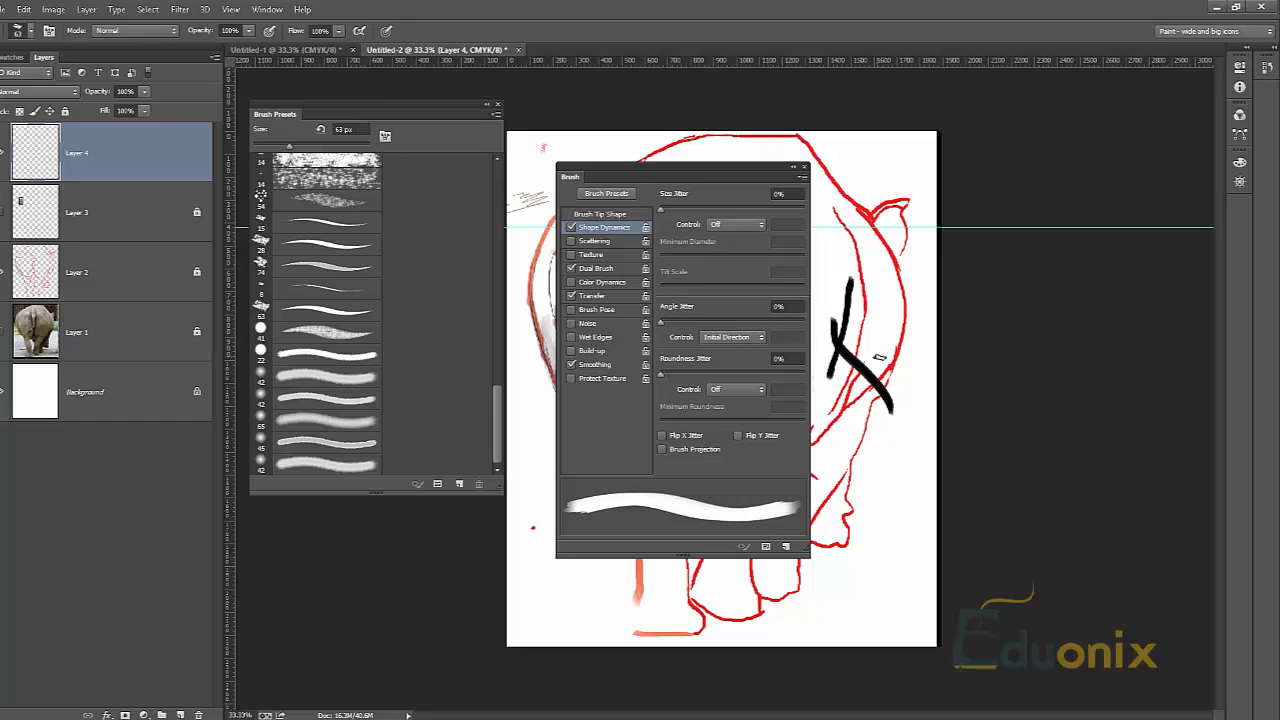
pyautogui.moveTo(930, 342); pyautogui.dragTo(835, 320)
pyautogui.moveTo(918, 284); pyautogui.dragTo(832, 310)
pyautogui.moveTo(918, 238); pyautogui.dragTo(873, 322)
pyautogui.moveTo(889, 214); pyautogui.dragTo(857, 368)
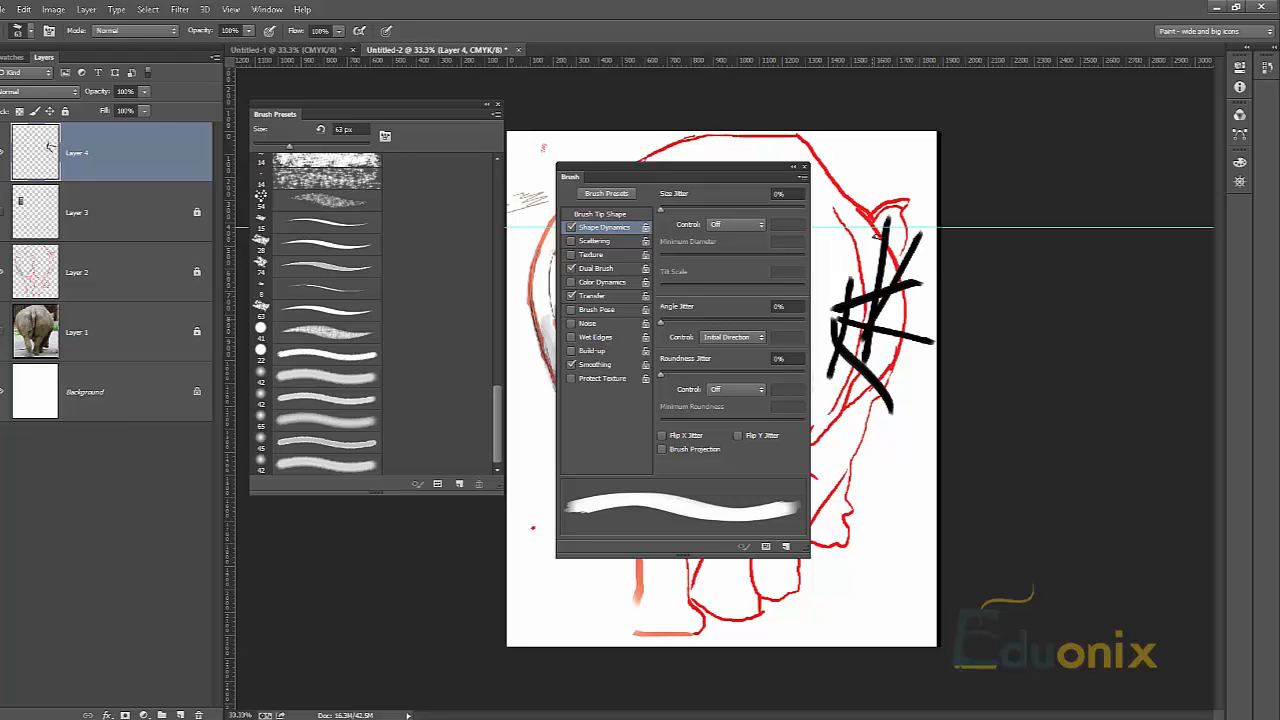
pyautogui.moveTo(842, 194)
pyautogui.mouseDown()
pyautogui.moveTo(861, 271)
pyautogui.moveTo(928, 155)
pyautogui.moveTo(928, 188)
pyautogui.moveTo(845, 197)
pyautogui.moveTo(806, 184)
pyautogui.moveTo(862, 155)
pyautogui.mouseUp()
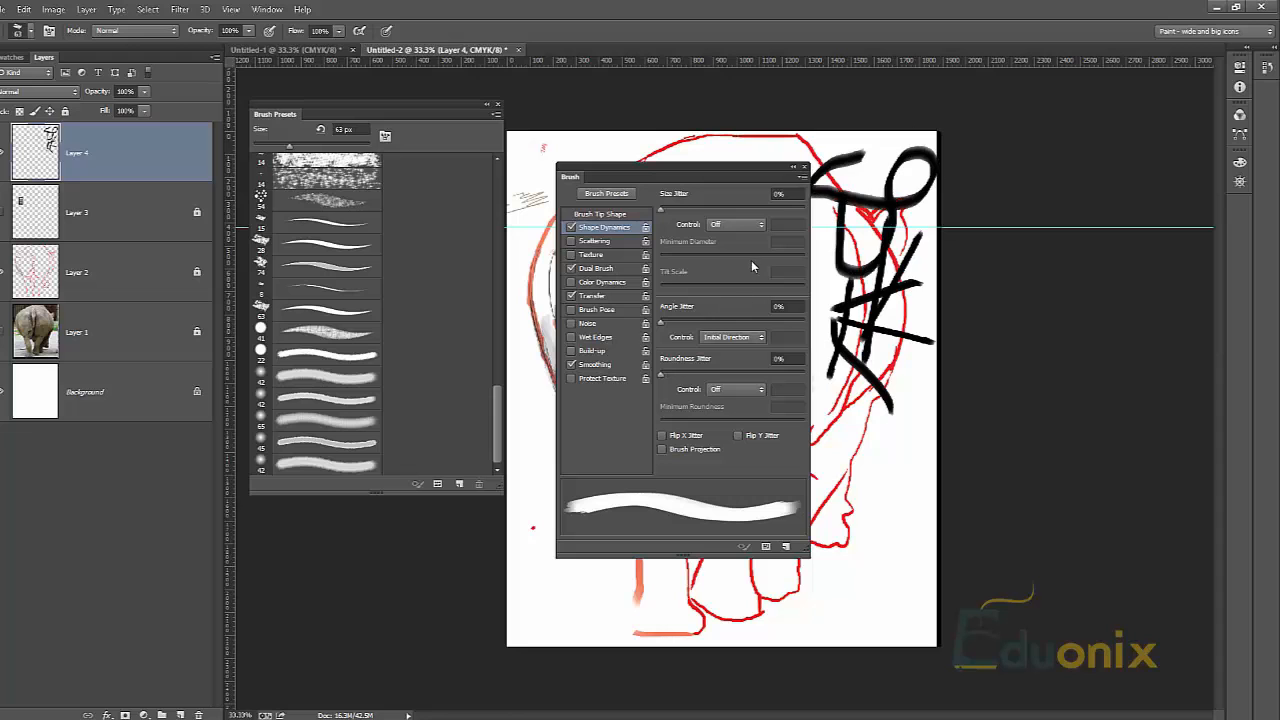
# Undo all the black test strokes over the rhino's right flank on Layer 4
pyautogui.hotkey('ctrl', 'alt', 'z')
pyautogui.hotkey('ctrl', 'alt', 'z')
pyautogui.hotkey('ctrl', 'alt', 'z')
pyautogui.hotkey('ctrl', 'alt', 'z')
pyautogui.hotkey('ctrl', 'alt', 'z')
pyautogui.hotkey('ctrl', 'alt', 'z')
pyautogui.hotkey('ctrl', 'alt', 'z')
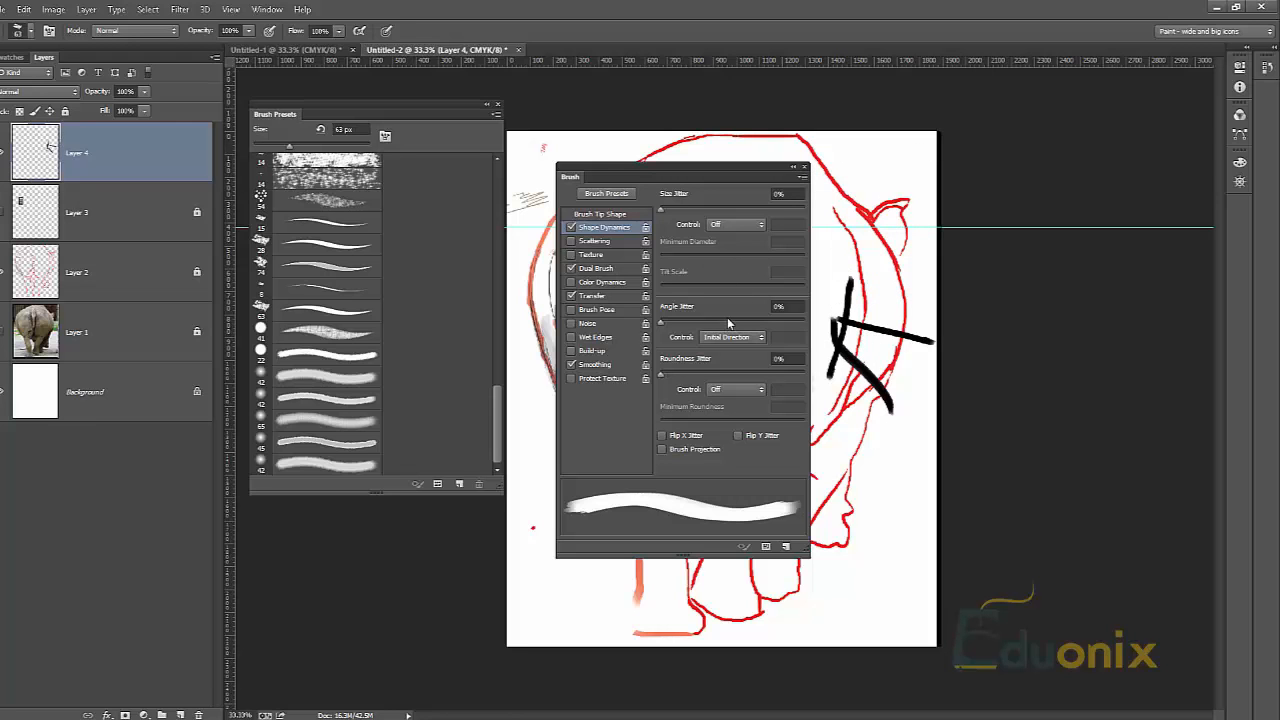
pyautogui.hotkey('ctrl', 'alt', 'z')
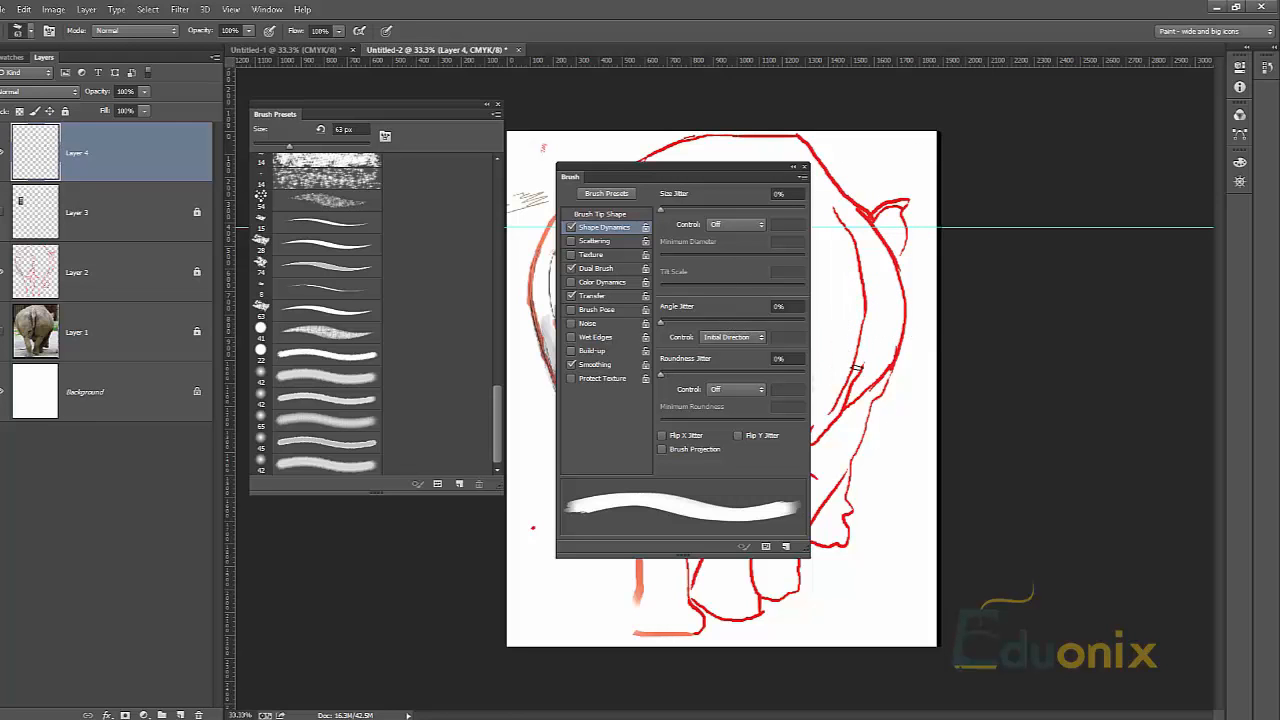
# Paint a cluster of straight black strokes in different directions across the rhino's right flank and upper leg
pyautogui.moveTo(900, 246); pyautogui.dragTo(846, 349)
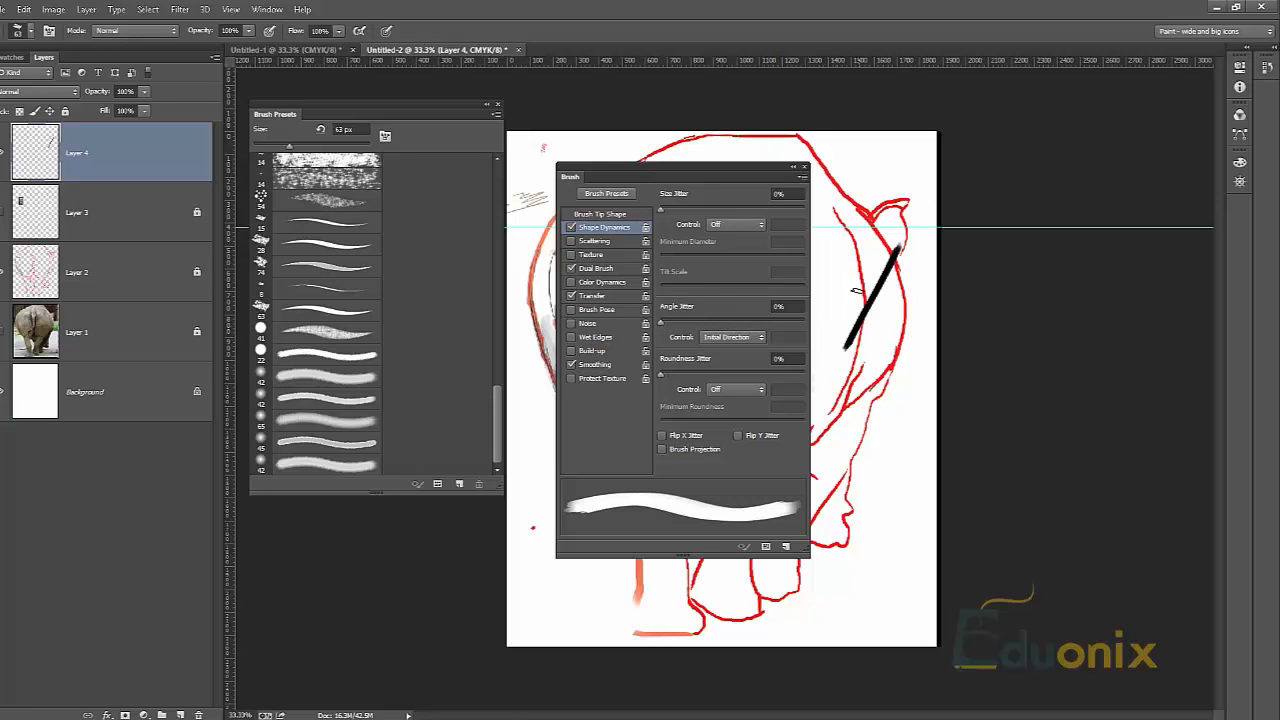
pyautogui.moveTo(858, 226); pyautogui.dragTo(922, 455)
pyautogui.moveTo(828, 382)
pyautogui.mouseDown()
pyautogui.moveTo(986, 403)
pyautogui.moveTo(945, 395)
pyautogui.mouseUp()
pyautogui.moveTo(832, 441)
pyautogui.mouseDown()
pyautogui.moveTo(934, 333)
pyautogui.moveTo(848, 456)
pyautogui.moveTo(895, 274)
pyautogui.moveTo(901, 476)
pyautogui.mouseUp()
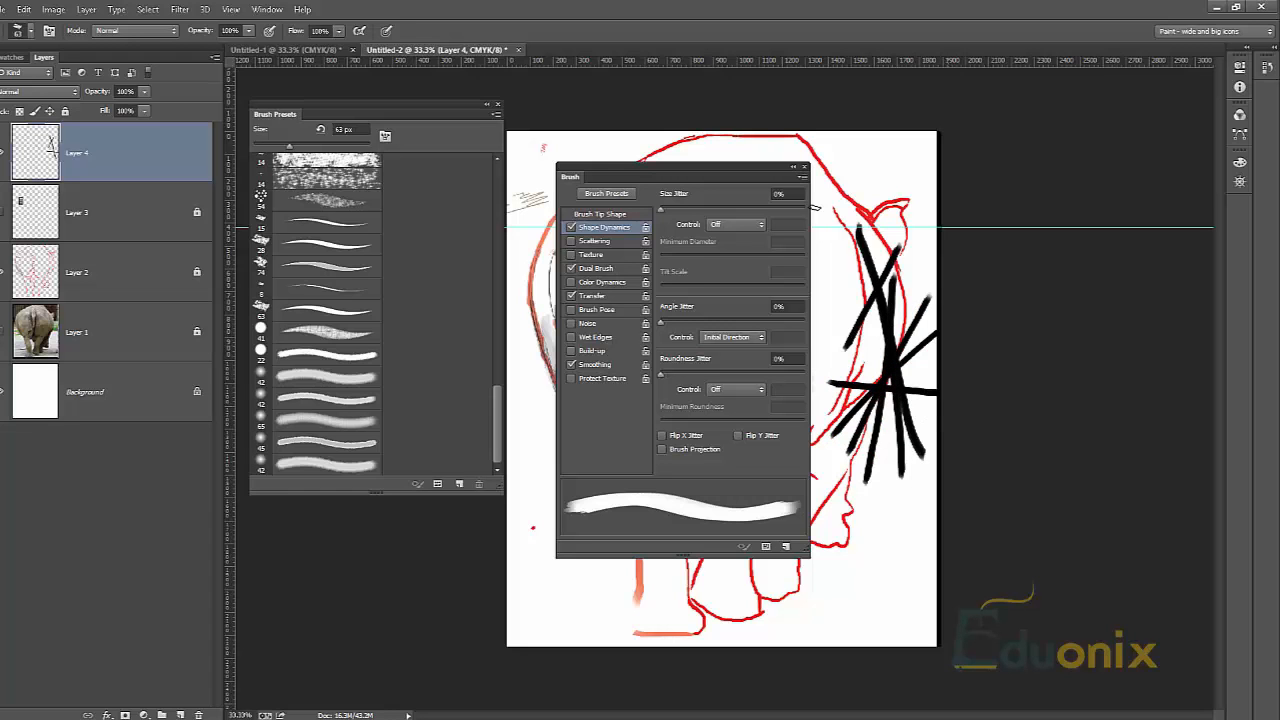
pyautogui.moveTo(849, 279); pyautogui.dragTo(946, 449)
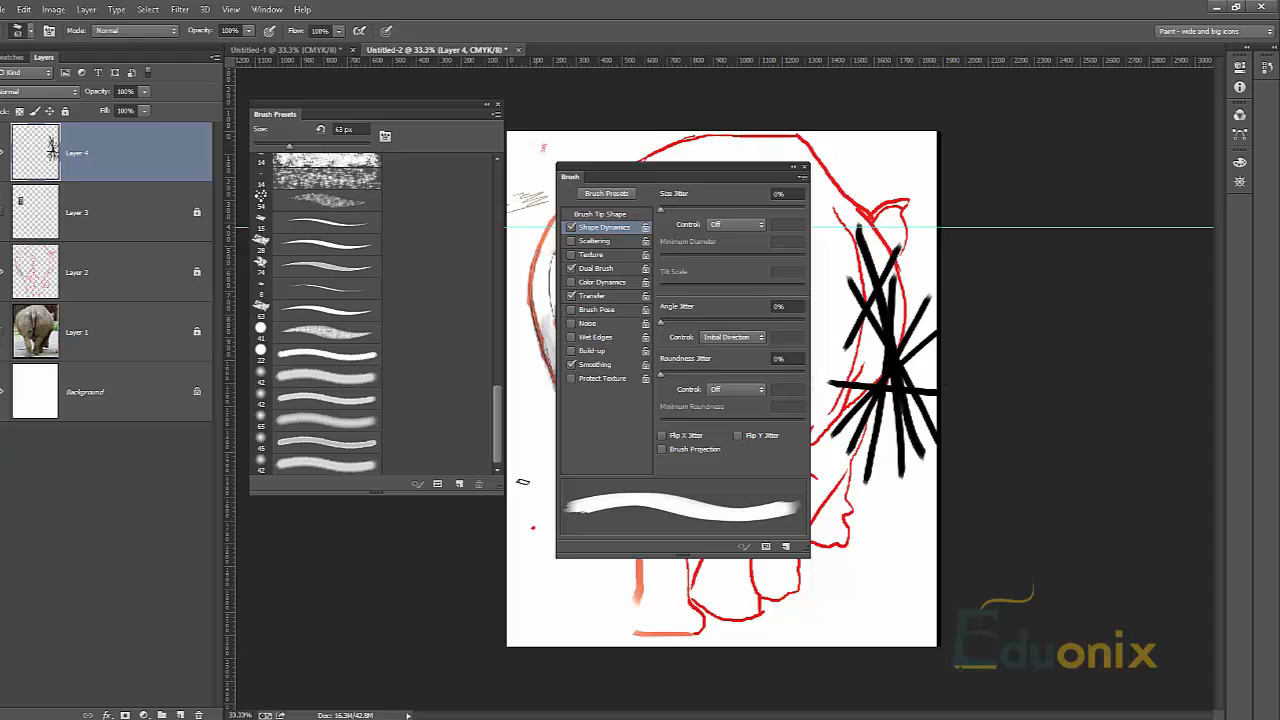
# Set the Angle Jitter control to Direction and paint a looping black stroke across the rhino's feet
pyautogui.click(710, 340)
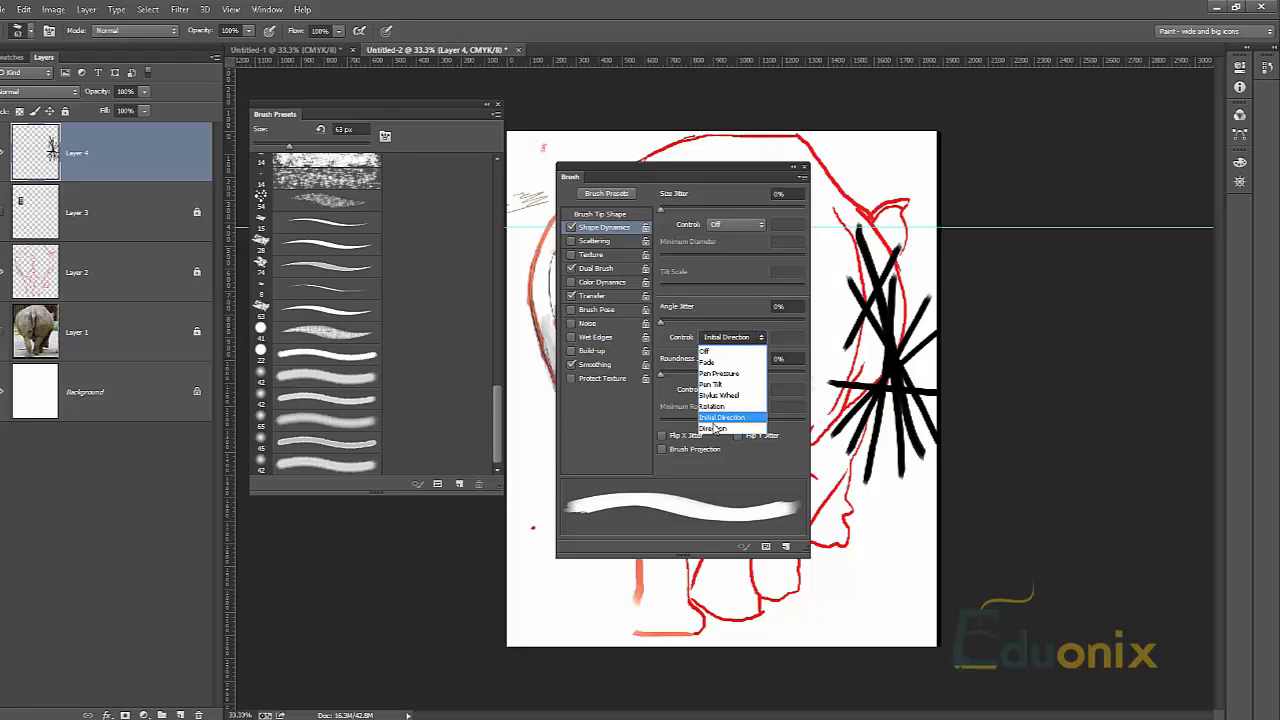
pyautogui.click(713, 428)
pyautogui.moveTo(862, 626)
pyautogui.mouseDown()
pyautogui.moveTo(876, 528)
pyautogui.moveTo(872, 568)
pyautogui.moveTo(840, 600)
pyautogui.moveTo(705, 578)
pyautogui.moveTo(692, 630)
pyautogui.moveTo(735, 610)
pyautogui.mouseUp()
# Turn the Angle Jitter control Off and paint a wavy black stroke down the canvas's left edge to the feet
pyautogui.click(733, 337)
pyautogui.click(722, 337)
pyautogui.moveTo(520, 400)
pyautogui.mouseDown()
pyautogui.moveTo(514, 516)
pyautogui.moveTo(557, 594)
pyautogui.moveTo(598, 603)
pyautogui.moveTo(619, 638)
pyautogui.moveTo(663, 598)
pyautogui.moveTo(714, 644)
pyautogui.mouseUp()
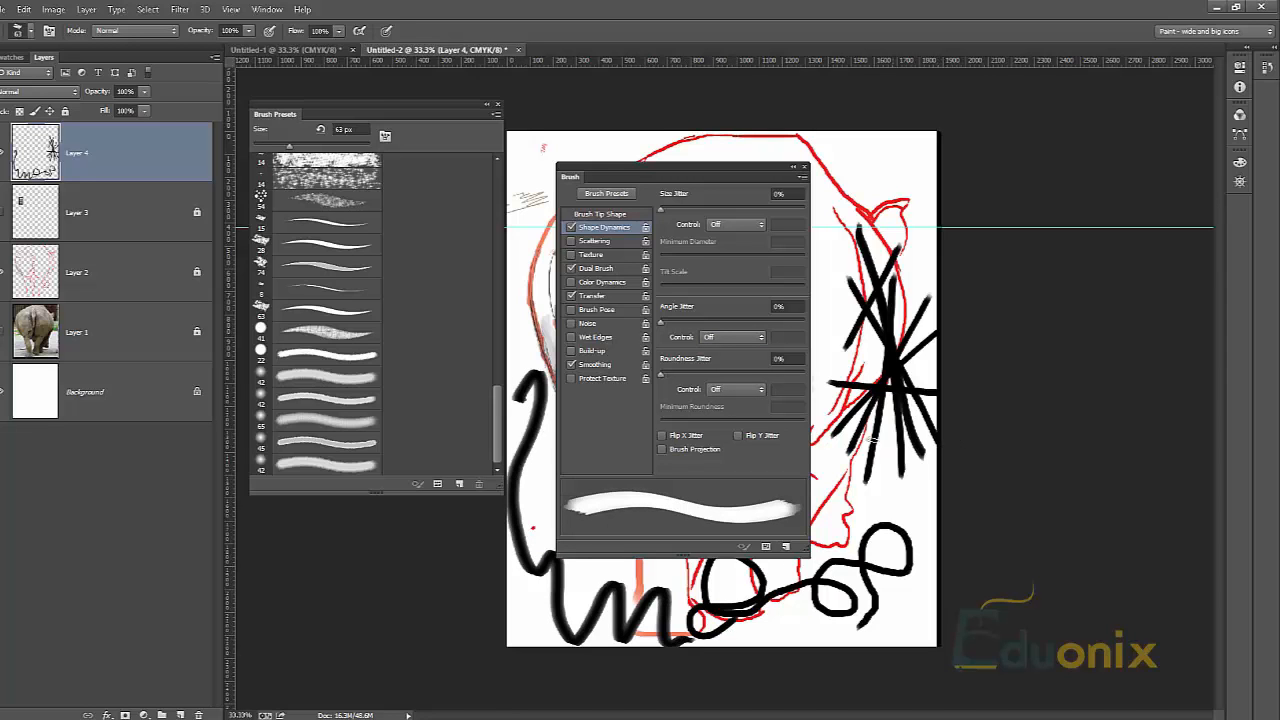
# Undo all the straight, looping and wavy black test strokes on Layer 4 and collapse the Brush settings
pyautogui.hotkey('ctrl', 'alt', 'z')
pyautogui.hotkey('ctrl', 'alt', 'z')
pyautogui.hotkey('ctrl', 'alt', 'z')
pyautogui.hotkey('ctrl', 'alt', 'z')
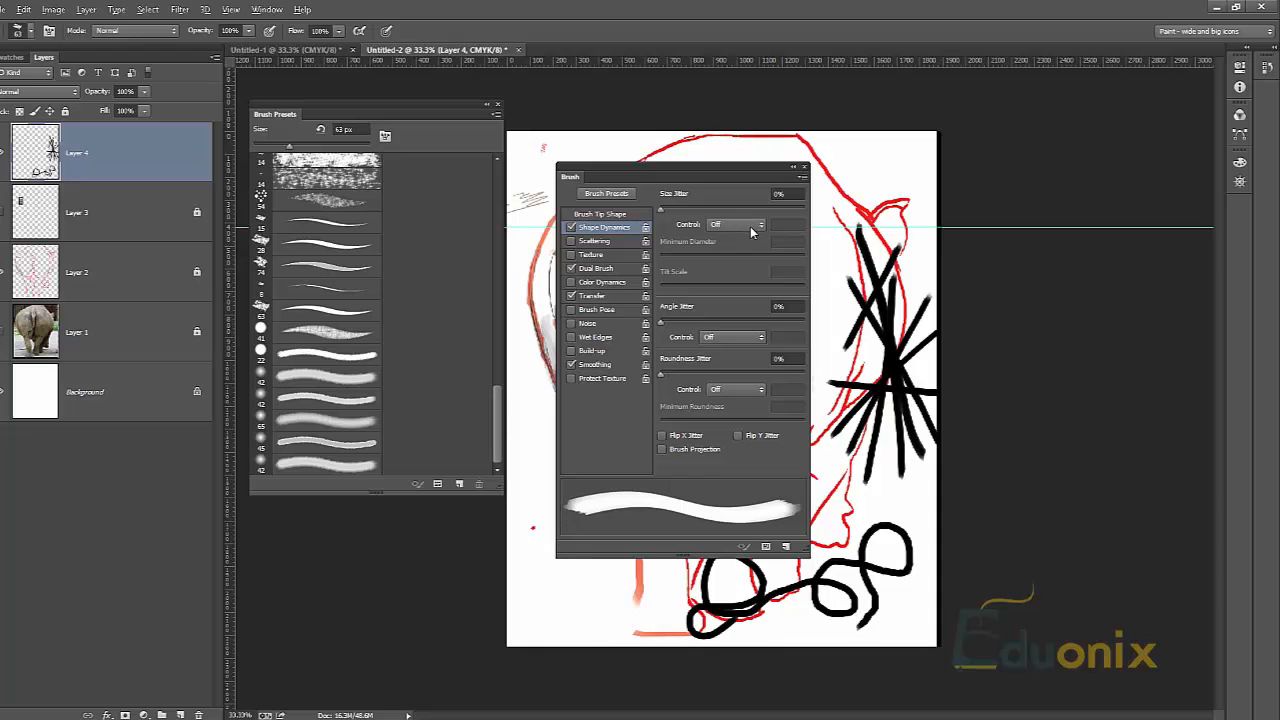
pyautogui.hotkey('ctrl', 'alt', 'z')
pyautogui.hotkey('ctrl', 'alt', 'z')
pyautogui.hotkey('ctrl', 'alt', 'z')
pyautogui.hotkey('ctrl', 'alt', 'z')
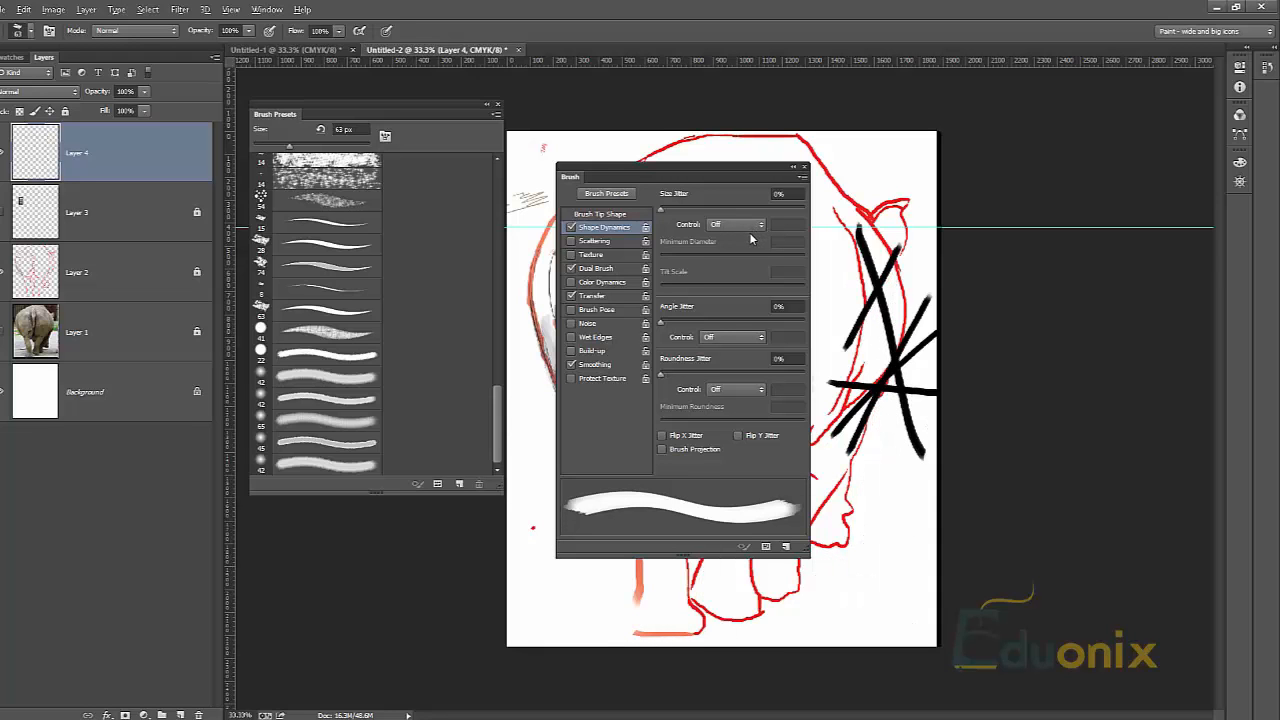
pyautogui.hotkey('ctrl', 'alt', 'z')
pyautogui.hotkey('ctrl', 'alt', 'z')
pyautogui.hotkey('ctrl', 'alt', 'z')
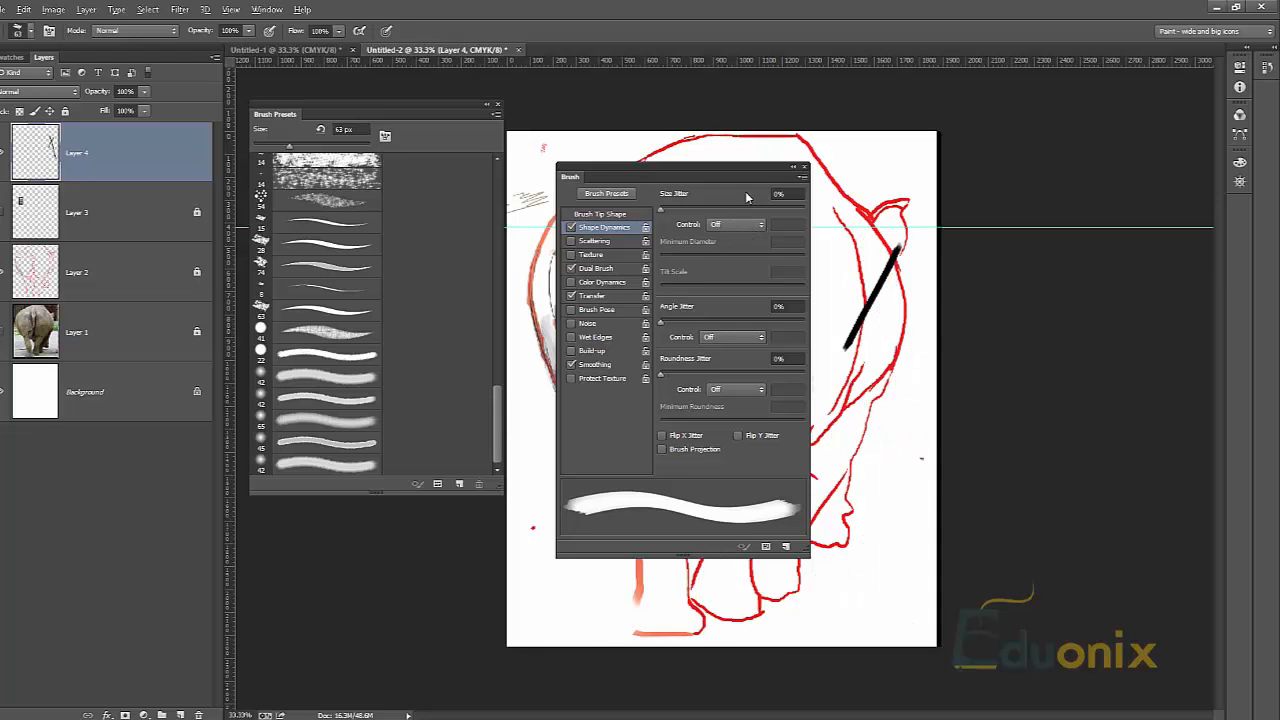
pyautogui.click(800, 167)
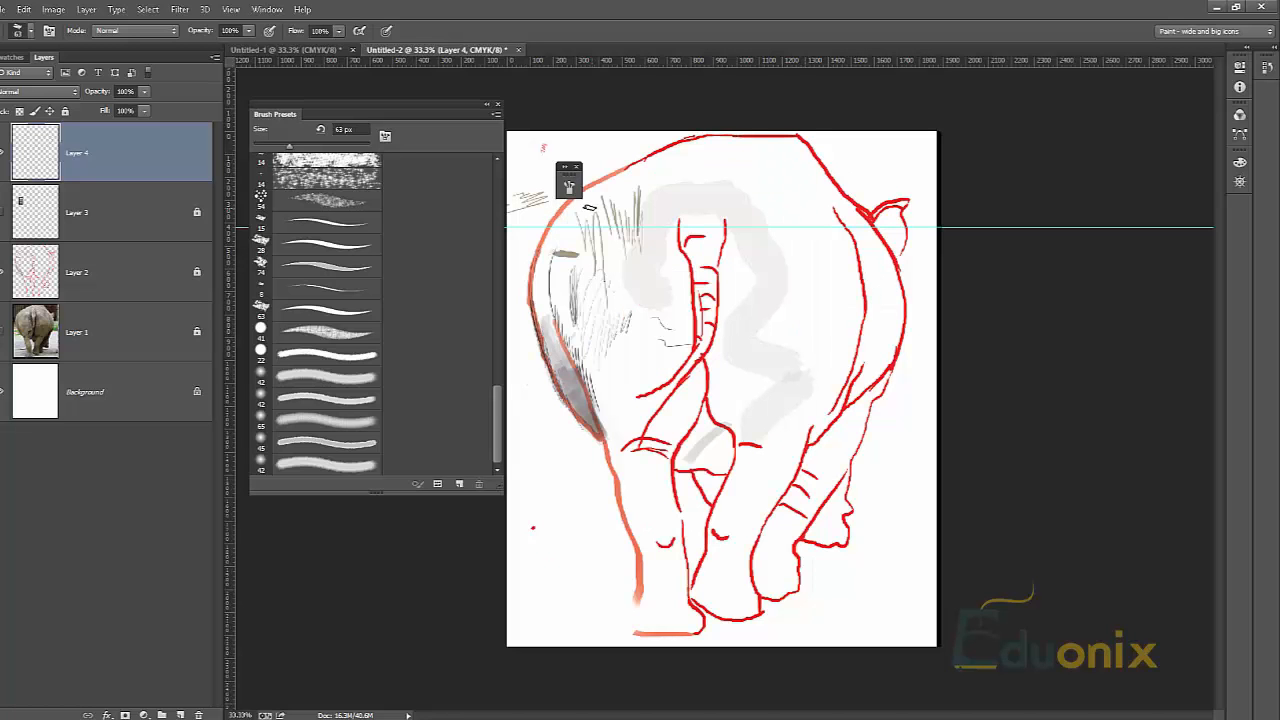